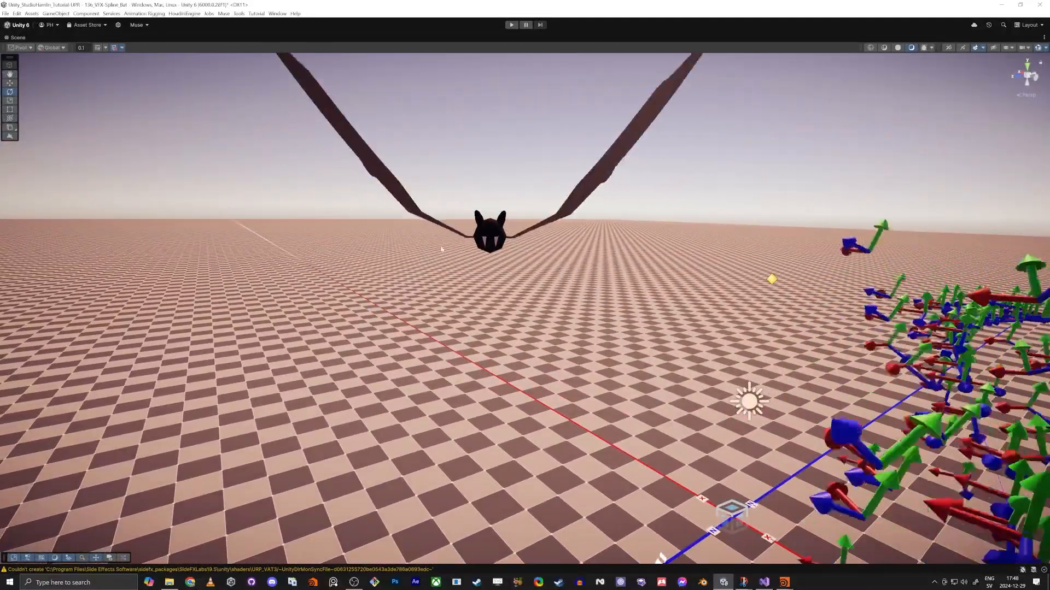
# Examine the flapping bat and the orientation arrows along the spline in the Unity scene from several angles.
pyautogui.moveTo(456, 252); pyautogui.dragTo(448, 272, button='right')
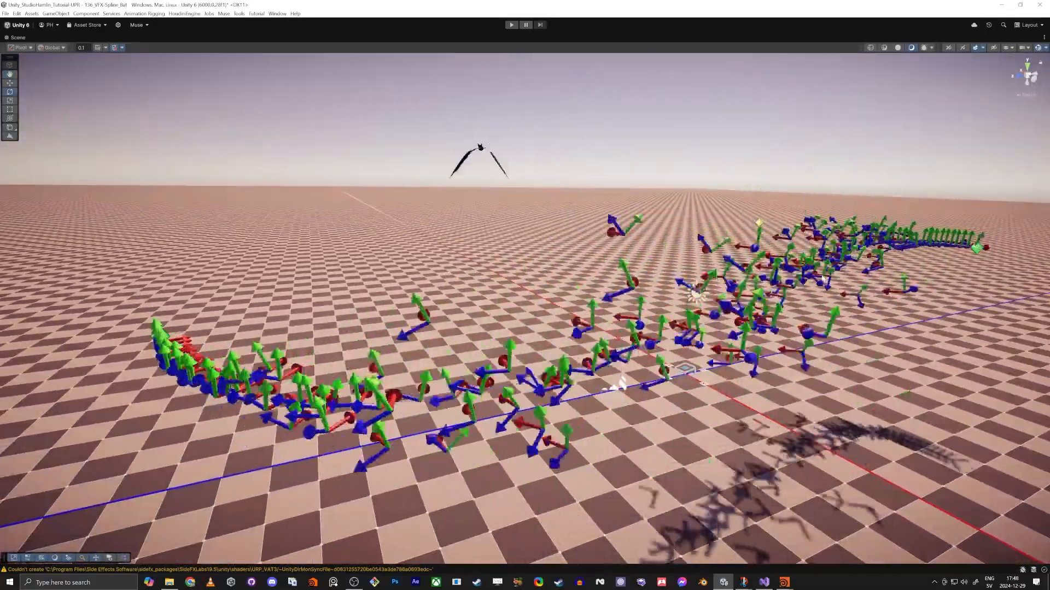
pyautogui.moveTo(946, 242); pyautogui.dragTo(924, 244, button='right')
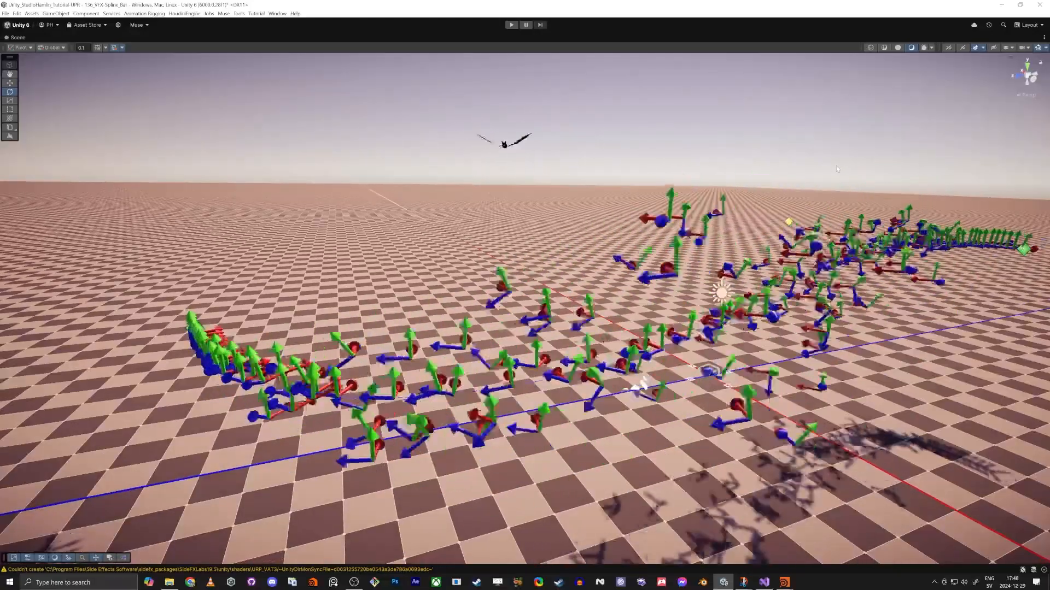
pyautogui.hotkey('alt', 'Tab')
pyautogui.click(664, 233)
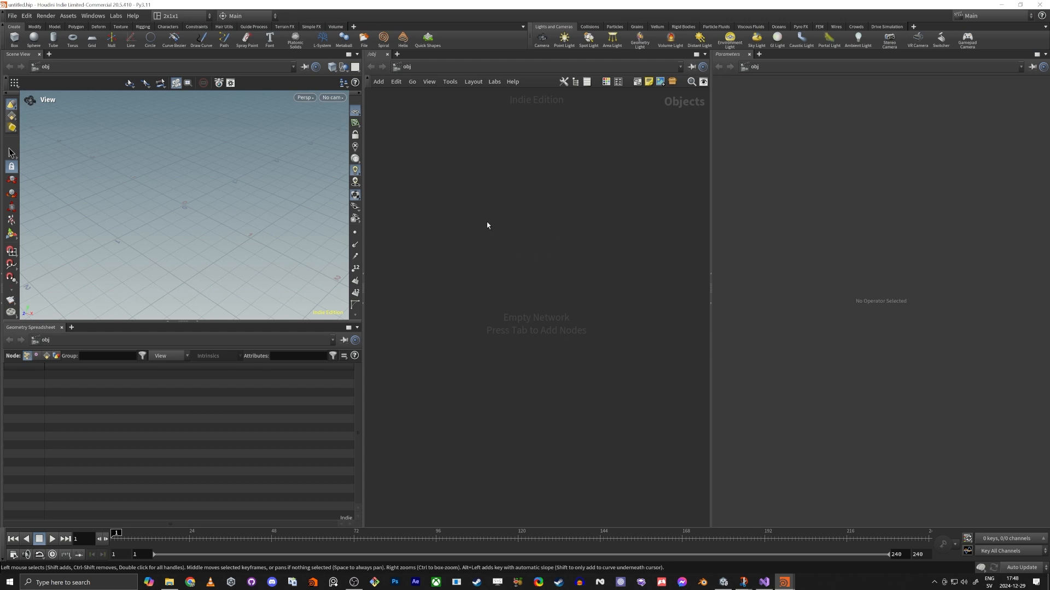
pyautogui.hotkey('alt', 'Tab')
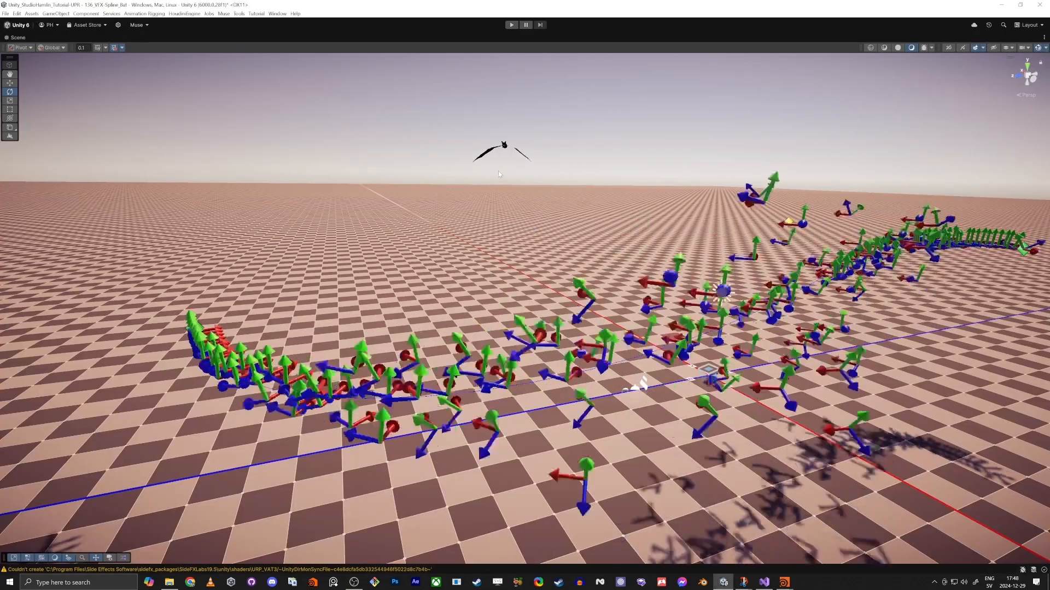
pyautogui.click(503, 144)
pyautogui.keyDown('alt'); pyautogui.moveTo(504, 144); pyautogui.dragTo(519, 279); pyautogui.keyUp('alt')
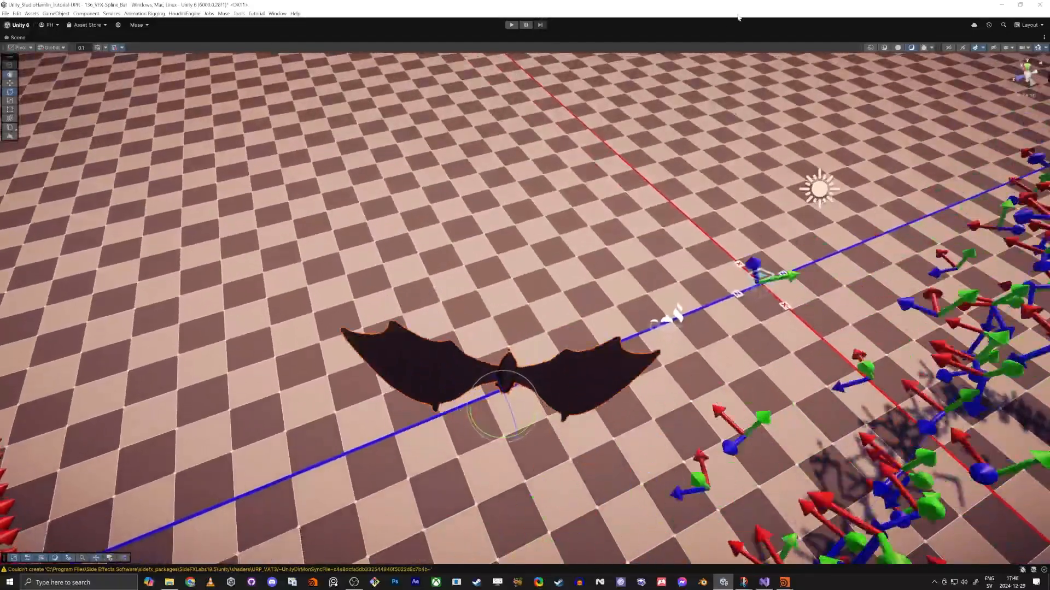
pyautogui.keyDown('alt'); pyautogui.moveTo(609, 306); pyautogui.dragTo(595, 123); pyautogui.keyUp('alt')
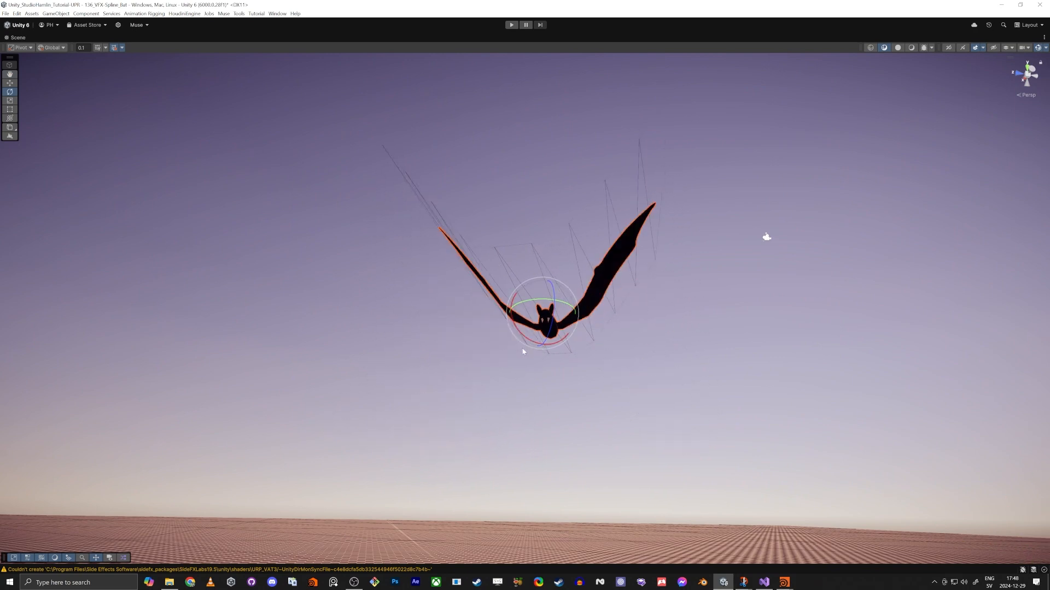
pyautogui.hotkey('shift', 'space')
pyautogui.hotkey('shift', 'space')
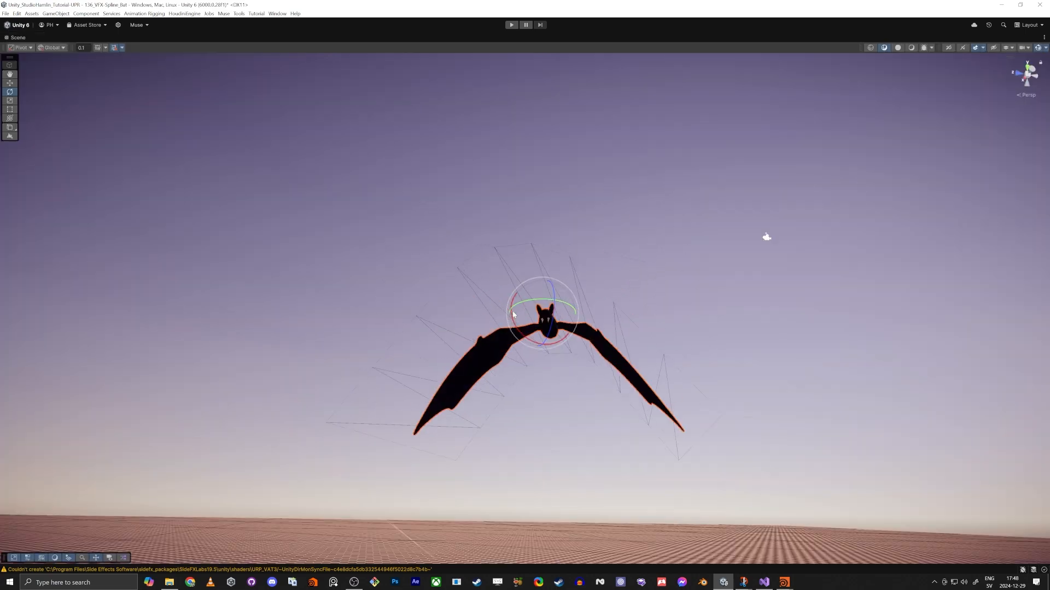
# Switch to Houdini, add a Grid node to the empty network, and set its size to 1 by 1.
pyautogui.hotkey('alt', 'Tab')
pyautogui.click(543, 237)
pyautogui.press('Tab')
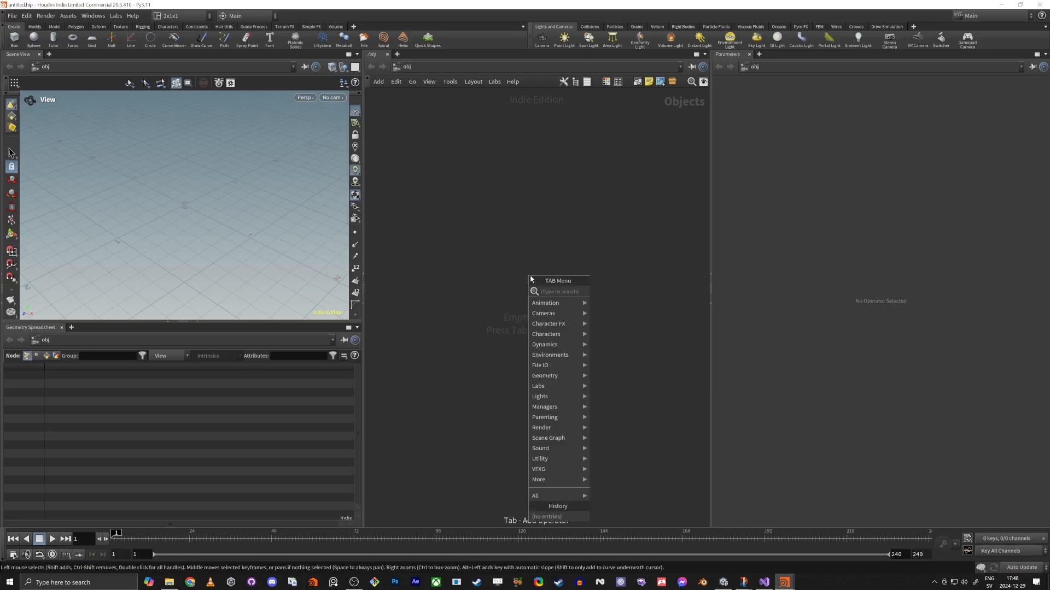
pyautogui.write('gr')
pyautogui.press('Return')
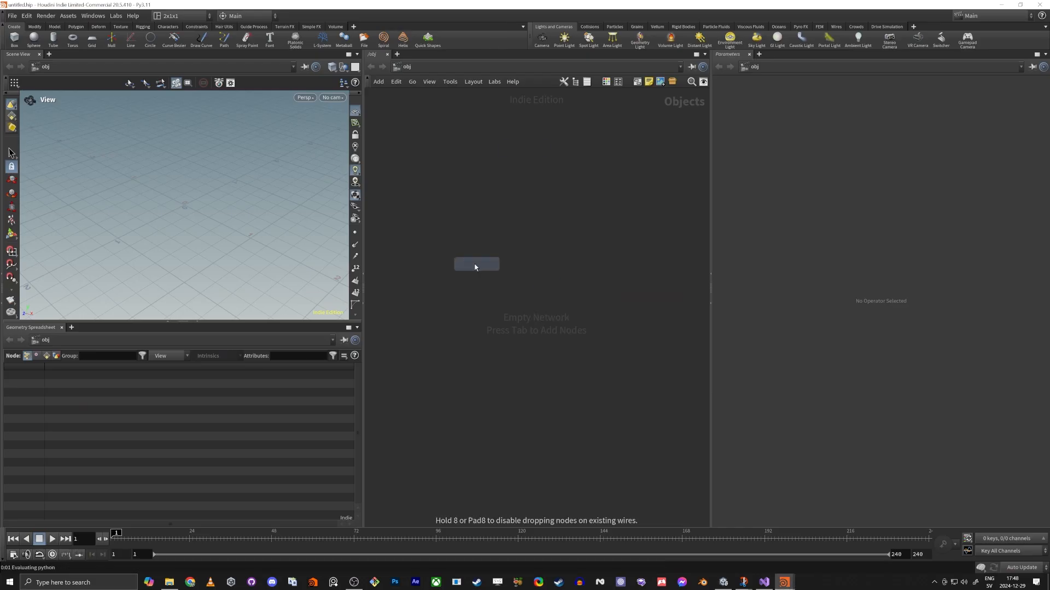
pyautogui.click(554, 294)
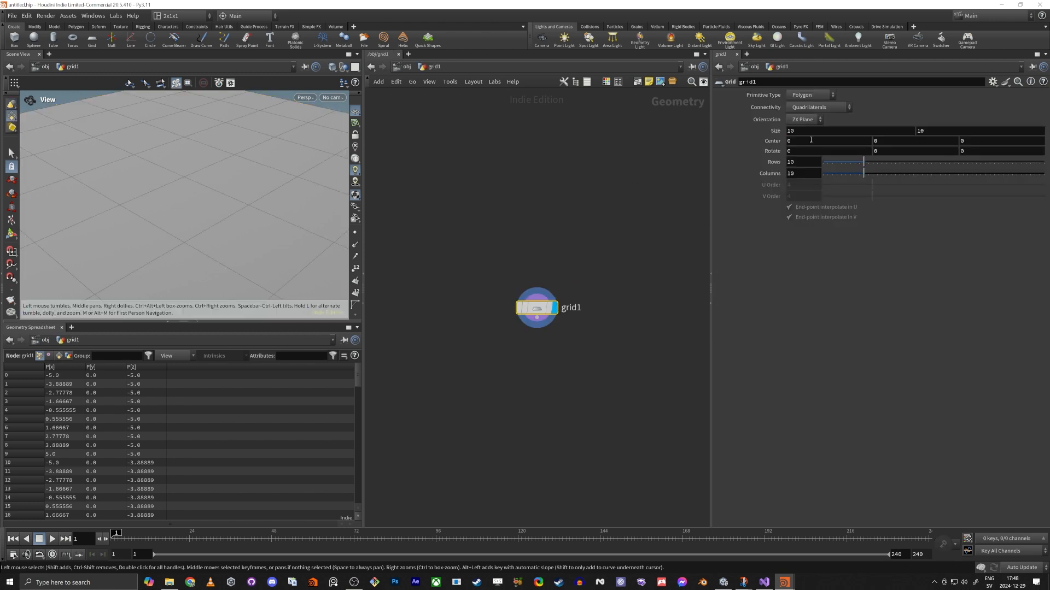
pyautogui.write('1')
pyautogui.press('Tab')
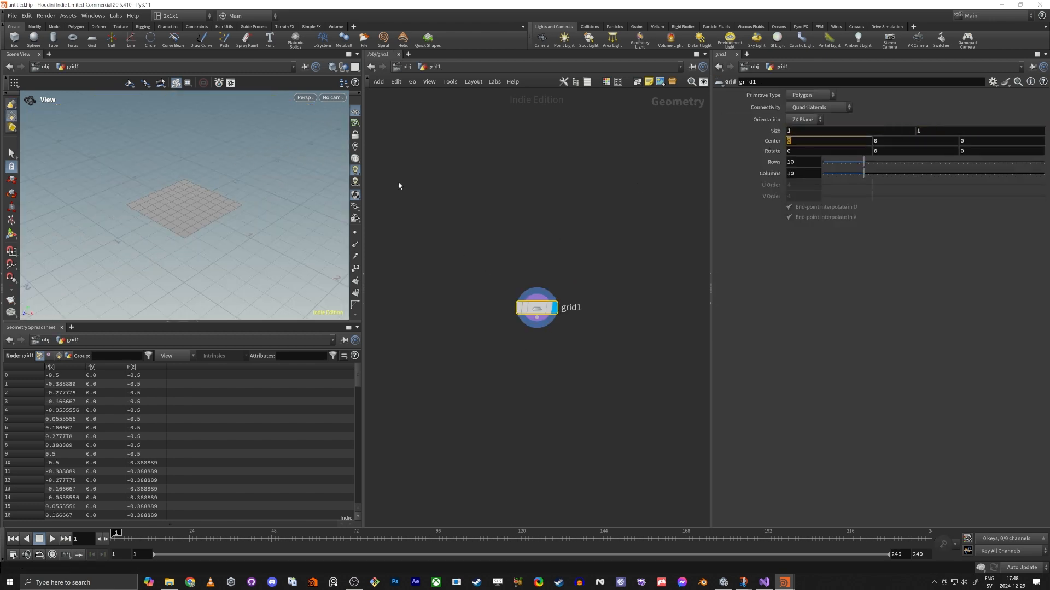
pyautogui.moveTo(213, 202); pyautogui.dragTo(274, 206)
pyautogui.scroll(-3, 197, 228)
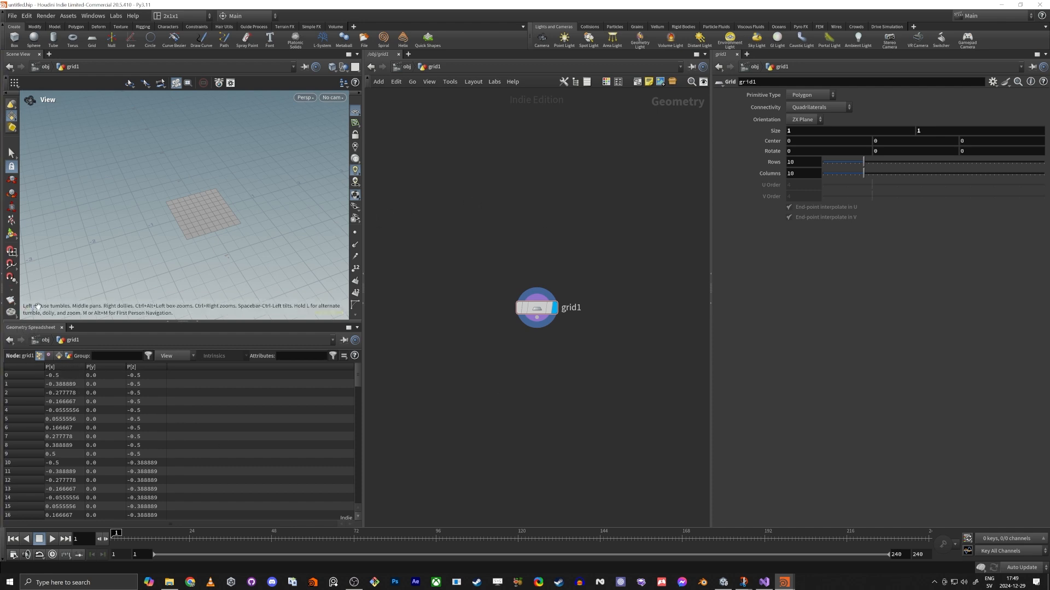
pyautogui.hotkey('space', 'a')
pyautogui.moveTo(187, 178); pyautogui.dragTo(174, 230)
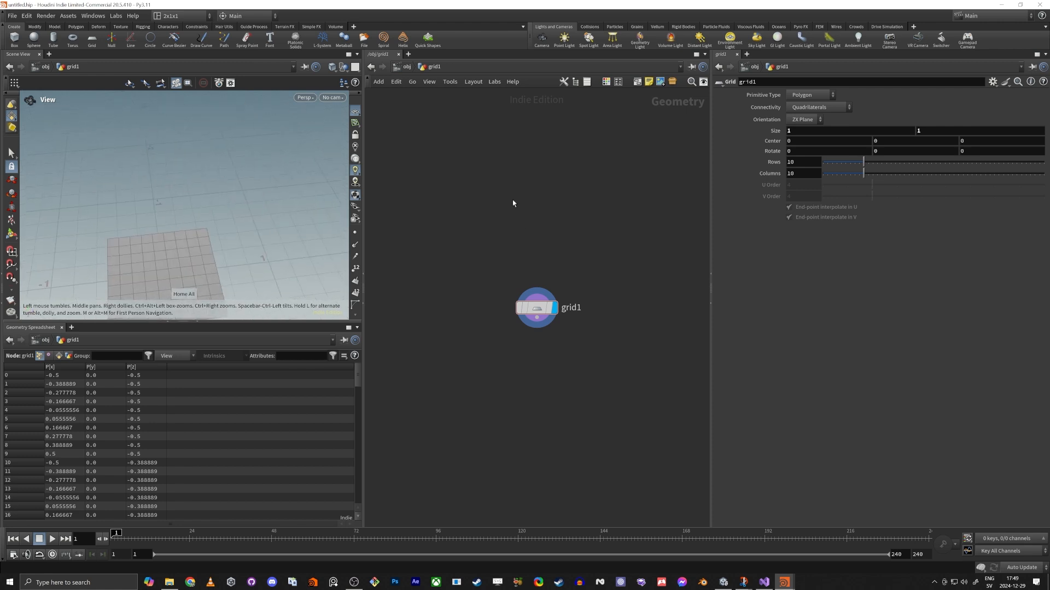
pyautogui.moveTo(98, 270); pyautogui.dragTo(279, 218)
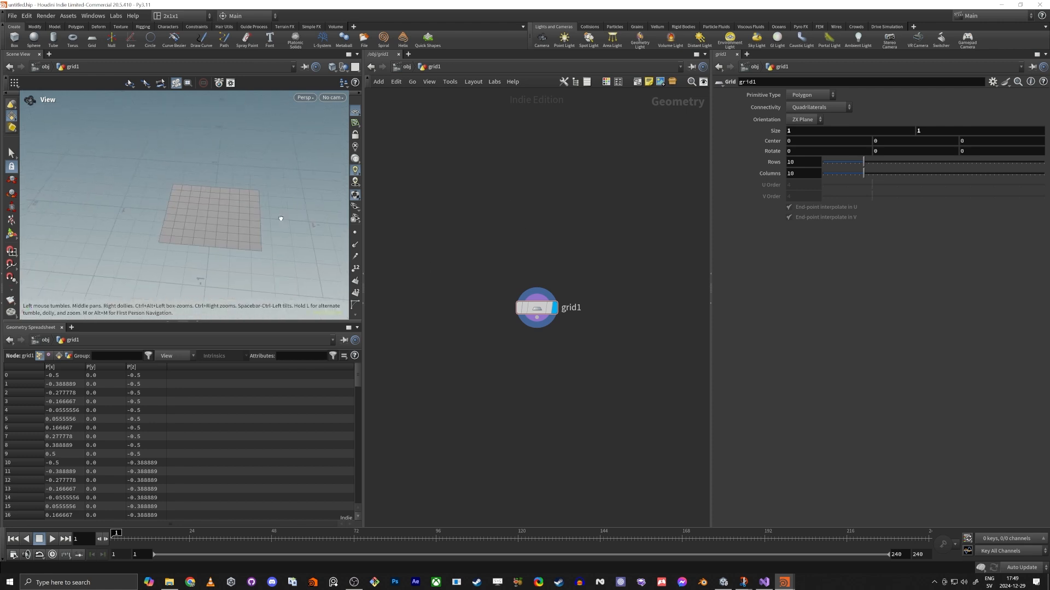
pyautogui.moveTo(164, 251); pyautogui.dragTo(187, 204)
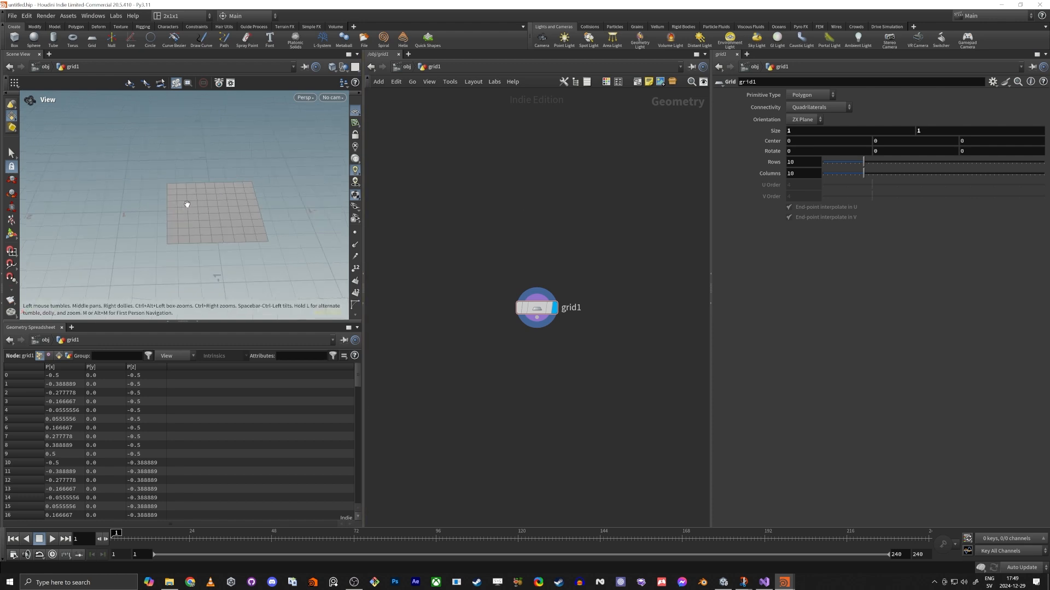
pyautogui.moveTo(207, 159); pyautogui.dragTo(206, 187, button='middle')
pyautogui.moveTo(204, 220); pyautogui.dragTo(277, 211, button='right')
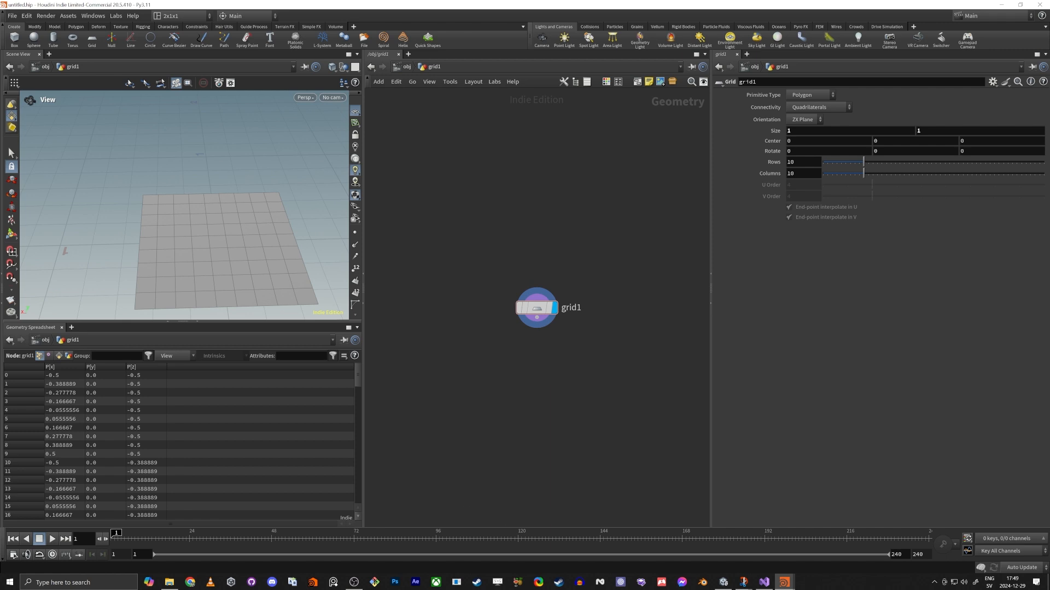
pyautogui.hotkey('ctrl', 'alt', 'Tab')
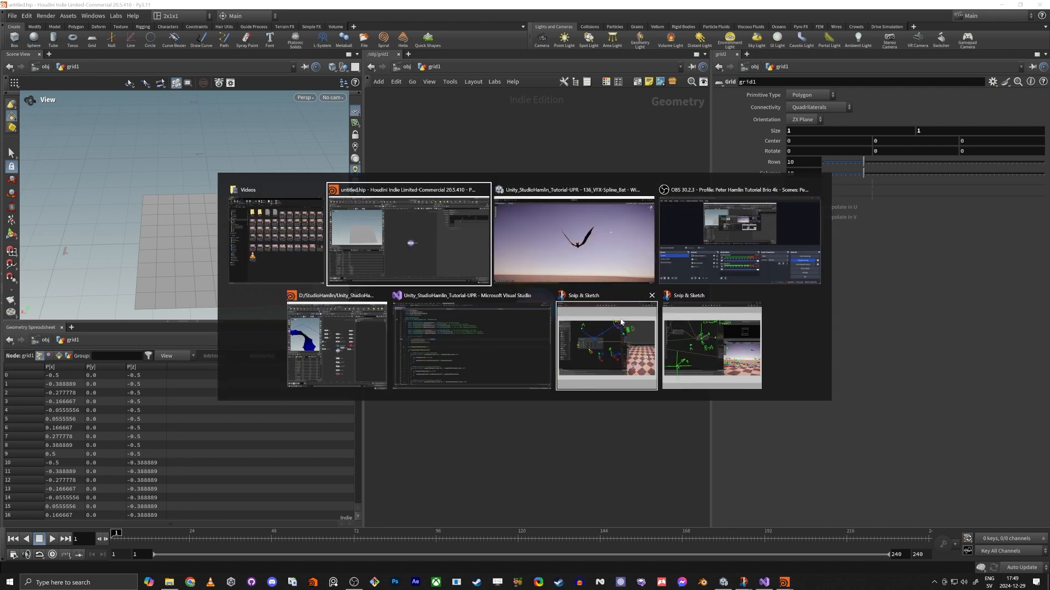
pyautogui.click(339, 322)
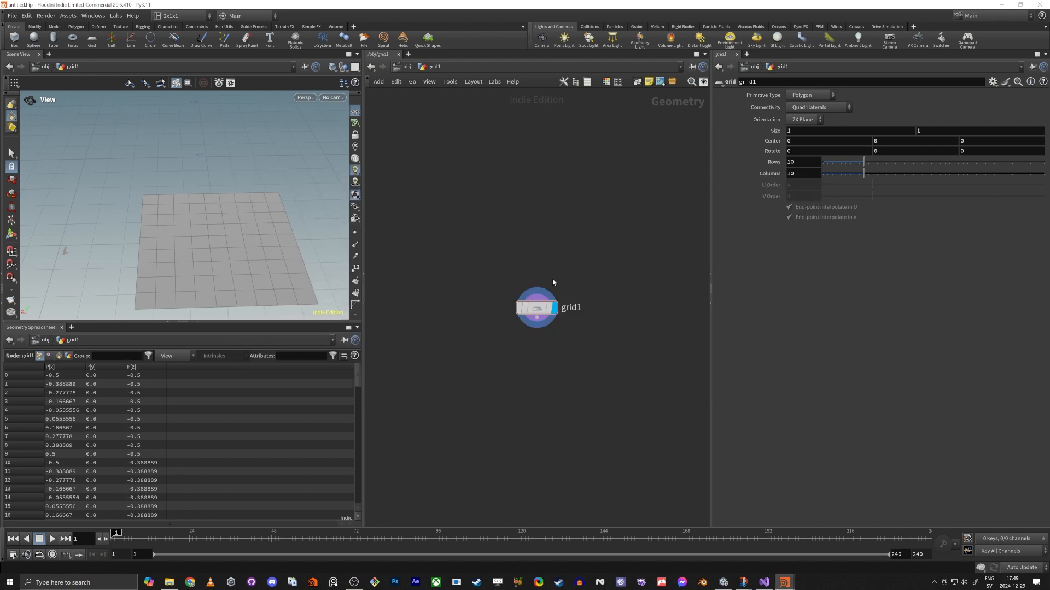
pyautogui.press('Tab')
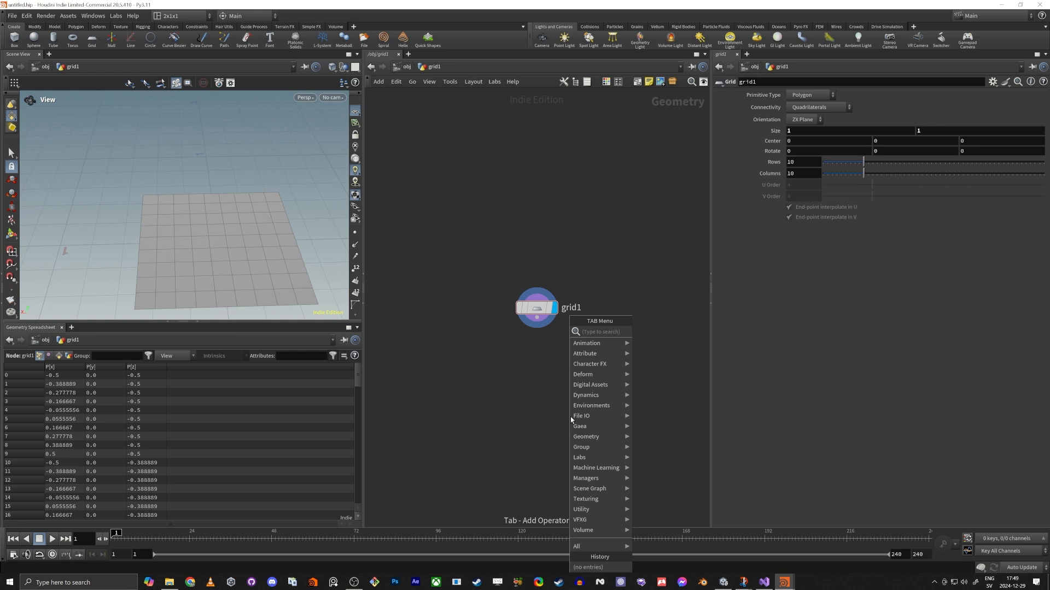
# Set the grid's row count to 2 so that it is divided only by columns.
pyautogui.click(524, 337)
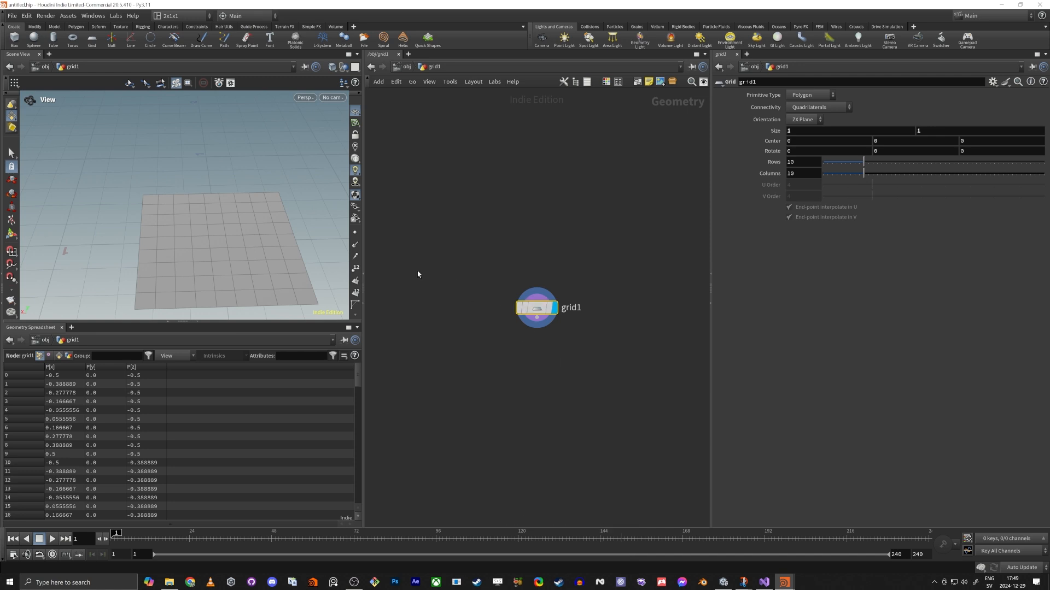
pyautogui.moveTo(857, 165); pyautogui.dragTo(844, 166)
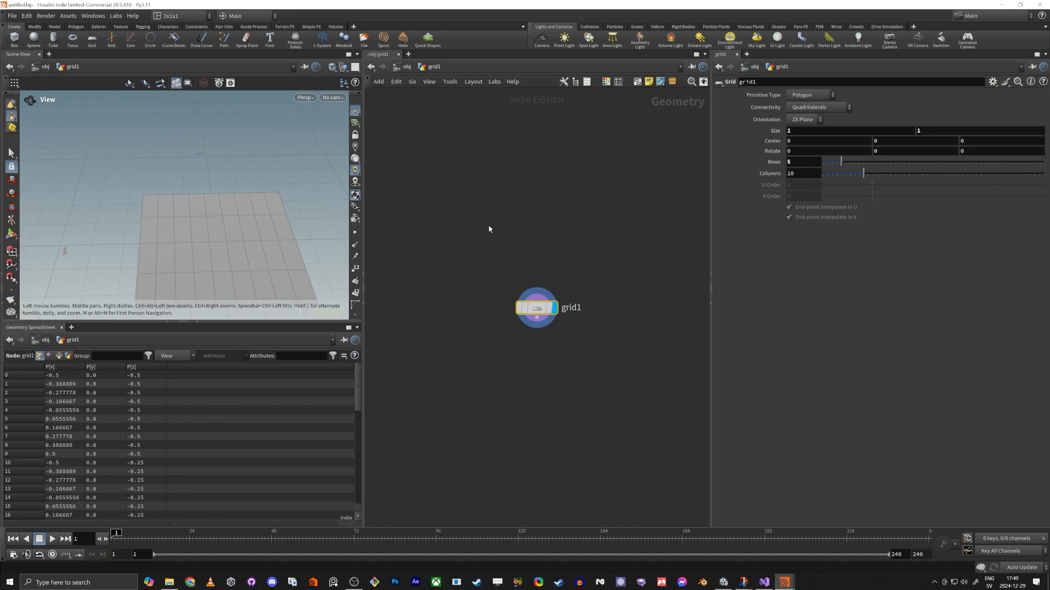
pyautogui.moveTo(841, 163); pyautogui.dragTo(831, 167)
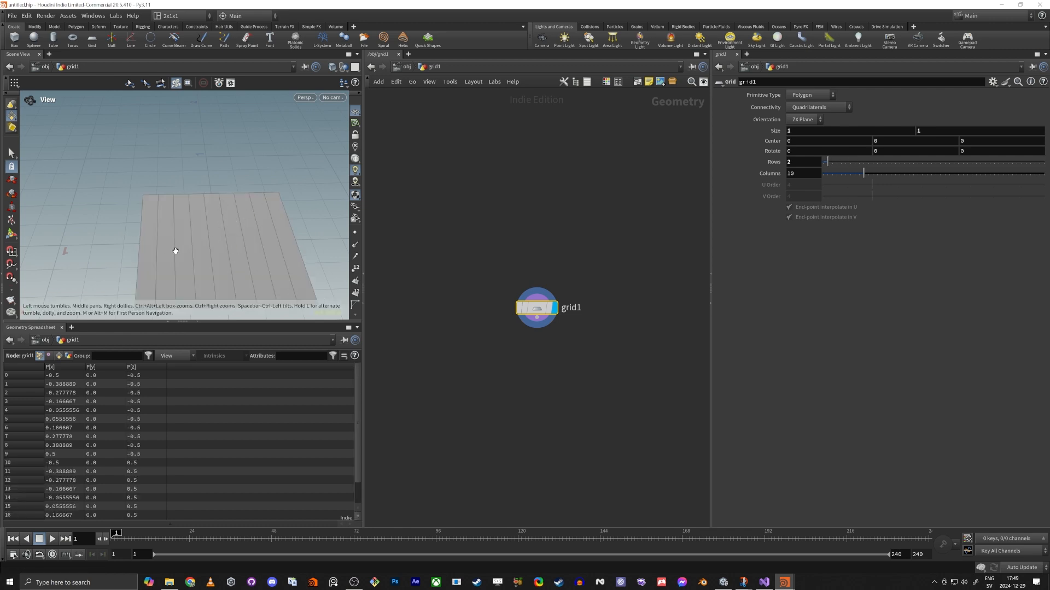
# Connect a UV Texture node to the grid's output and display its result.
pyautogui.moveTo(506, 356); pyautogui.dragTo(517, 306, button='middle')
pyautogui.click(531, 263)
pyautogui.press('Tab')
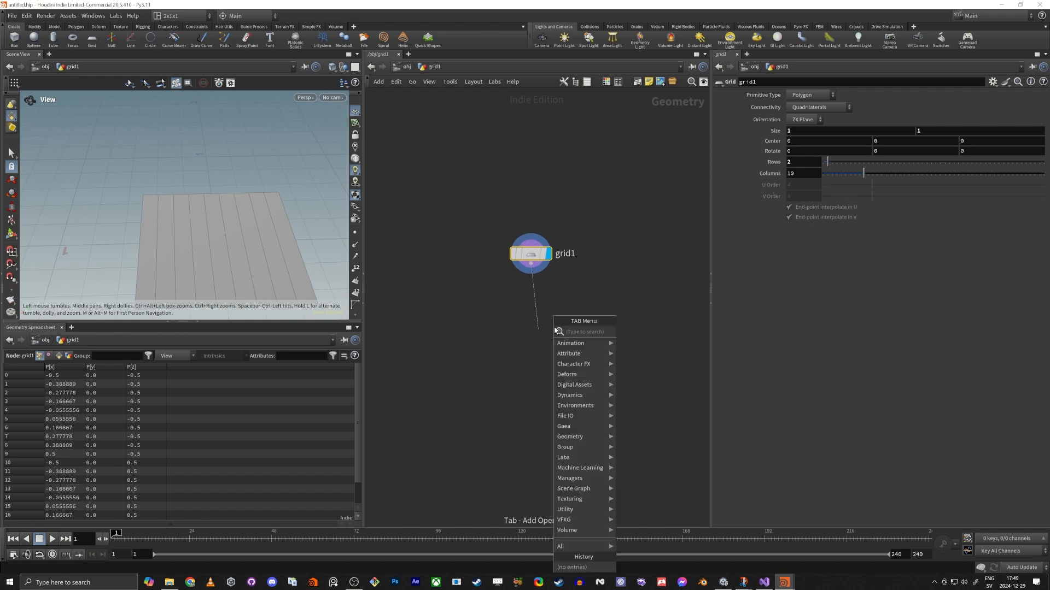
pyautogui.write('uvtex')
pyautogui.press('Return')
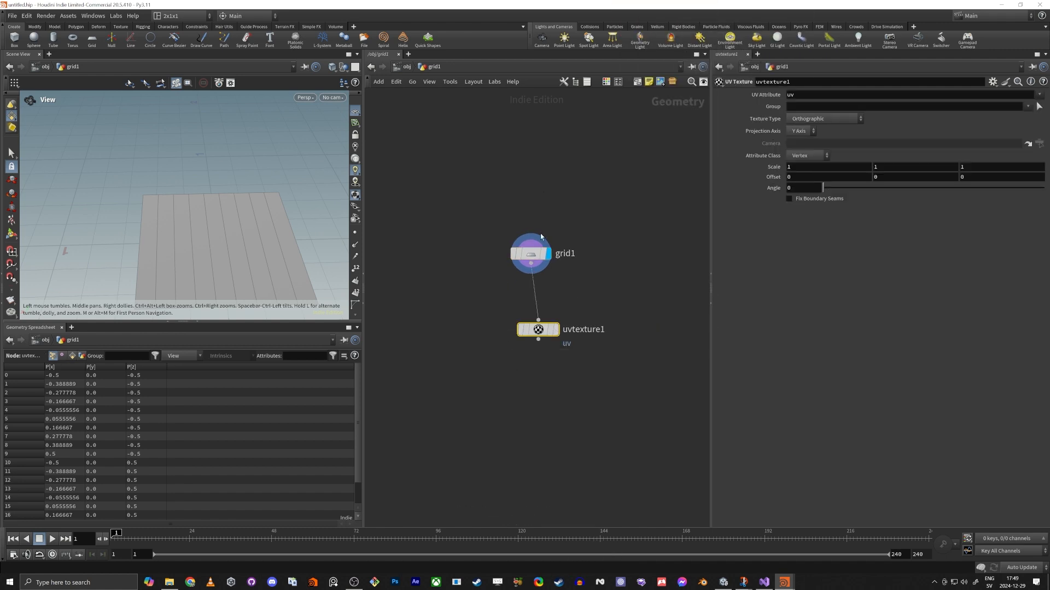
pyautogui.click(556, 329)
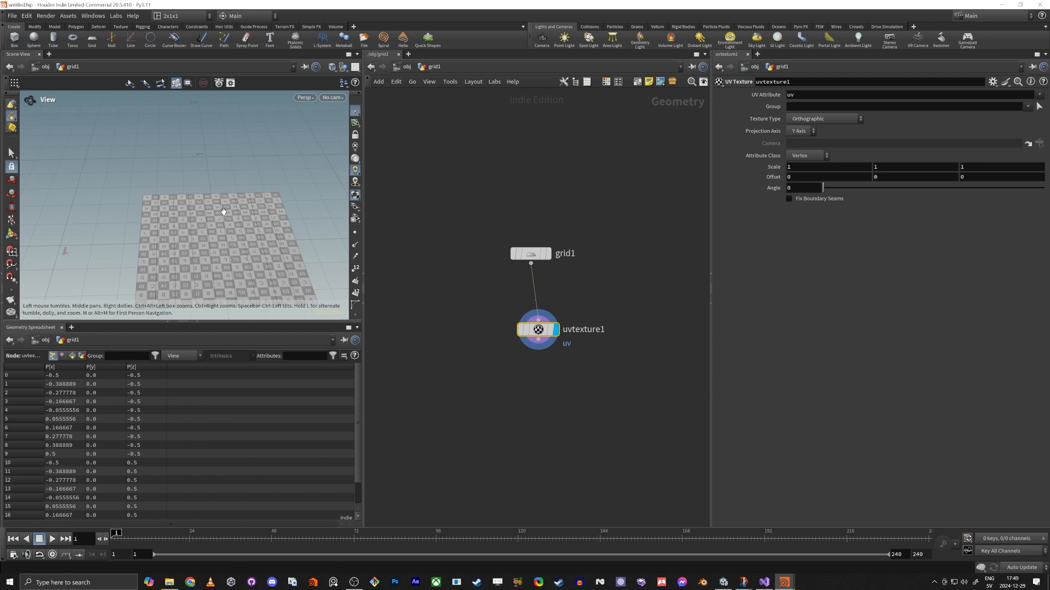
# Inspect the grid's UV layout in the UV viewport and return to the perspective view.
pyautogui.hotkey('space', '5')
pyautogui.scroll(-3, 252, 174)
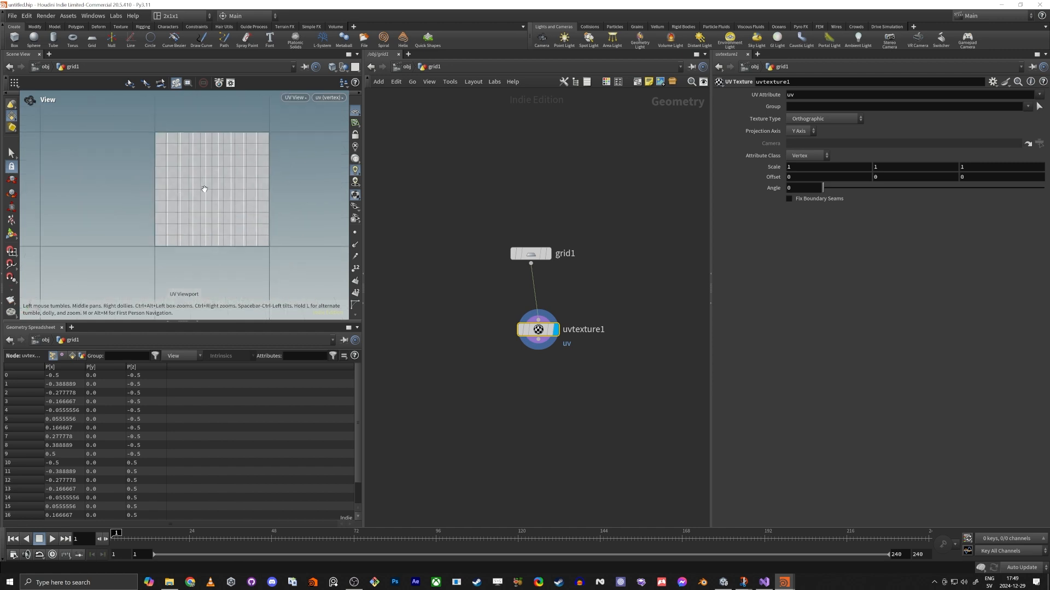
pyautogui.moveTo(538, 342); pyautogui.dragTo(524, 330)
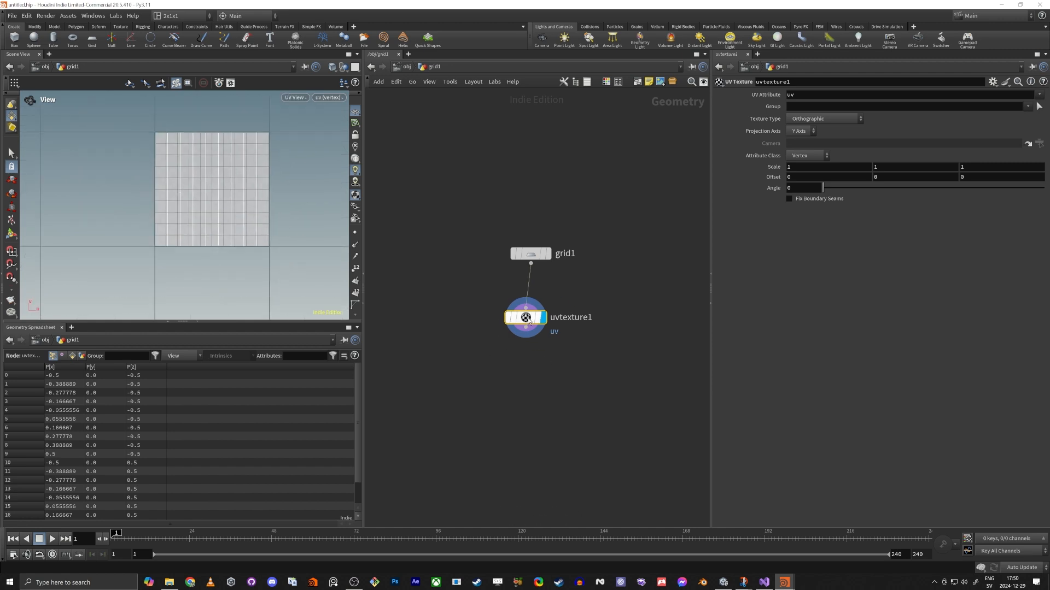
pyautogui.hotkey('space', '1')
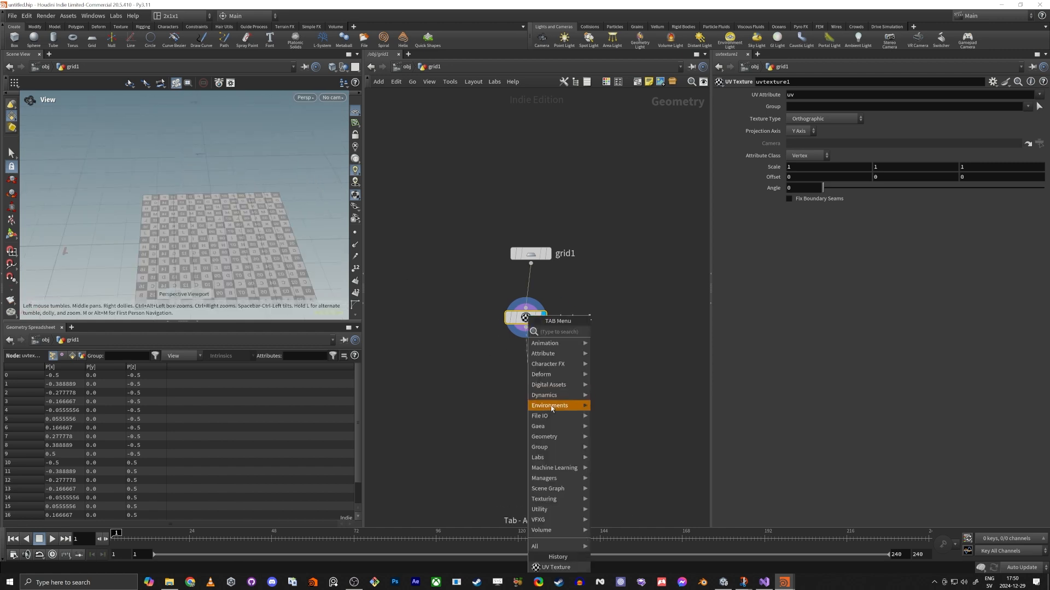
# Connect a Labs Quick Material node to the UV Texture output and display its result.
pyautogui.press('Tab')
pyautogui.write('qu')
pyautogui.press('Down')
pyautogui.press('Down')
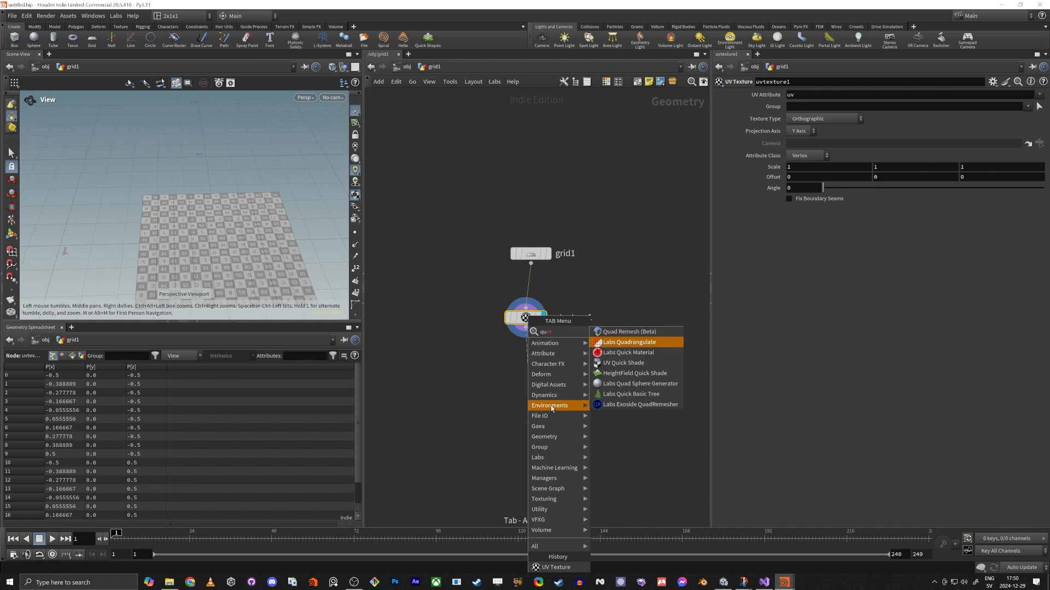
pyautogui.press('Return')
pyautogui.click(546, 389)
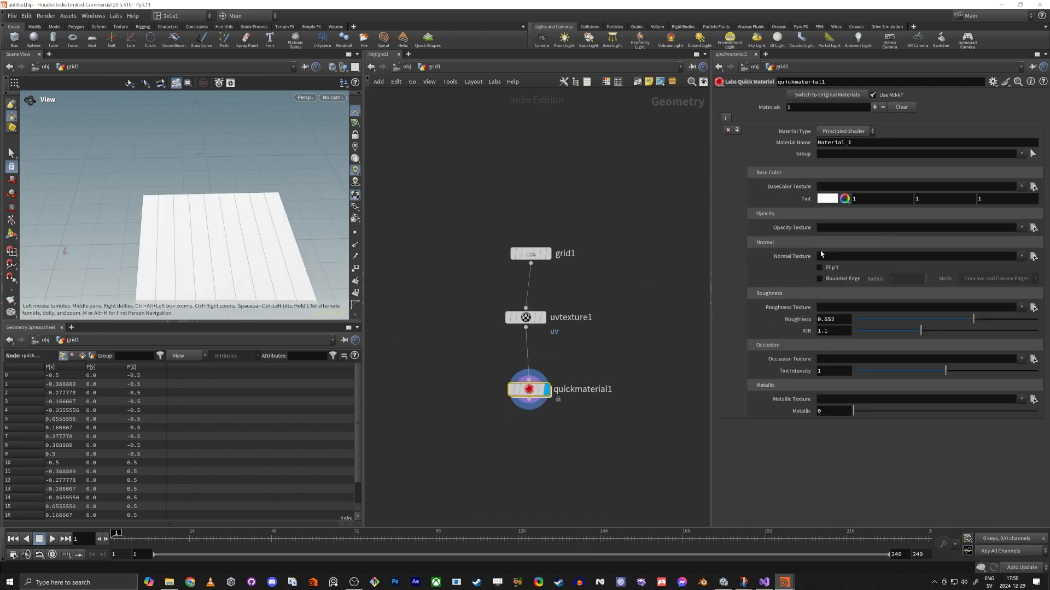
# Dismiss the opacity image chooser, switch to Unity with its full editor layout, and open the 136_VFX-Spline_Bat project folder.
pyautogui.click(1032, 229)
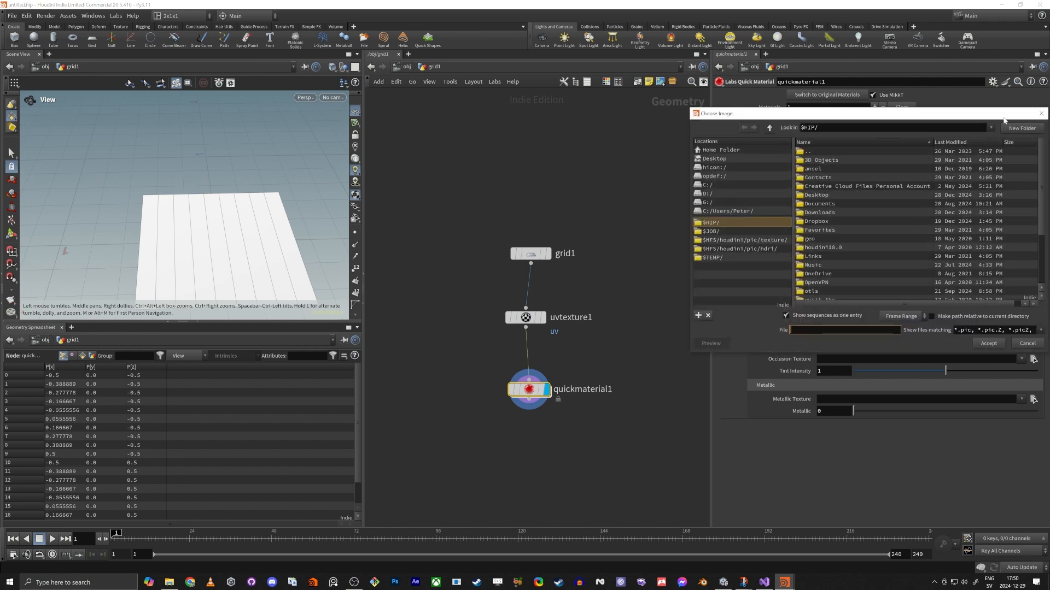
pyautogui.click(1041, 113)
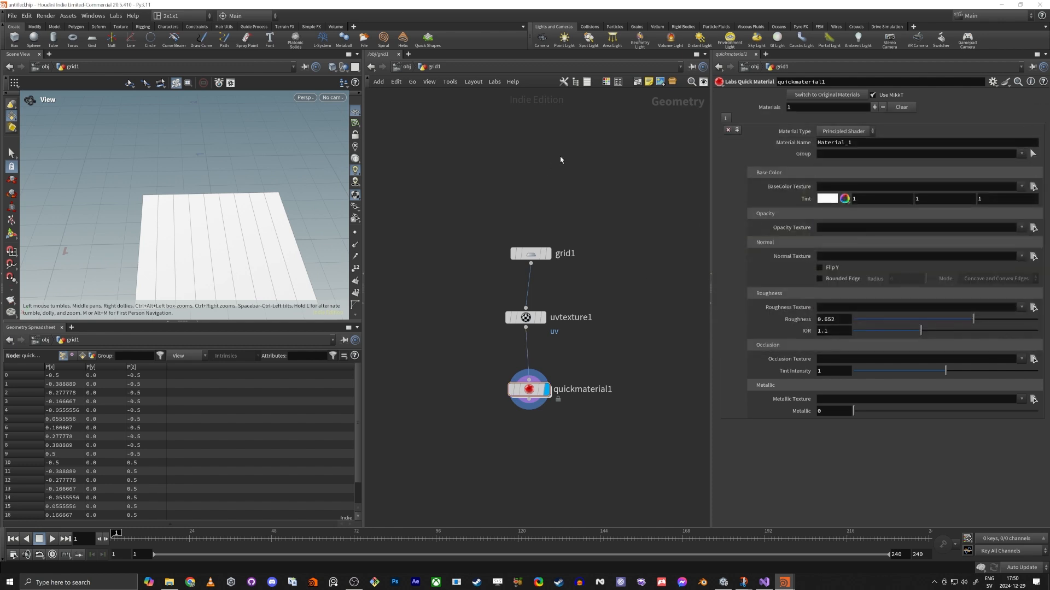
pyautogui.hotkey('alt', 'Tab')
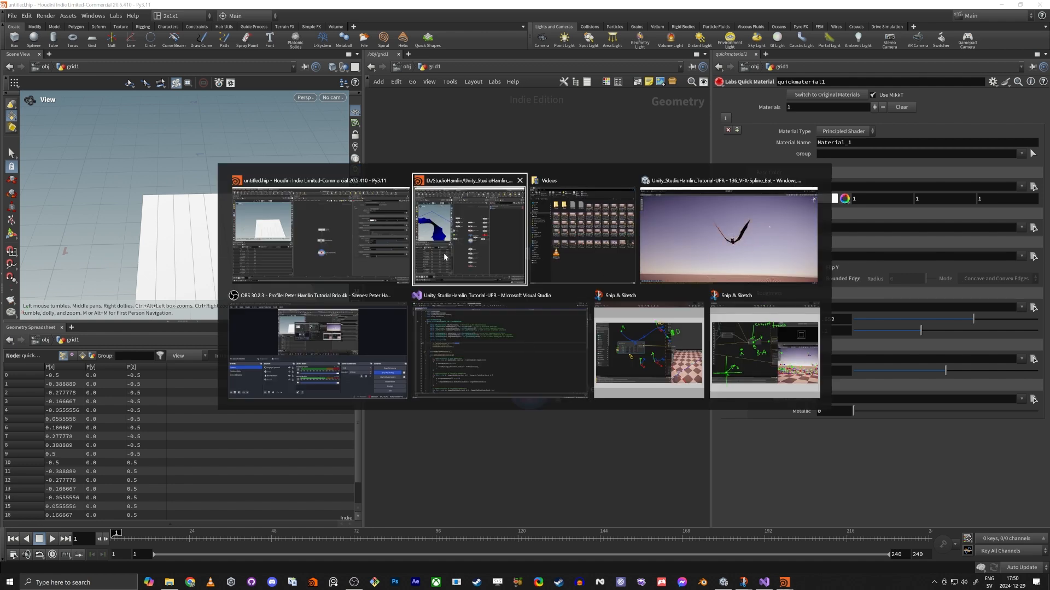
pyautogui.click(687, 219)
pyautogui.click(513, 172)
pyautogui.hotkey('shift', 'space')
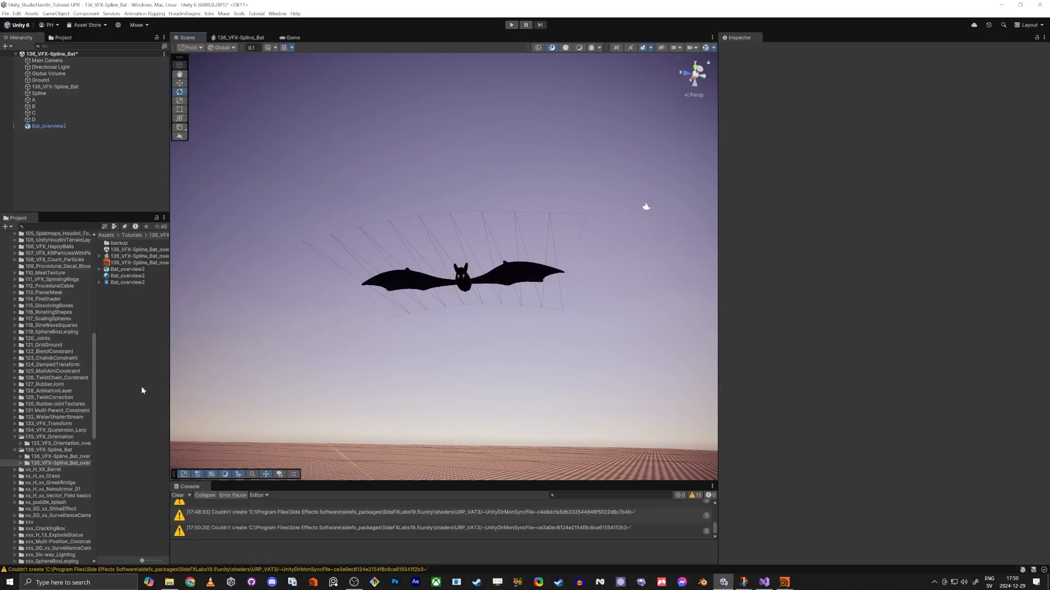
pyautogui.click(48, 450)
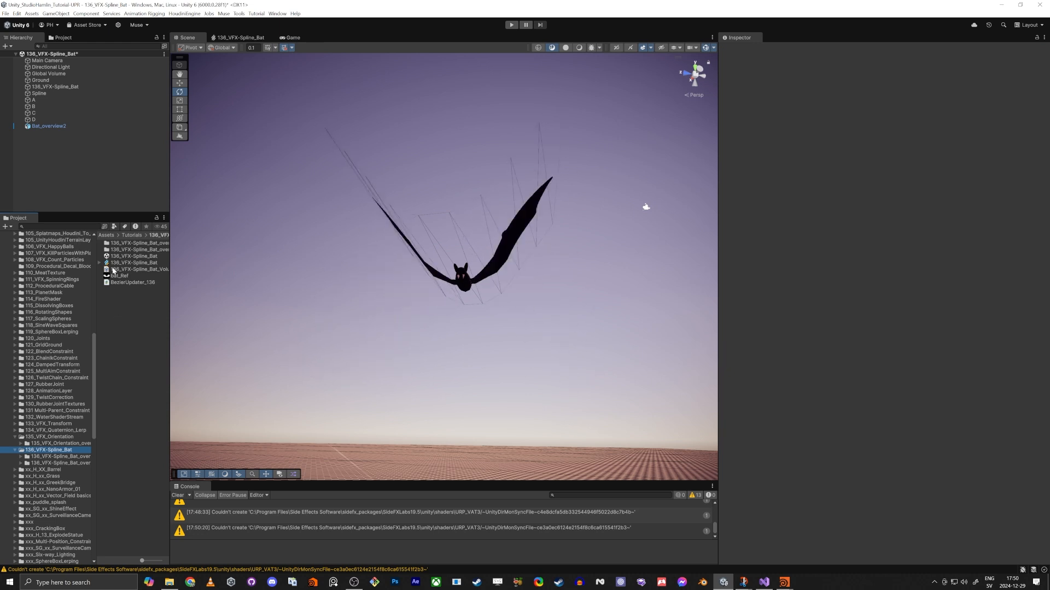
# Show the 136_VFX-Spline_Bat project folder in File Explorer and copy its full path.
pyautogui.click(124, 269)
pyautogui.rightClick(124, 273)
pyautogui.click(143, 281)
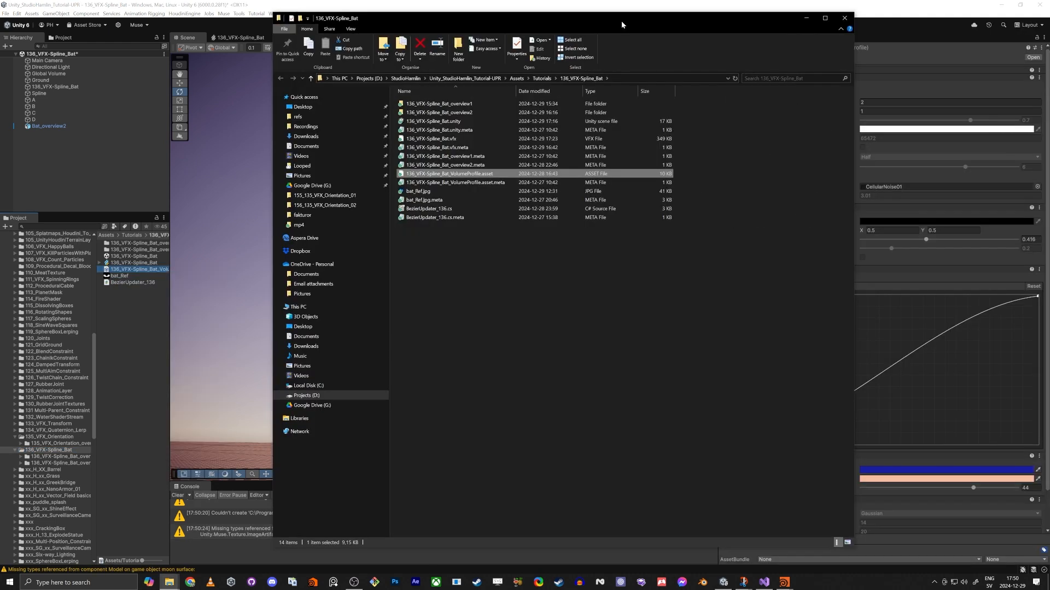
pyautogui.click(508, 328)
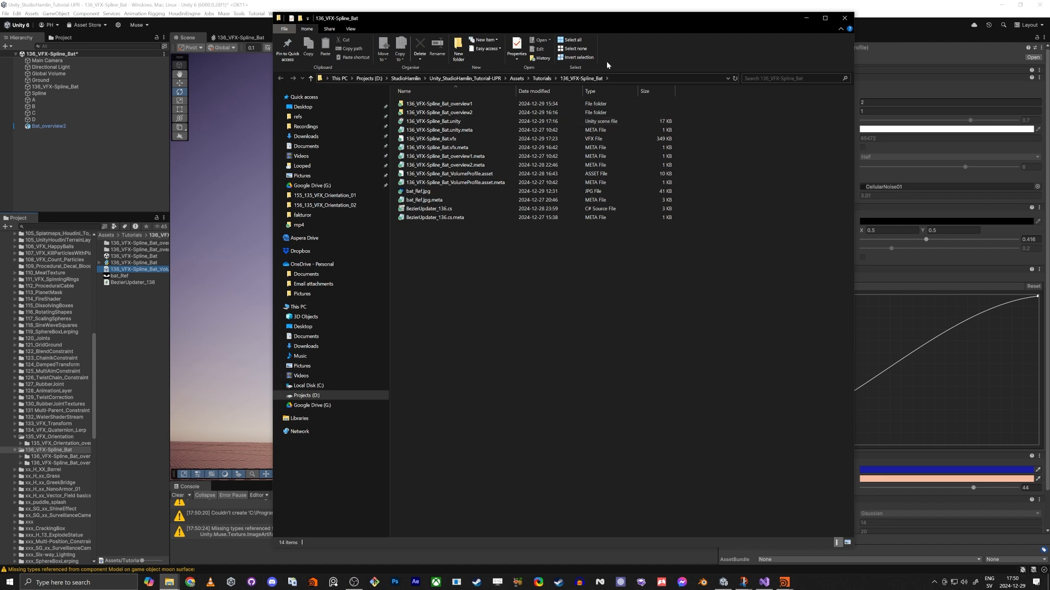
pyautogui.click(636, 79)
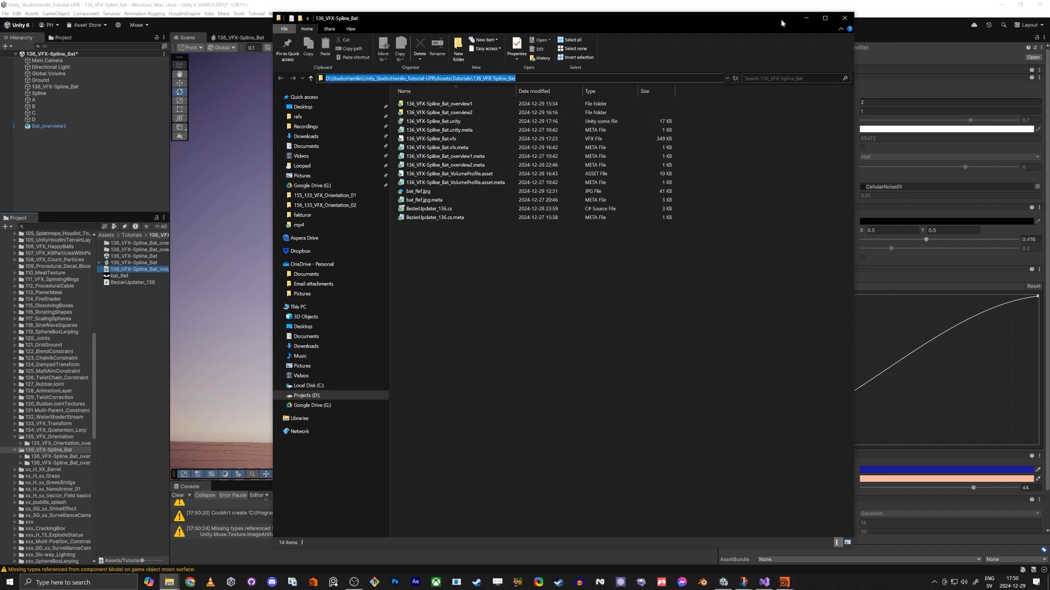
pyautogui.click(845, 18)
# Switch to Houdini and save the scene as 136_VFX-Spline_Bat in the copied project folder path.
pyautogui.hotkey('alt', 'Tab')
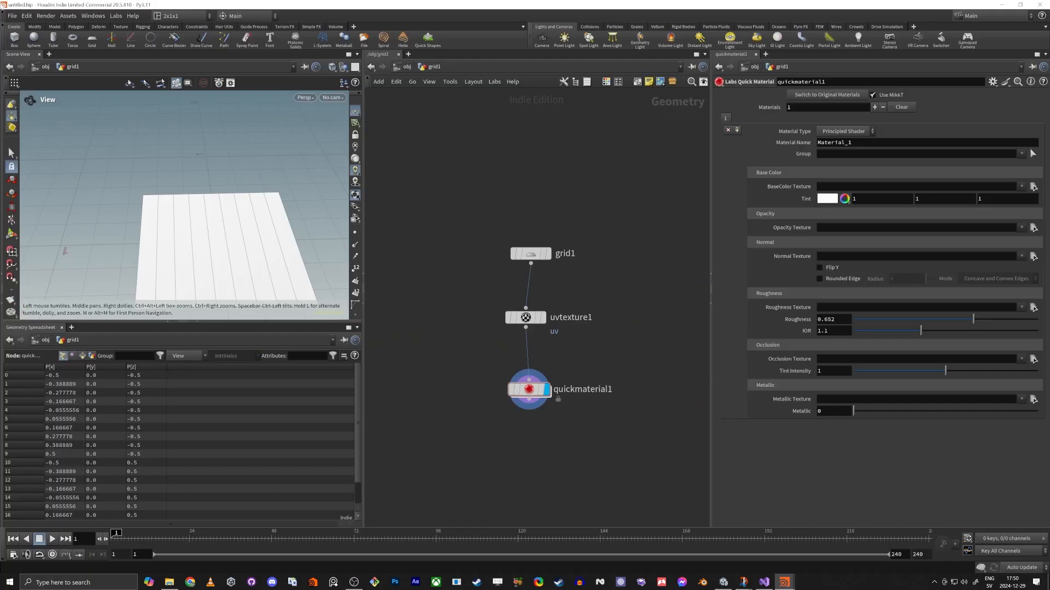
pyautogui.click(12, 16)
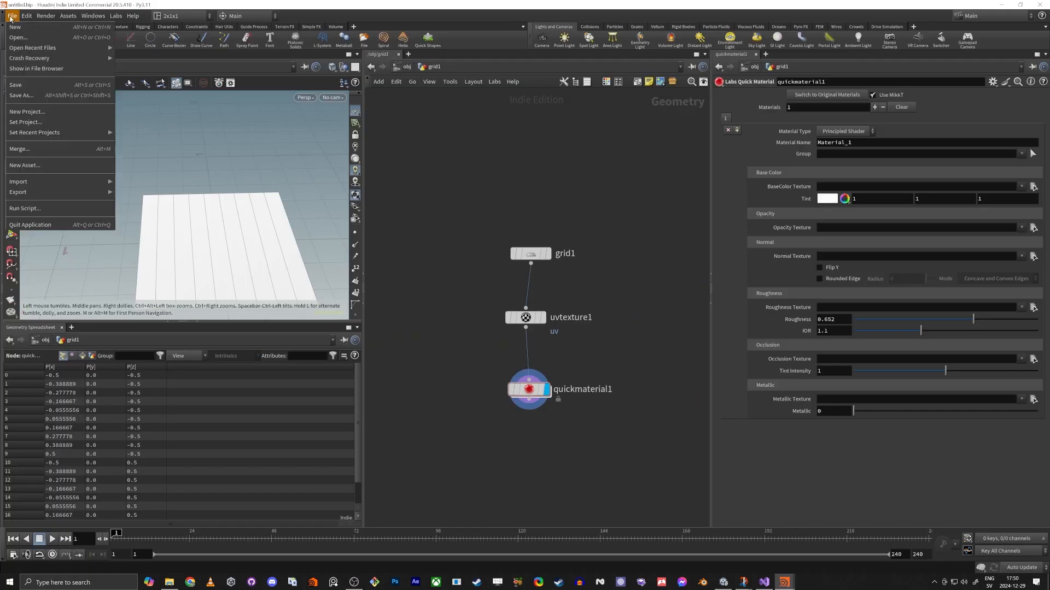
pyautogui.click(43, 97)
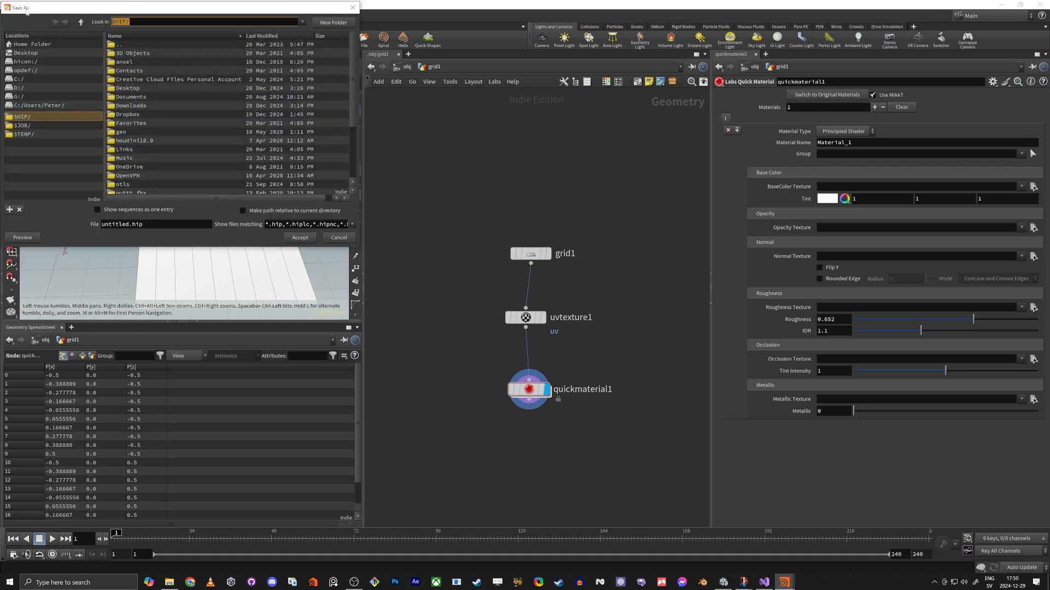
pyautogui.hotkey('ctrl', 'v')
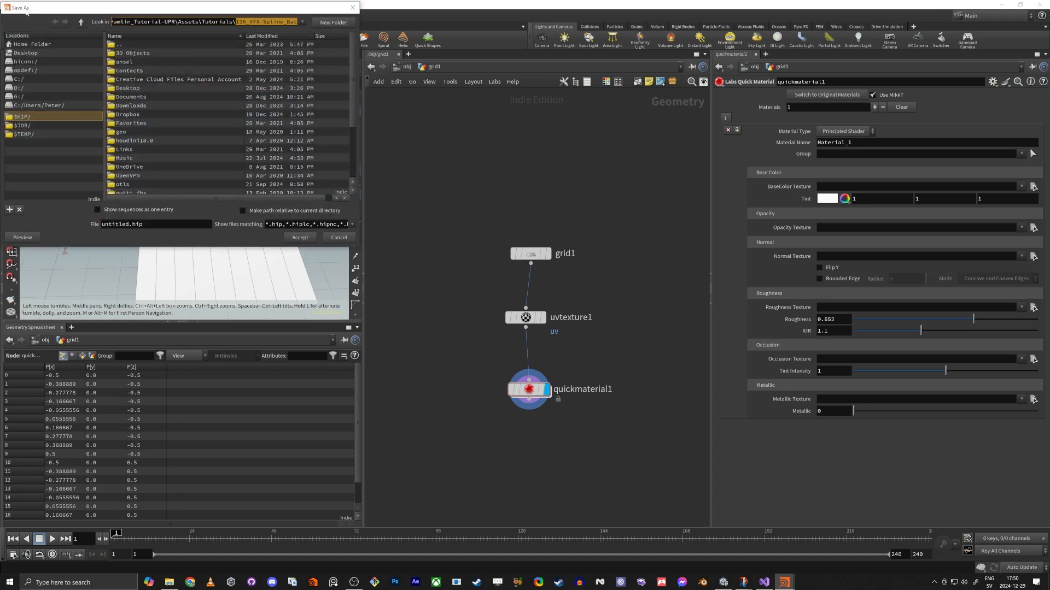
pyautogui.press('Return')
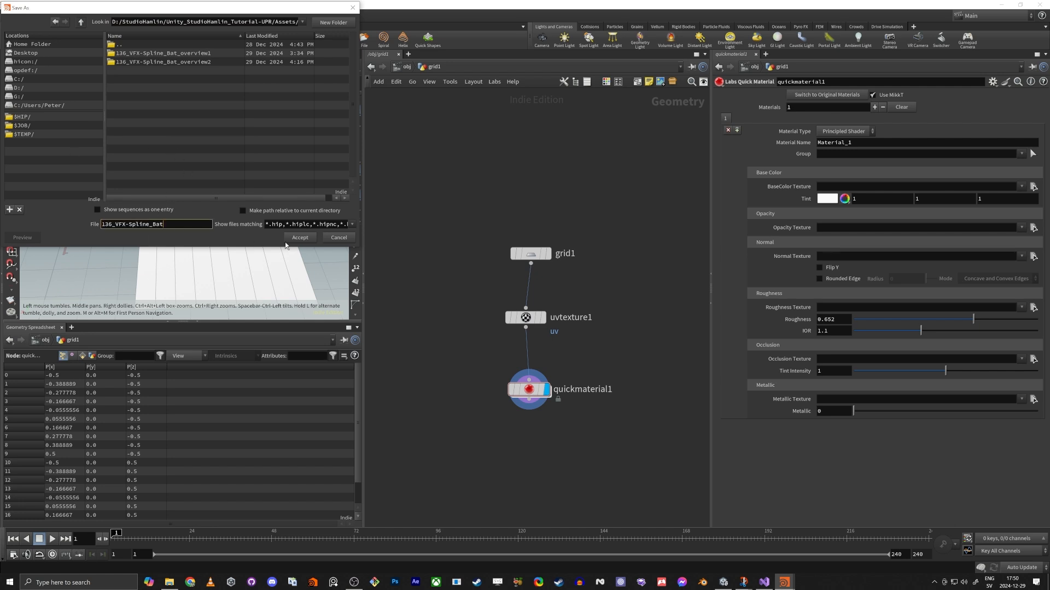
pyautogui.click(299, 237)
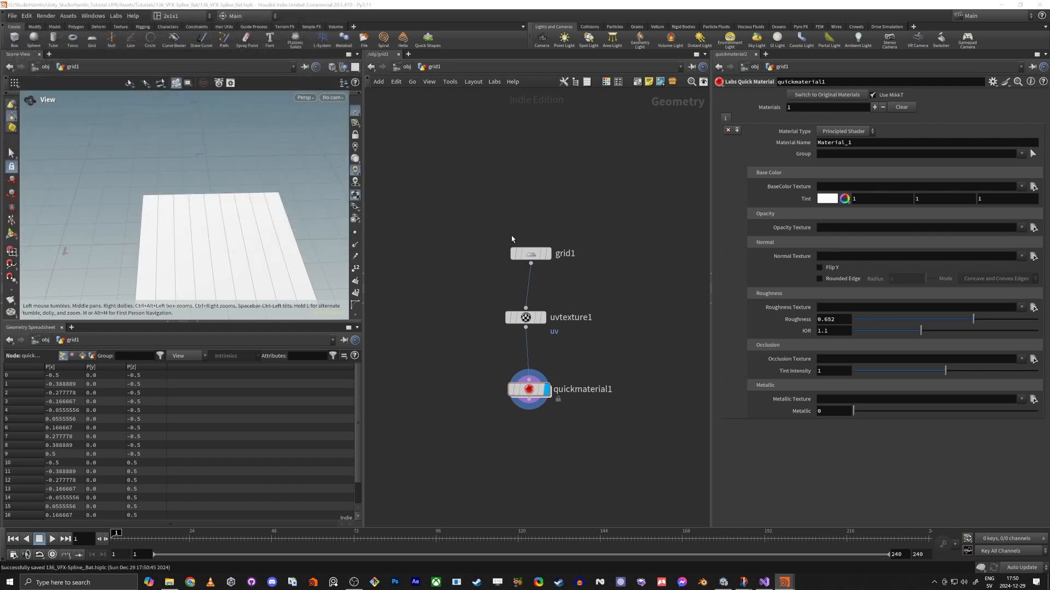
# Switch to Unity and check the saved Houdini scene file and the bat_Ref texture in the project folder.
pyautogui.hotkey('alt', 'Tab')
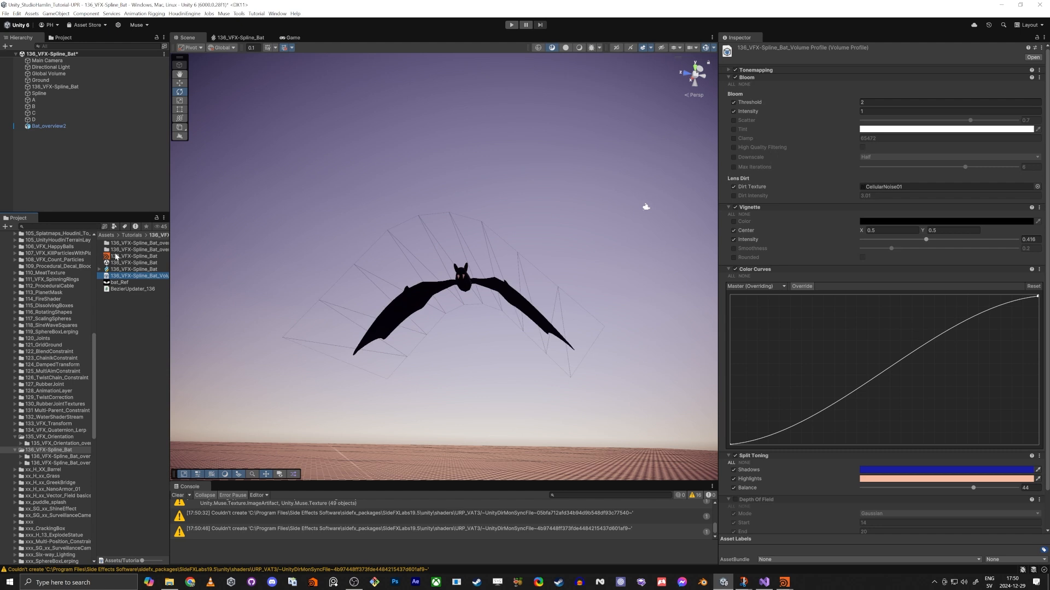
pyautogui.click(133, 256)
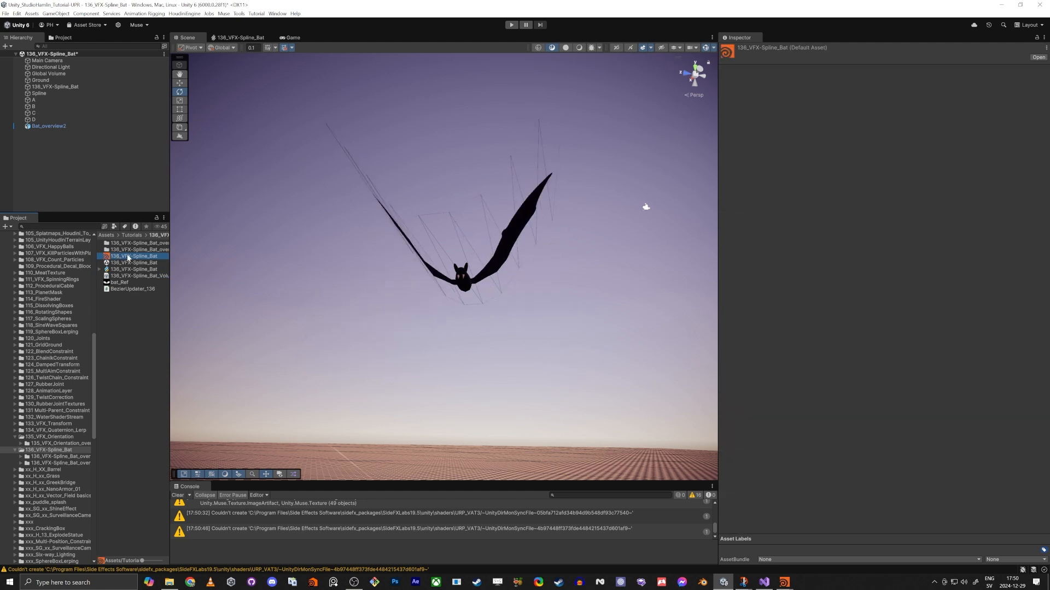
pyautogui.click(118, 282)
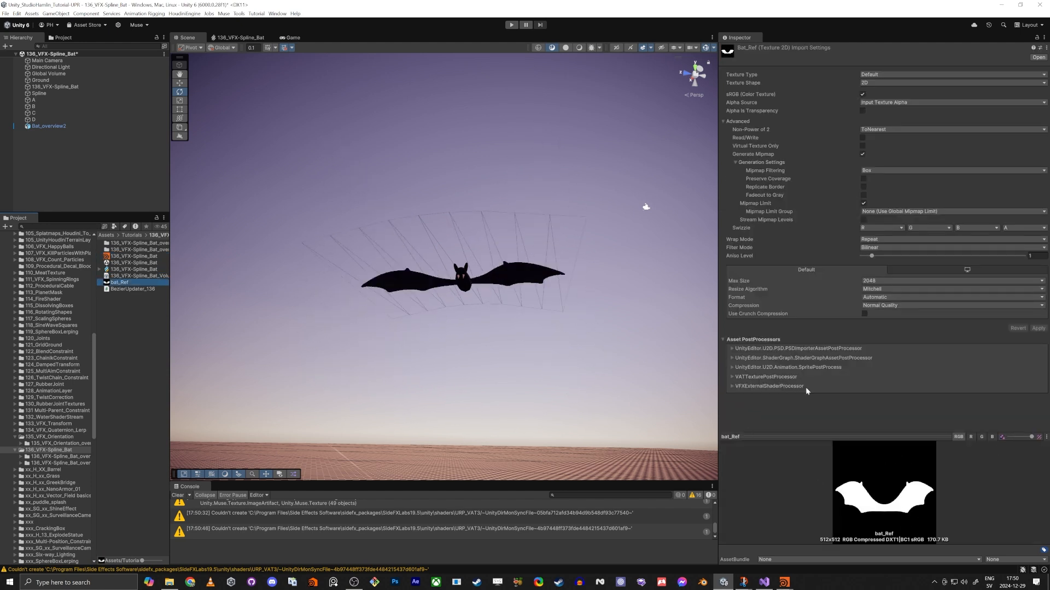
# Switch to Houdini and set the Quick Material's opacity texture to bat_Ref.jpg from the $HIP folder.
pyautogui.hotkey('alt', 'Tab')
pyautogui.click(456, 244)
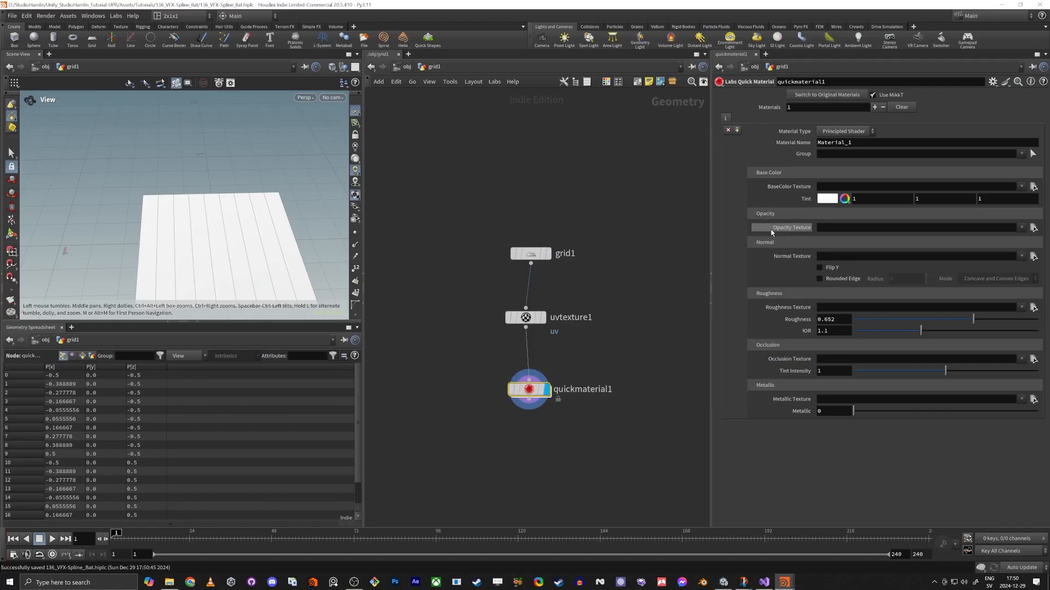
pyautogui.click(1034, 228)
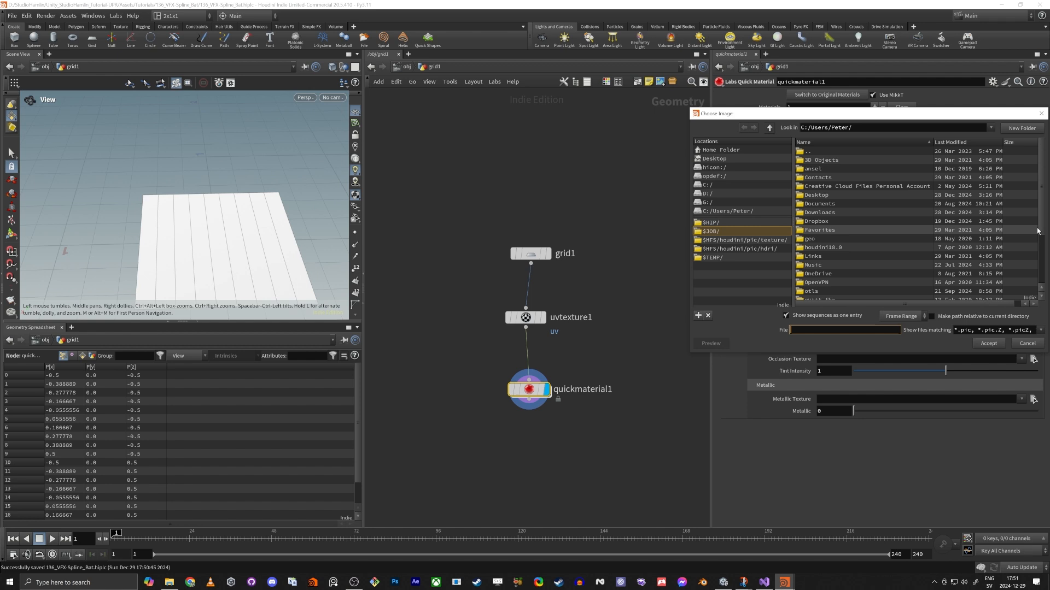
pyautogui.click(712, 223)
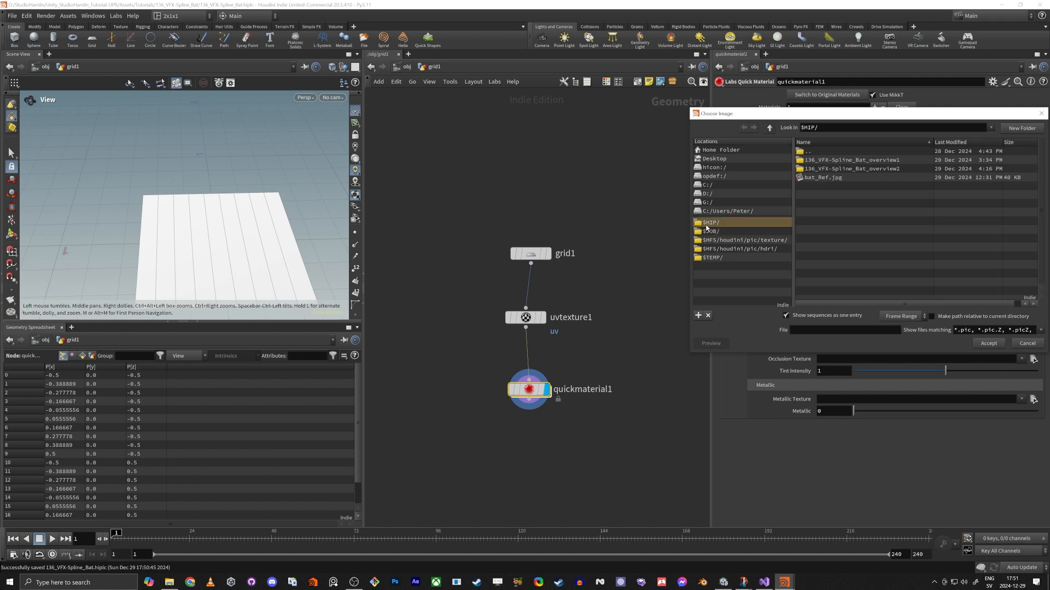
pyautogui.click(808, 178)
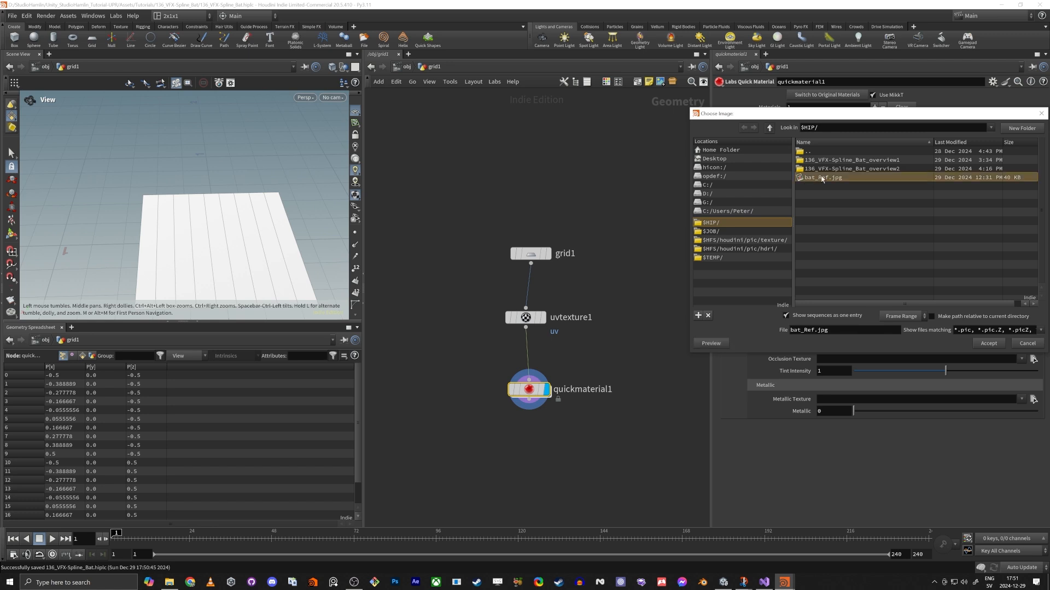
pyautogui.click(988, 343)
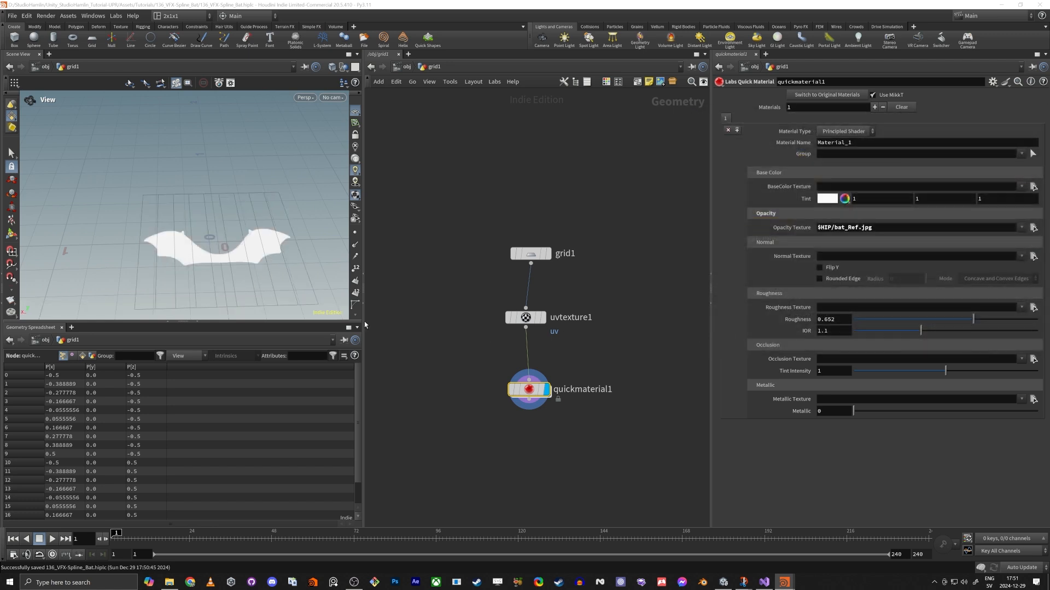
# Set the Quick Material's base color tint to near-black, 0.0125 in all three channels.
pyautogui.moveTo(235, 236); pyautogui.dragTo(228, 165)
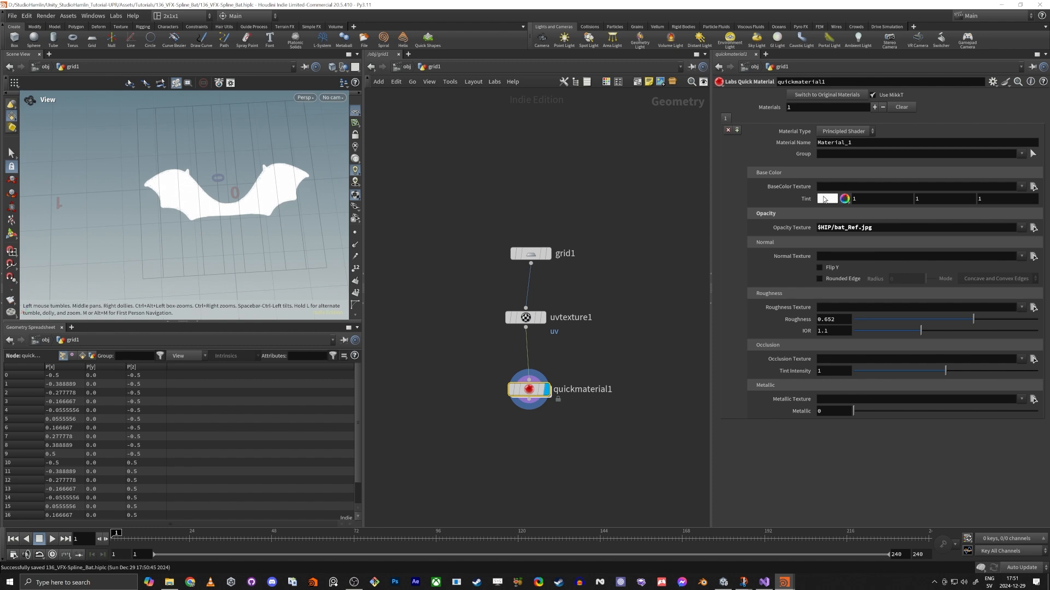
pyautogui.click(825, 199)
pyautogui.click(805, 176)
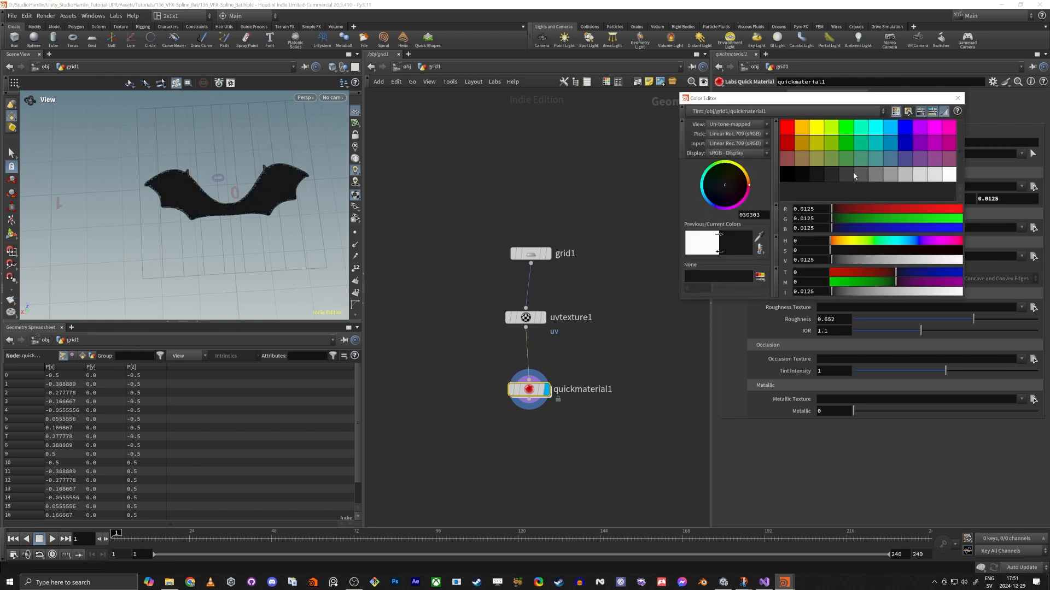
pyautogui.click(956, 100)
pyautogui.moveTo(263, 222); pyautogui.dragTo(293, 211)
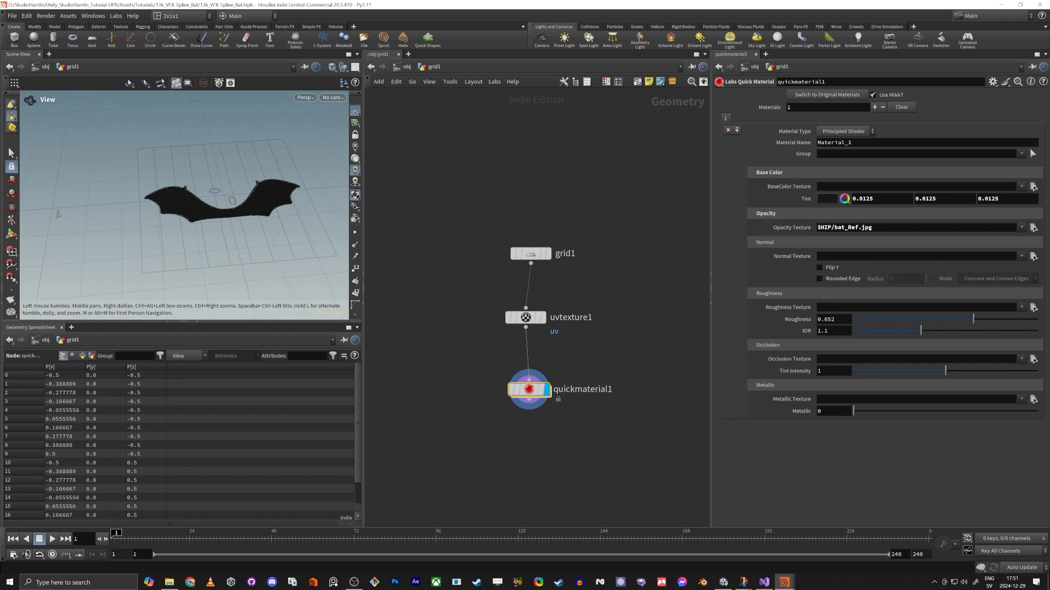
# Add an Attribute Wrangle node below the Quick Material, connected to its output, and color it blue.
pyautogui.hotkey('alt', 'Tab')
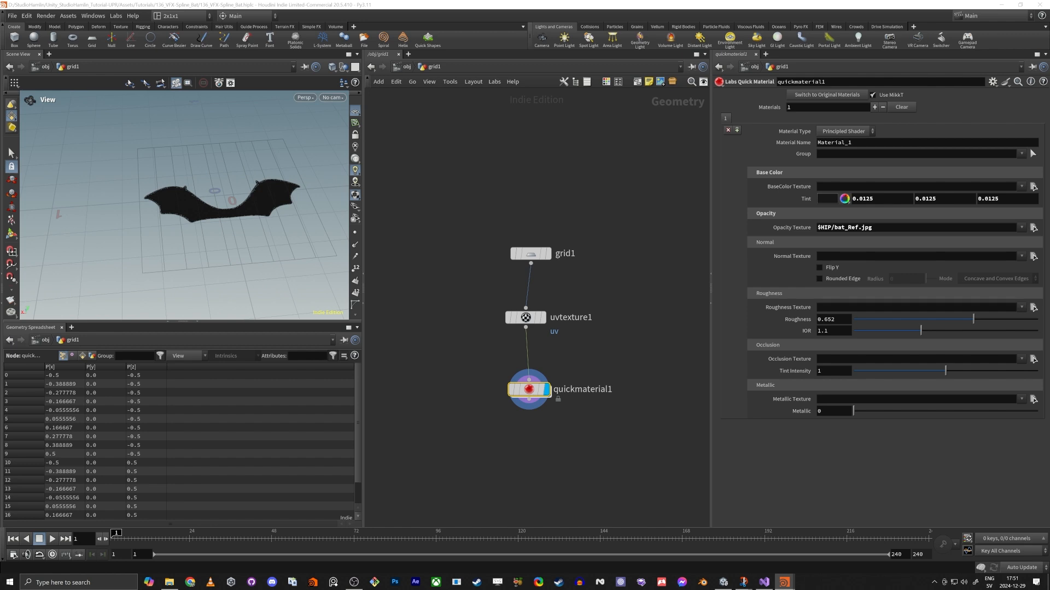
pyautogui.scroll(3, 265, 188)
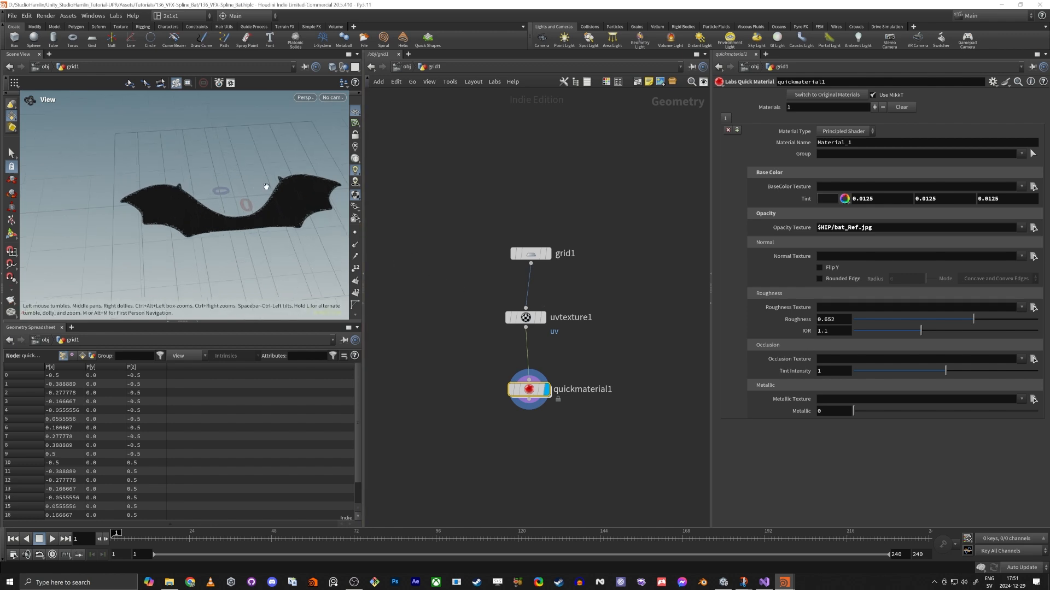
pyautogui.keyDown('alt'); pyautogui.moveTo(264, 188); pyautogui.dragTo(248, 215); pyautogui.keyUp('alt')
pyautogui.press('Tab')
pyautogui.moveTo(536, 447)
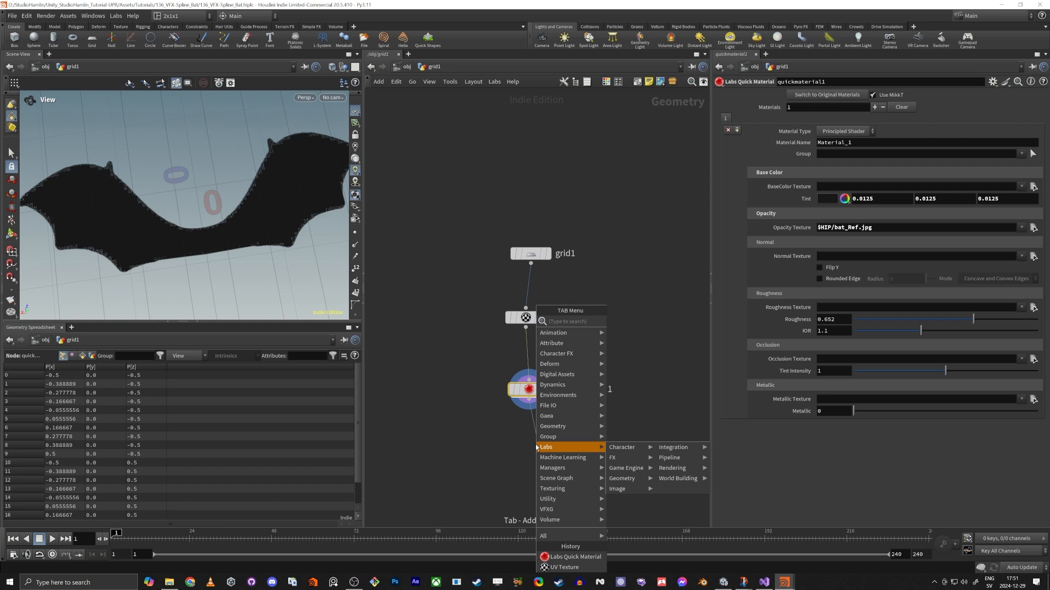
pyautogui.write('wra')
pyautogui.press('Return')
pyautogui.click(537, 443)
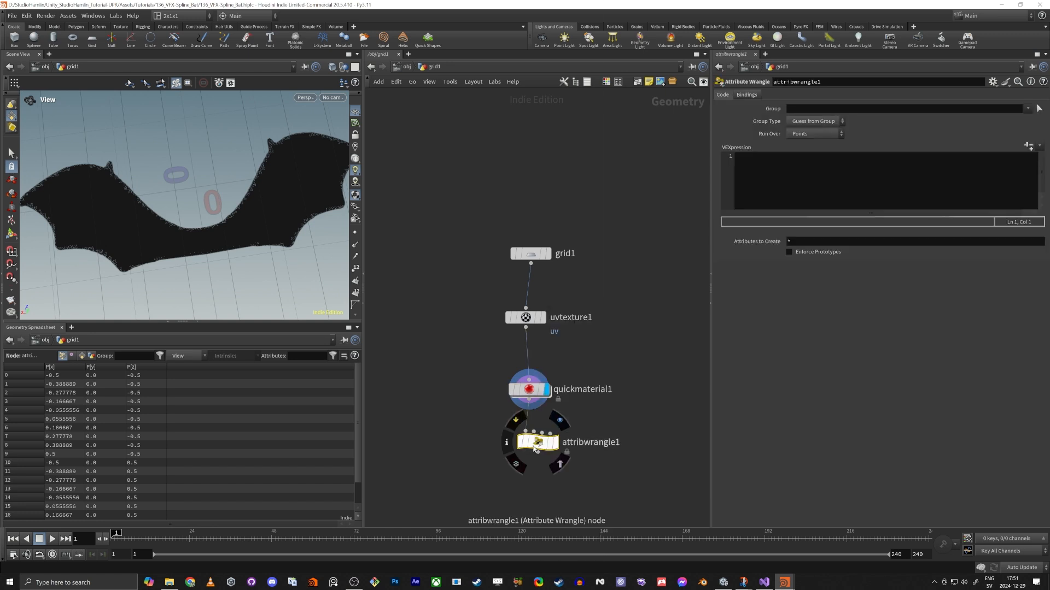
pyautogui.press('c')
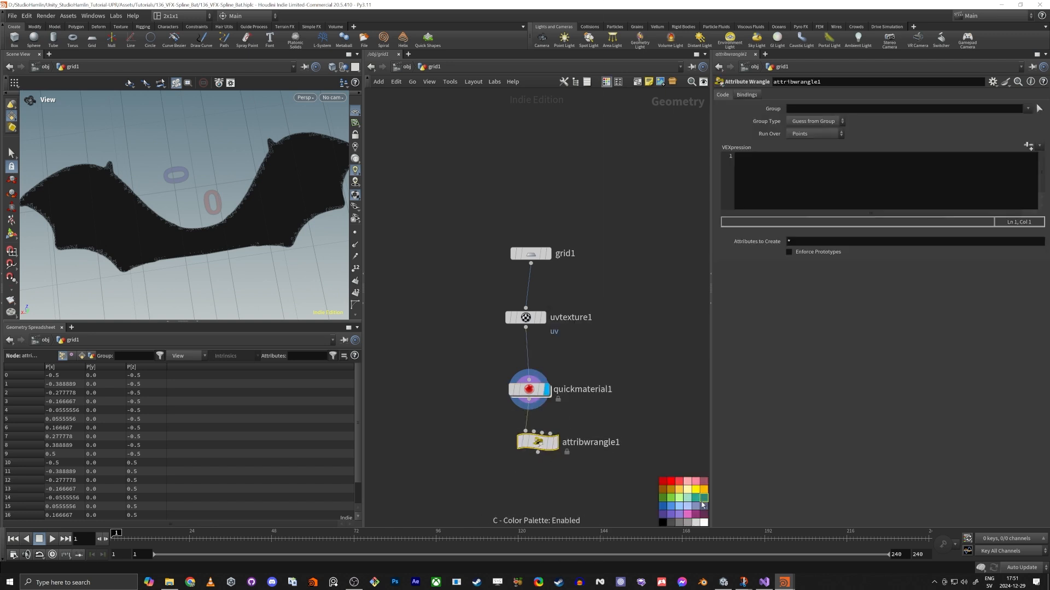
pyautogui.click(673, 509)
pyautogui.press('h')
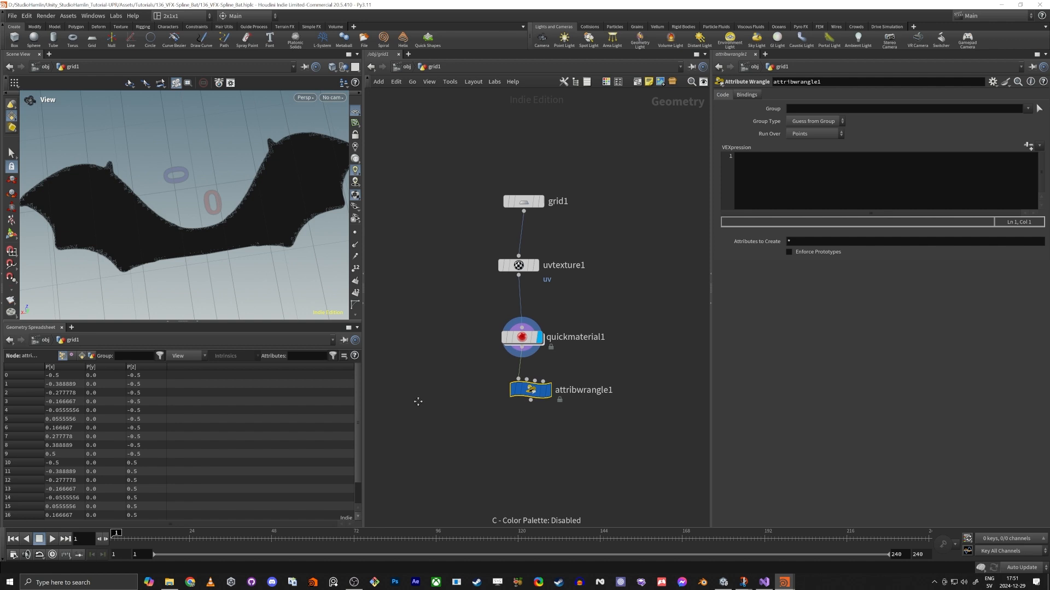
# Frame the textured grid in the top view and turn on point display.
pyautogui.click(838, 180)
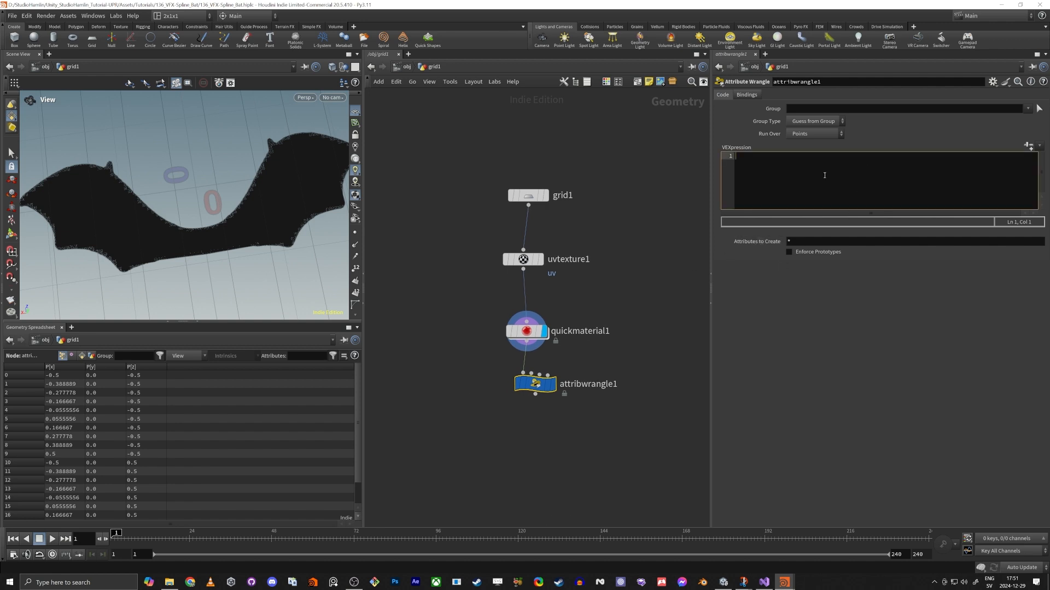
pyautogui.press('h')
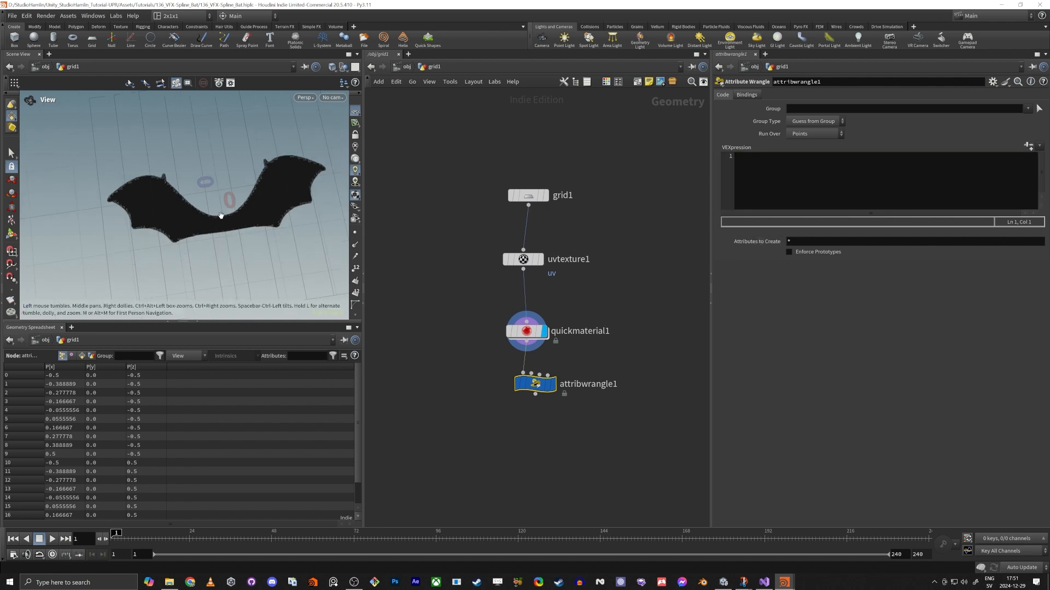
pyautogui.hotkey('space', '2')
pyautogui.hotkey('space', 'f')
pyautogui.moveTo(223, 215); pyautogui.dragTo(115, 221, button='right')
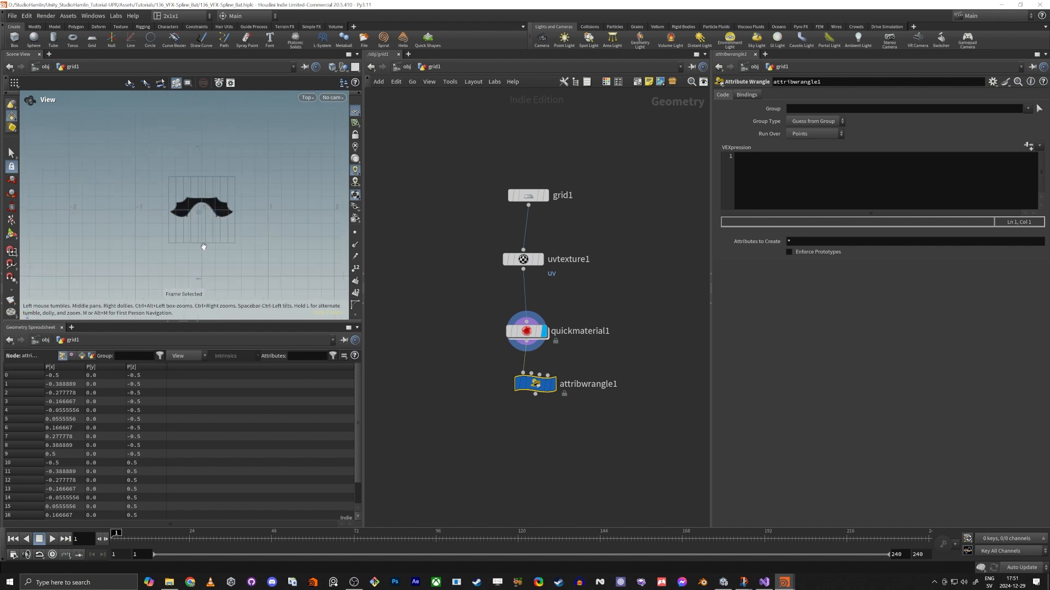
pyautogui.moveTo(201, 244); pyautogui.dragTo(258, 204, button='right')
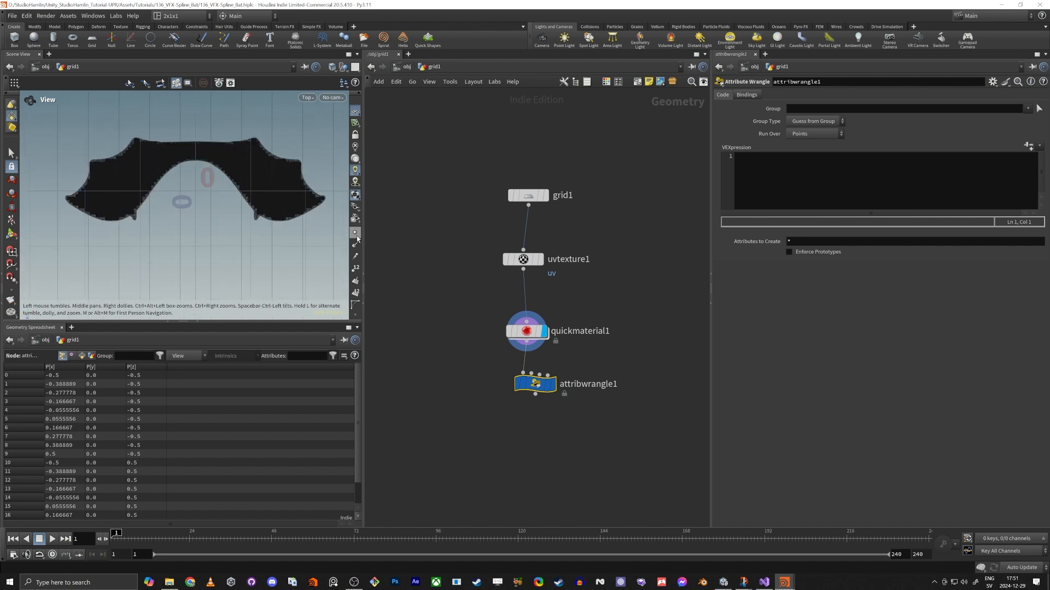
pyautogui.scroll(-3, 197, 234)
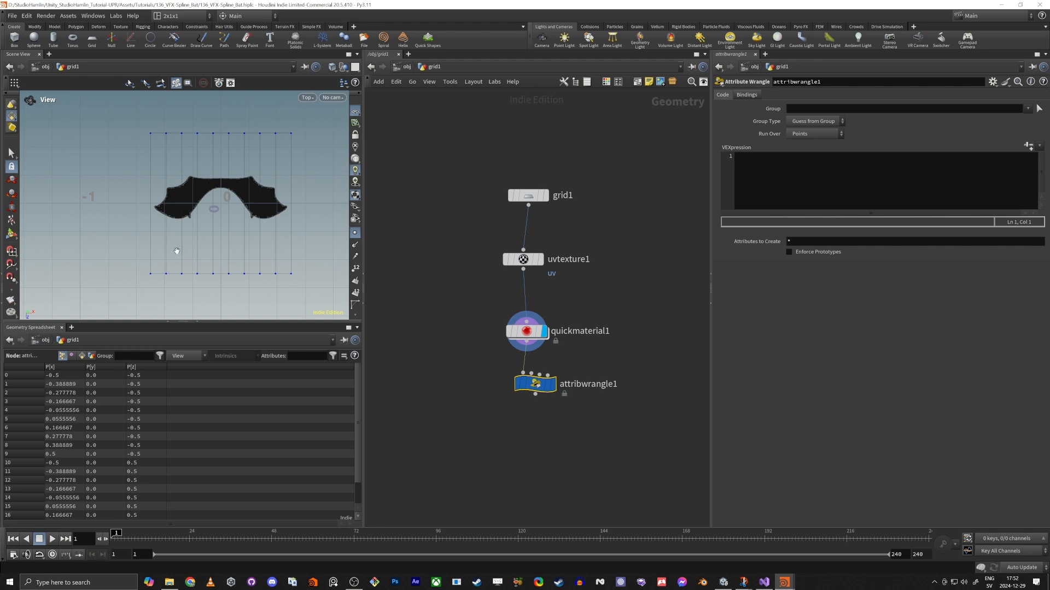
# Display the Attribute Wrangle's result and bypass the Quick Material and UV Texture nodes, returning to the perspective view.
pyautogui.click(509, 332)
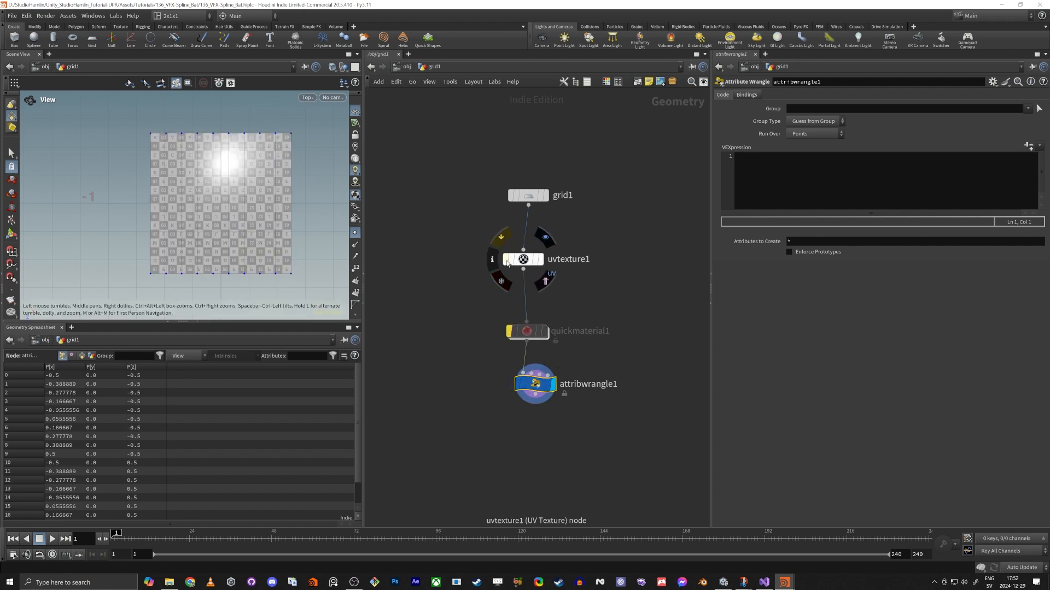
pyautogui.click(506, 260)
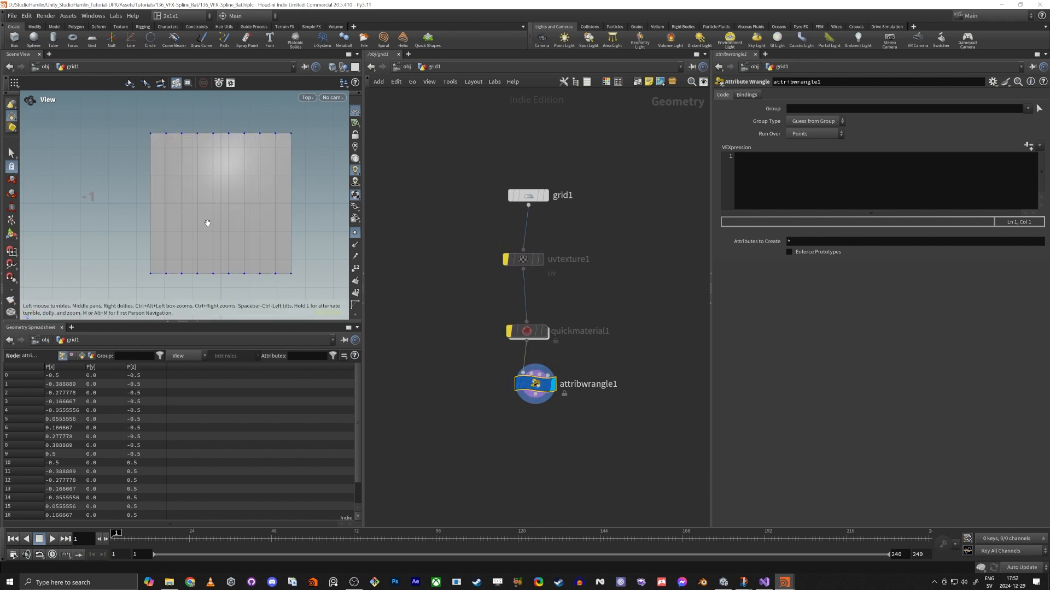
pyautogui.moveTo(208, 223); pyautogui.dragTo(216, 197)
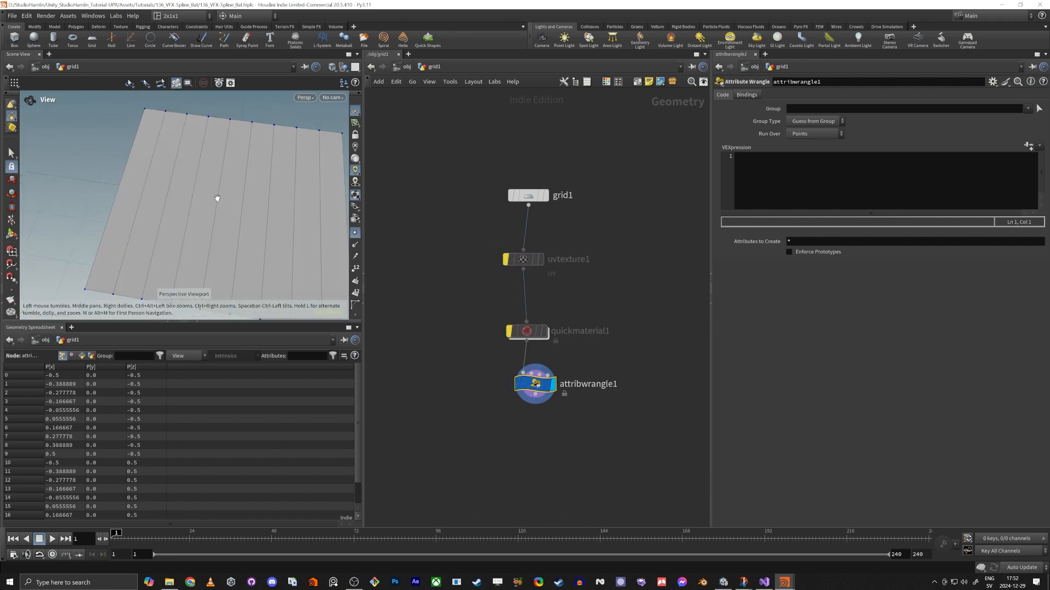
# Declare a float fadeStart in the Attribute Wrangle's VEX code that reads a channel named "Fade_Start".
pyautogui.click(744, 187)
pyautogui.write('float ')
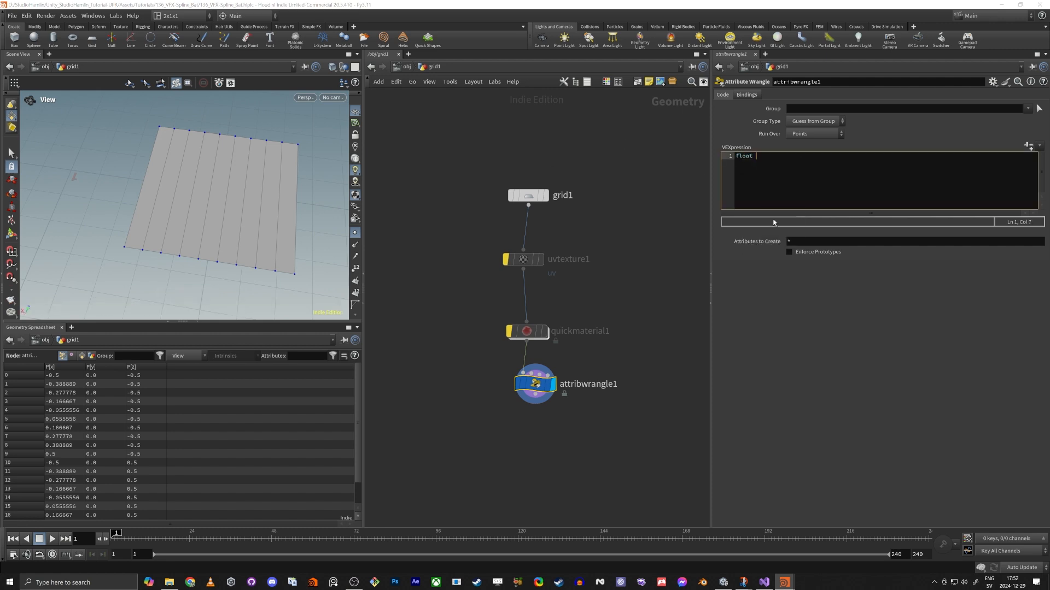
pyautogui.write('fadeStart = ch("");')
pyautogui.press('Left')
pyautogui.press('Left')
pyautogui.press('Left')
pyautogui.write('Fade_Start')
pyautogui.press('End')
pyautogui.press('Return')
# Declare a float fadeStop on the second code line, read with chf("Fade_Stop").
pyautogui.write('float fade')
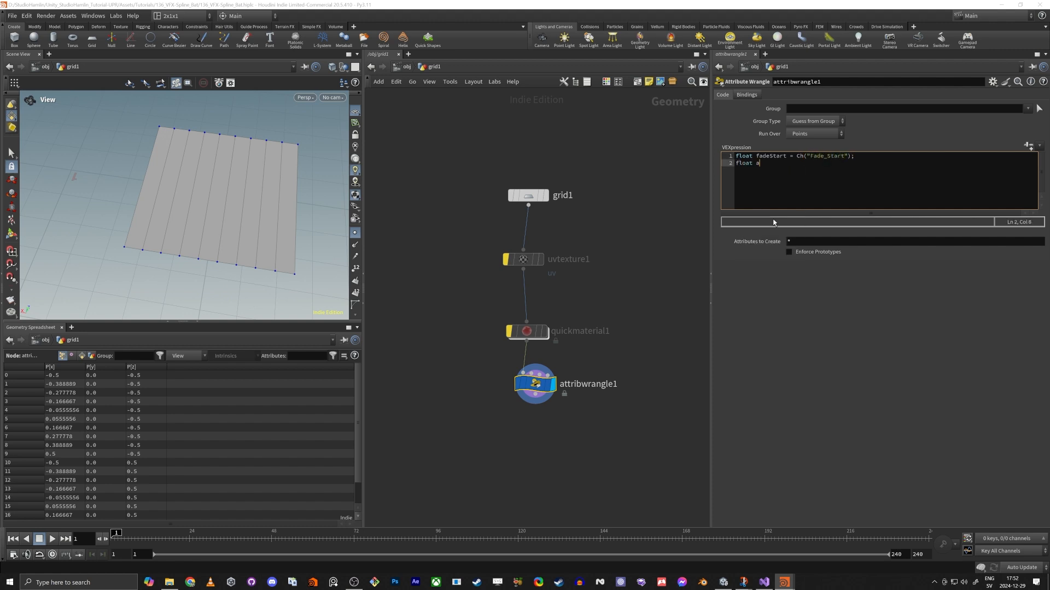
pyautogui.write('Stop = ch')
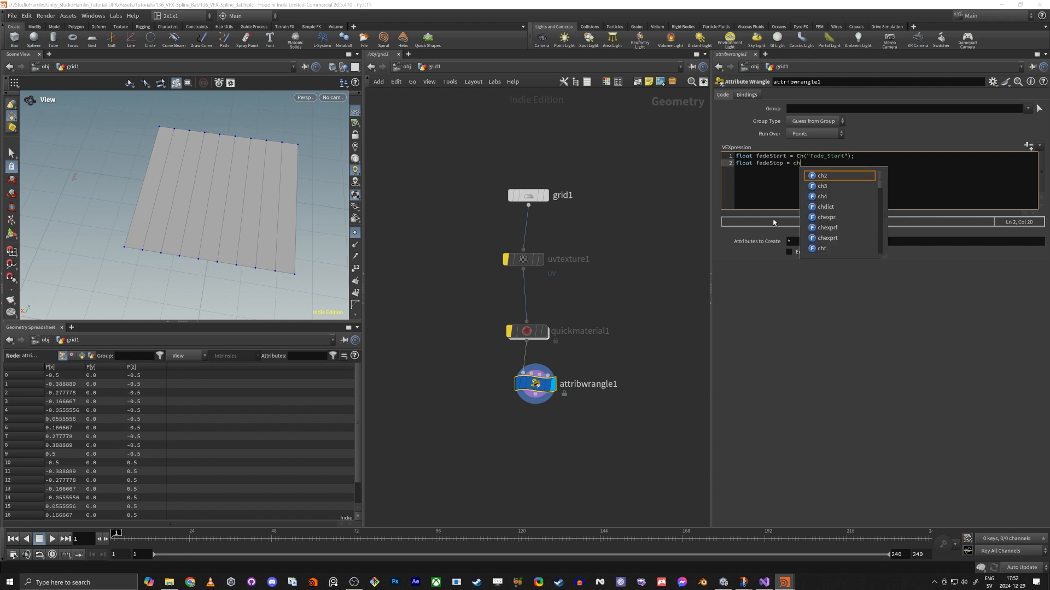
pyautogui.write('f("");')
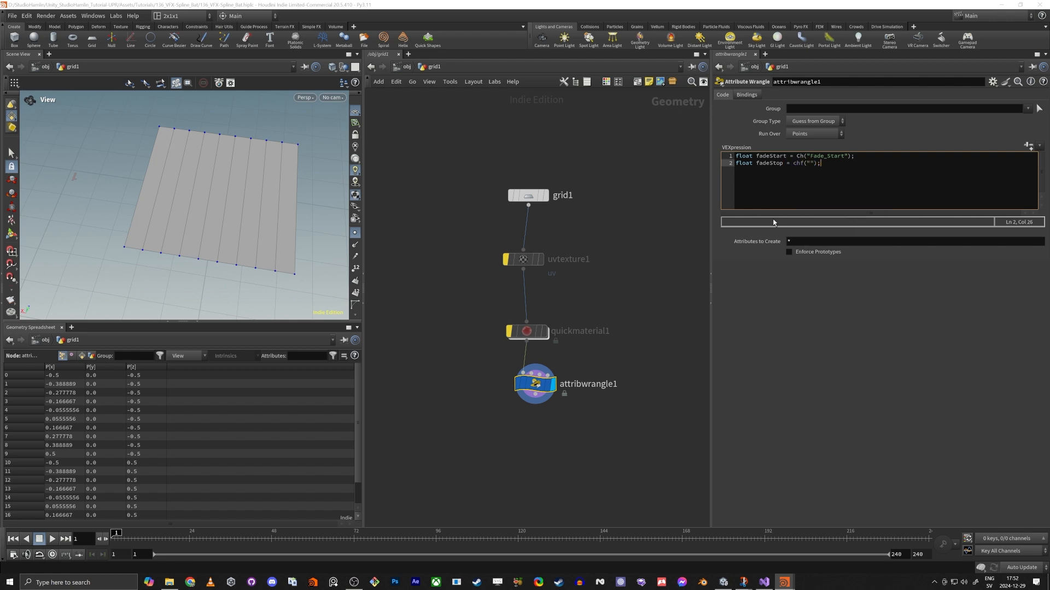
pyautogui.write('Fade_Stop')
# Correct the channel function in the fadeStart line to chf.
pyautogui.press('Up')
pyautogui.press('Left')
pyautogui.press('Left')
pyautogui.press('Left')
pyautogui.press('Left')
pyautogui.press('Left')
pyautogui.press('Left')
pyautogui.press('Left')
pyautogui.write('f')
pyautogui.press('Down')
pyautogui.press('End')
# After an empty line, add float val = fit(@P.x,fadeStart,fadeStop,0,1); to remap the X position.
pyautogui.press('Return')
pyautogui.press('Return')
pyautogui.write('float val = fit(')
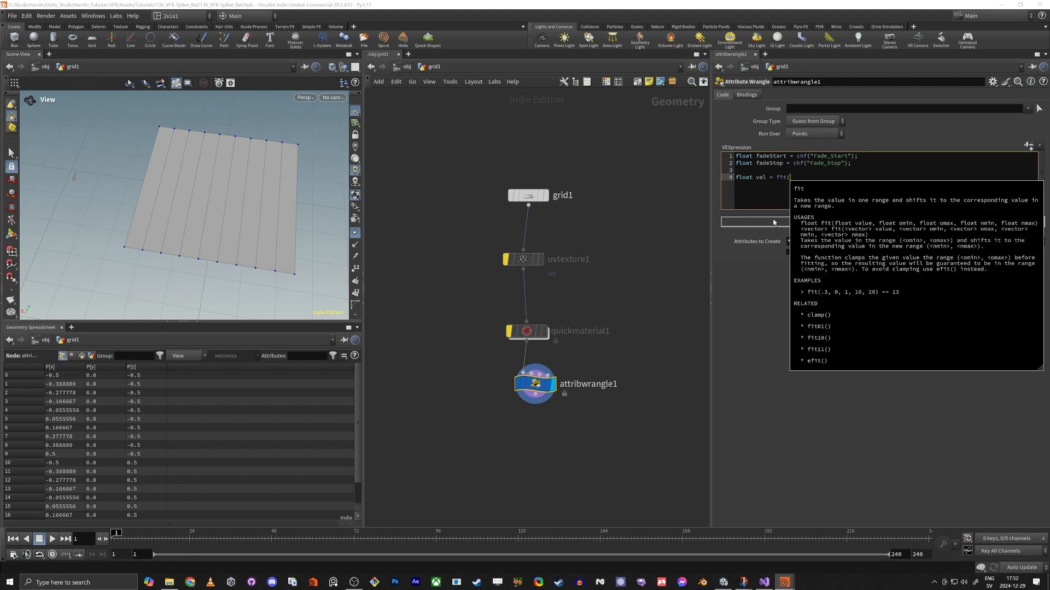
pyautogui.write('@P.x')
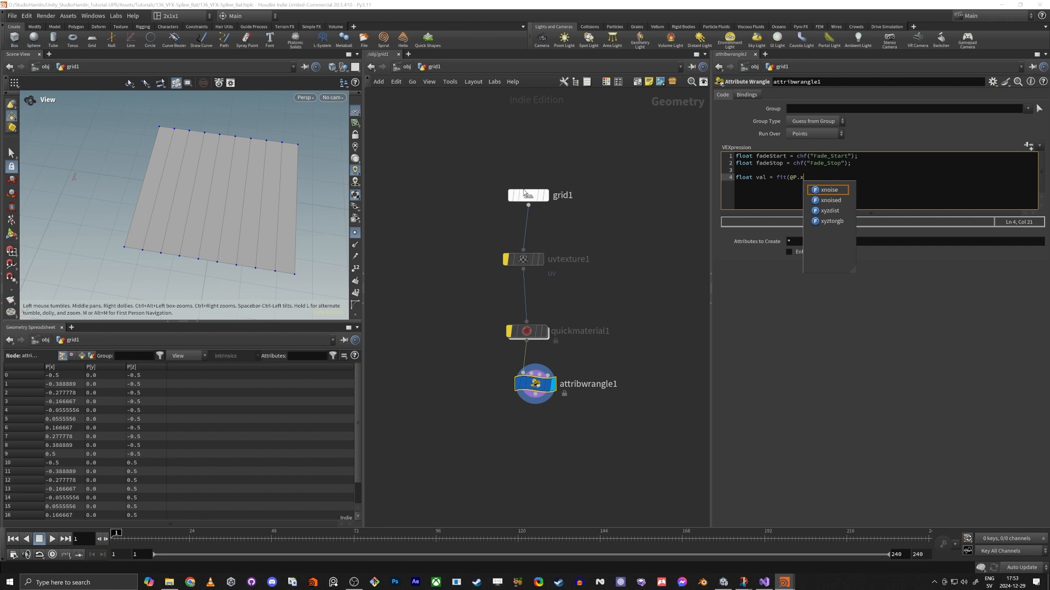
pyautogui.click(808, 178)
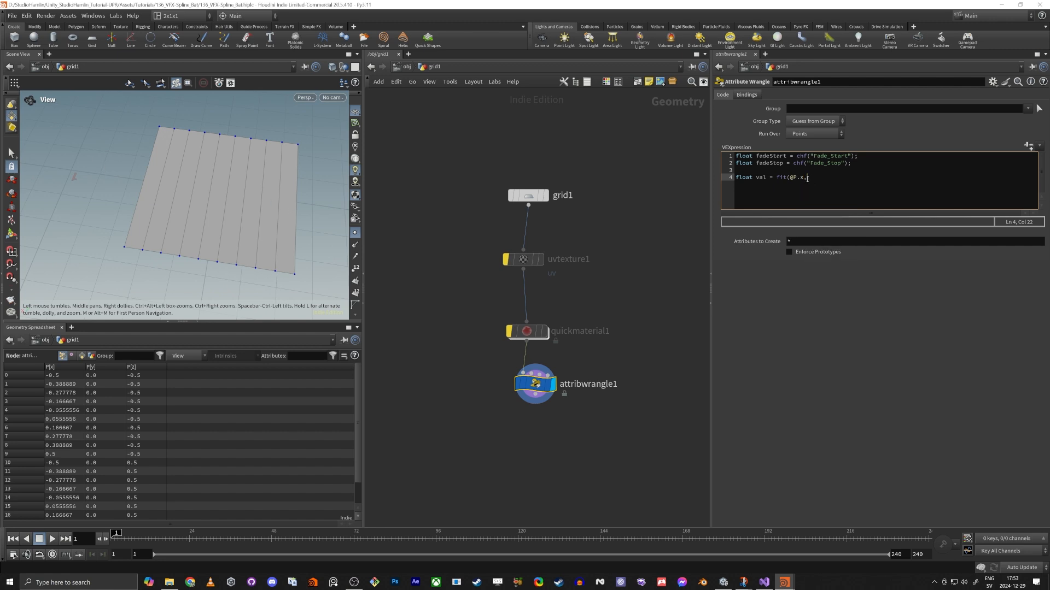
pyautogui.write(',fadeStart,fasde')
pyautogui.press('BackSpace')
pyautogui.press('BackSpace')
pyautogui.write('deStop,0,1);')
pyautogui.press('Return')
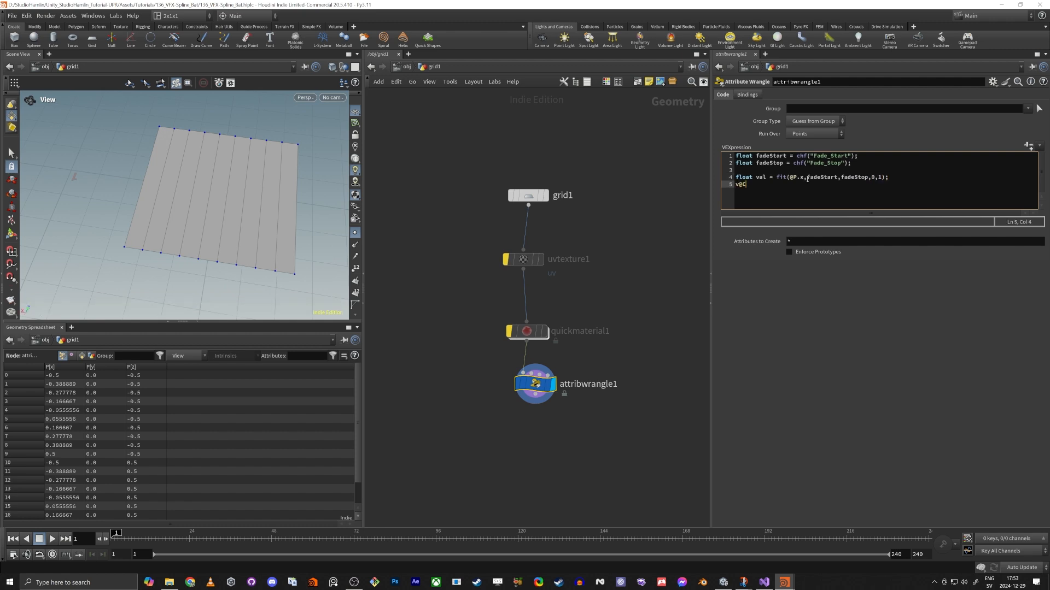
# Write the value into the blue point color with v@Cd = set(0,0,val); and apply the code.
pyautogui.write('v@Cd = set')
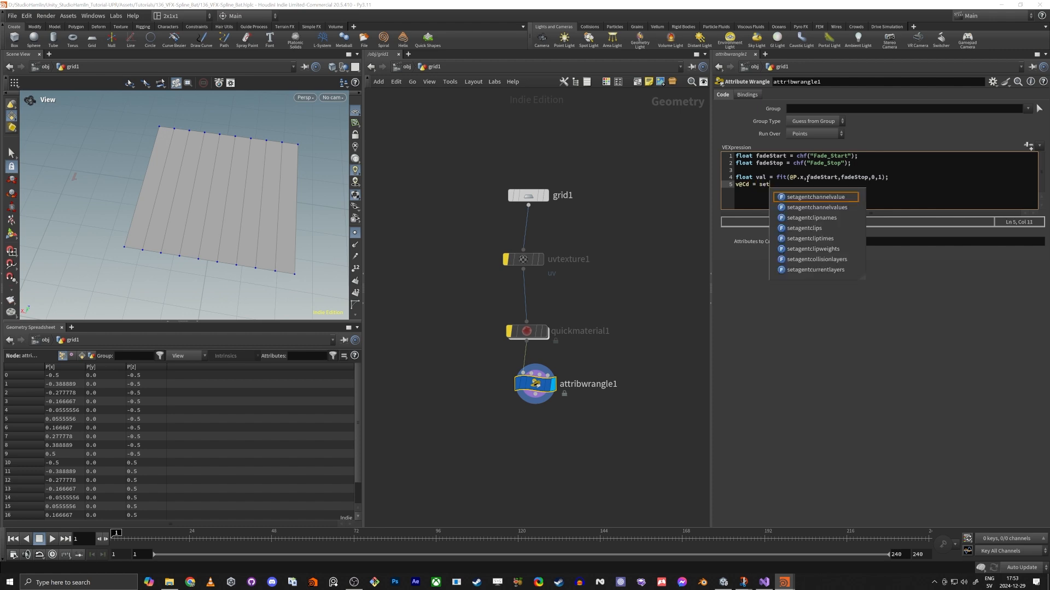
pyautogui.write('(0,0,')
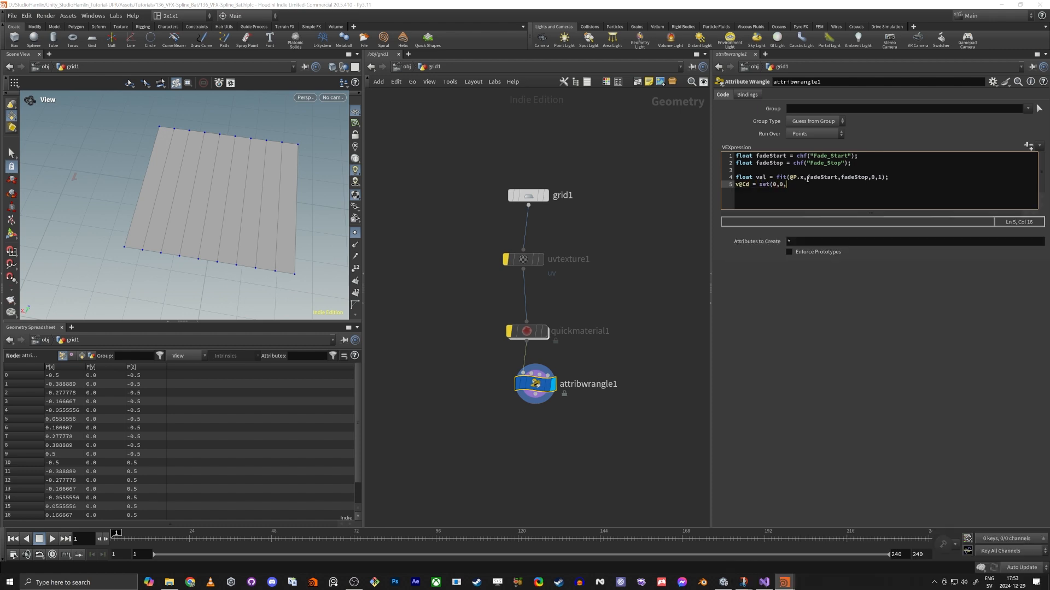
pyautogui.write('cal')
pyautogui.write('v')
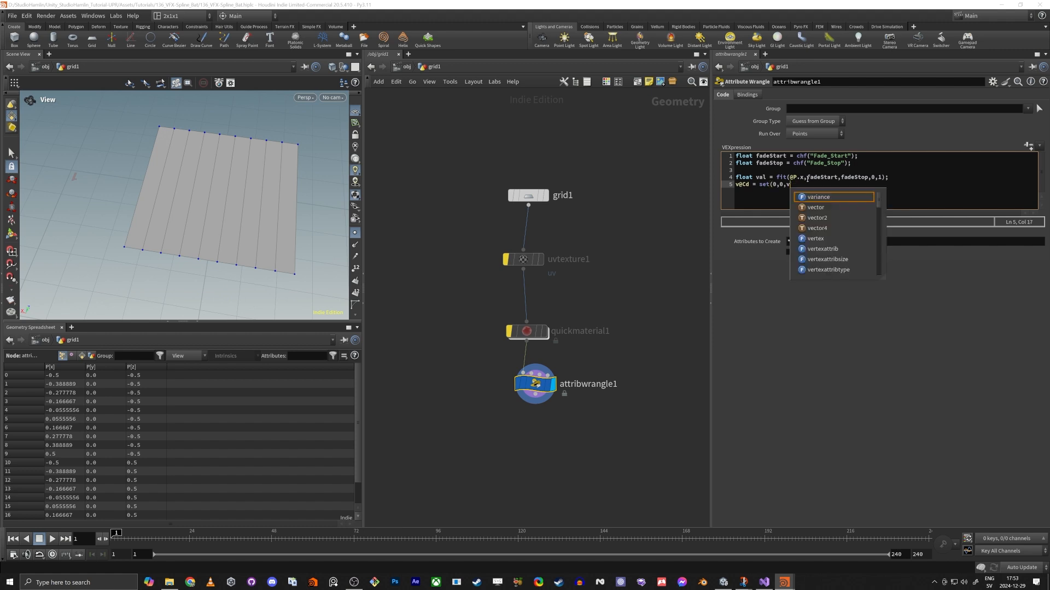
pyautogui.write('al);')
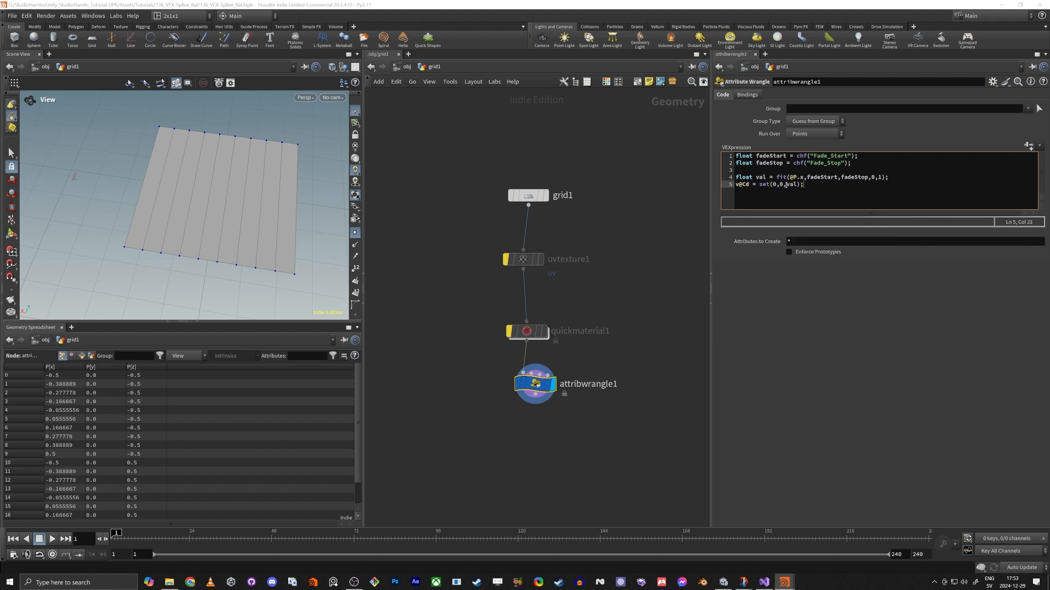
pyautogui.click(749, 186)
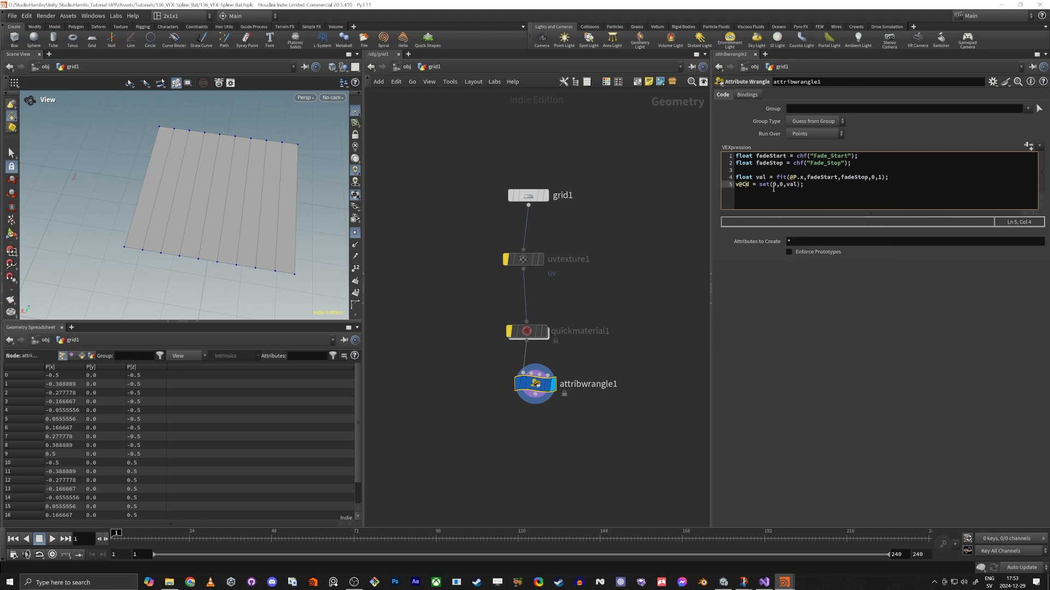
pyautogui.click(773, 186)
pyautogui.hotkey('ctrl', 'Return')
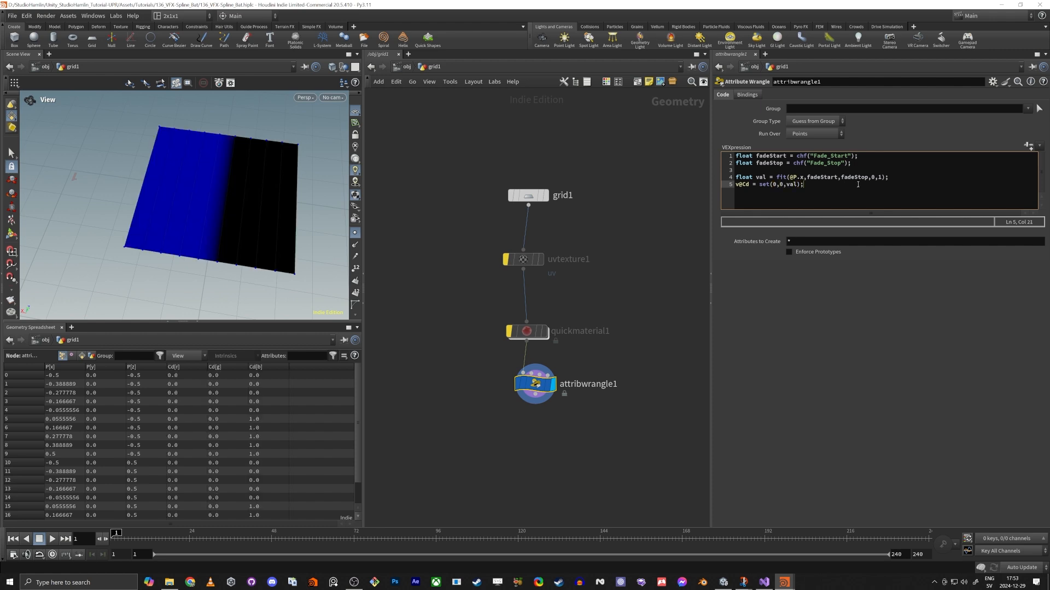
# Create the Fade Start and Fade Stop parameters from the code and set Fade Stop to 1.
pyautogui.click(1029, 147)
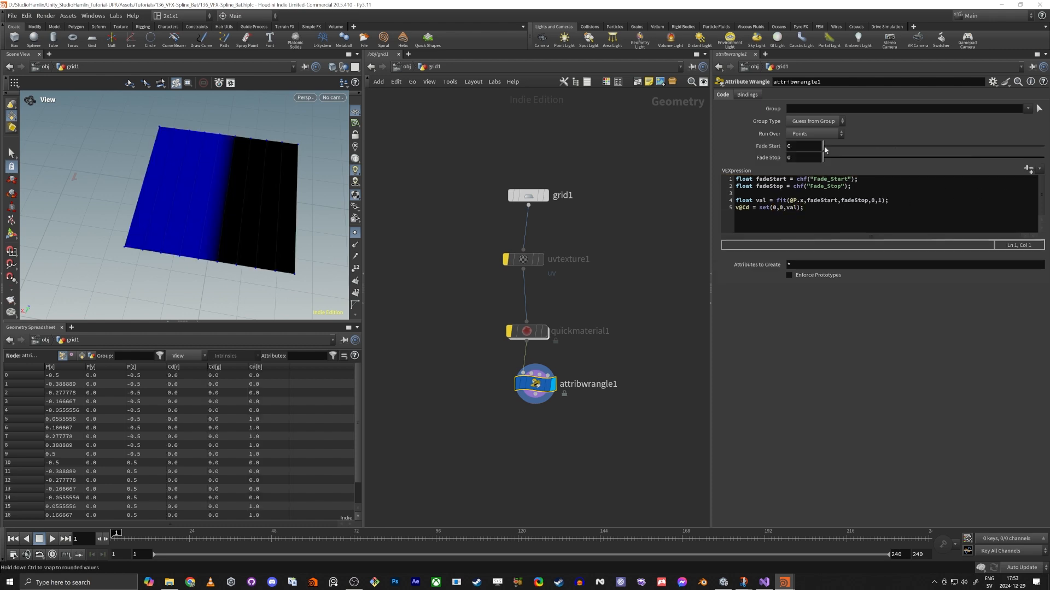
pyautogui.moveTo(854, 148); pyautogui.dragTo(1044, 150)
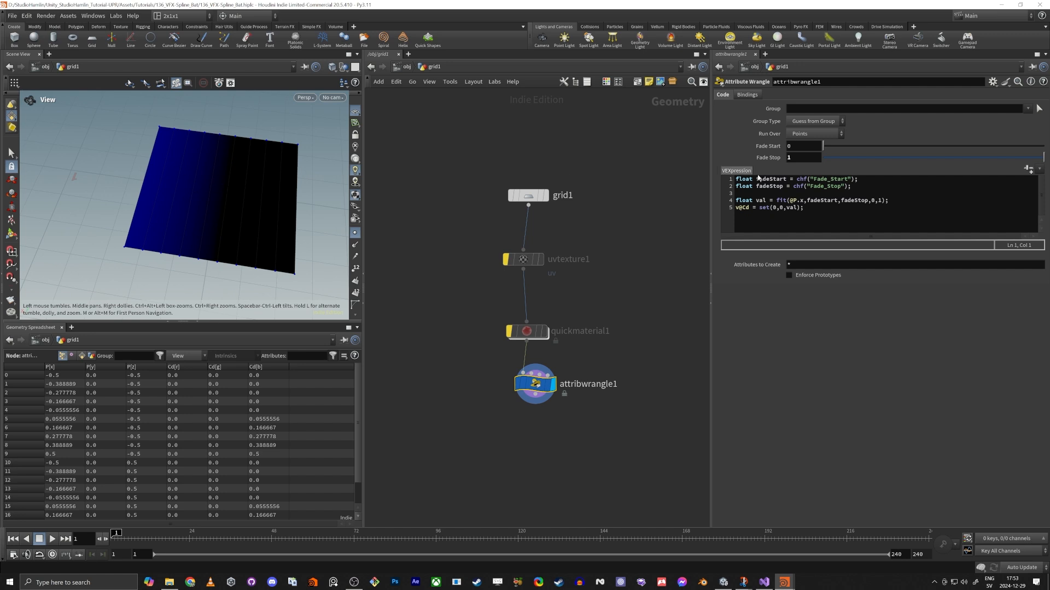
pyautogui.moveTo(823, 146)
pyautogui.mouseDown()
pyautogui.moveTo(889, 148)
pyautogui.moveTo(817, 160)
pyautogui.mouseUp()
# Wrap @P.x in abs() inside the fit function so the fade mirrors around the grid's center.
pyautogui.click(790, 201)
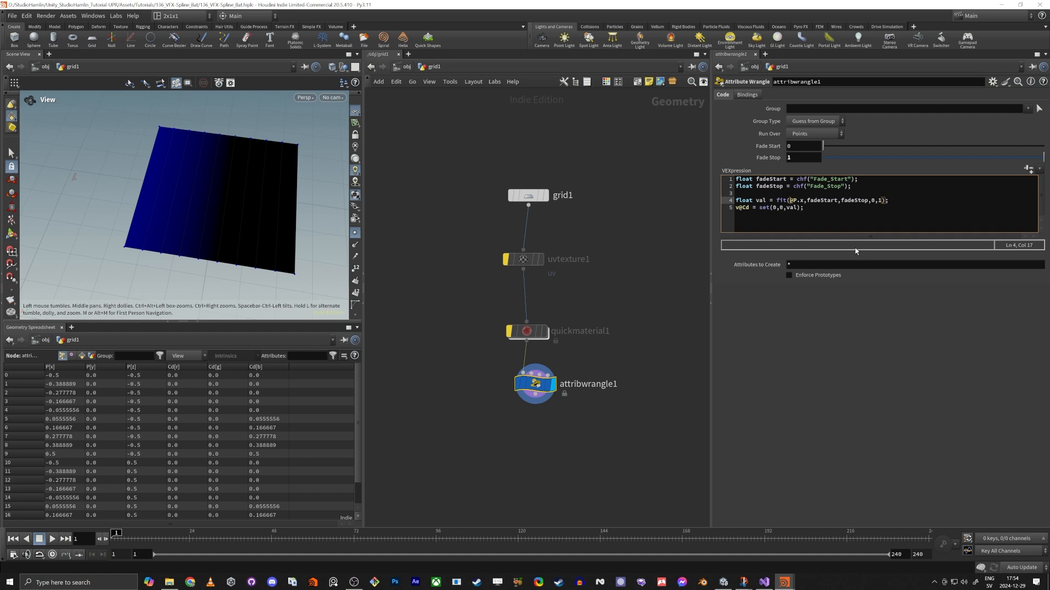
pyautogui.write('abs(')
pyautogui.press('Right')
pyautogui.press('Right')
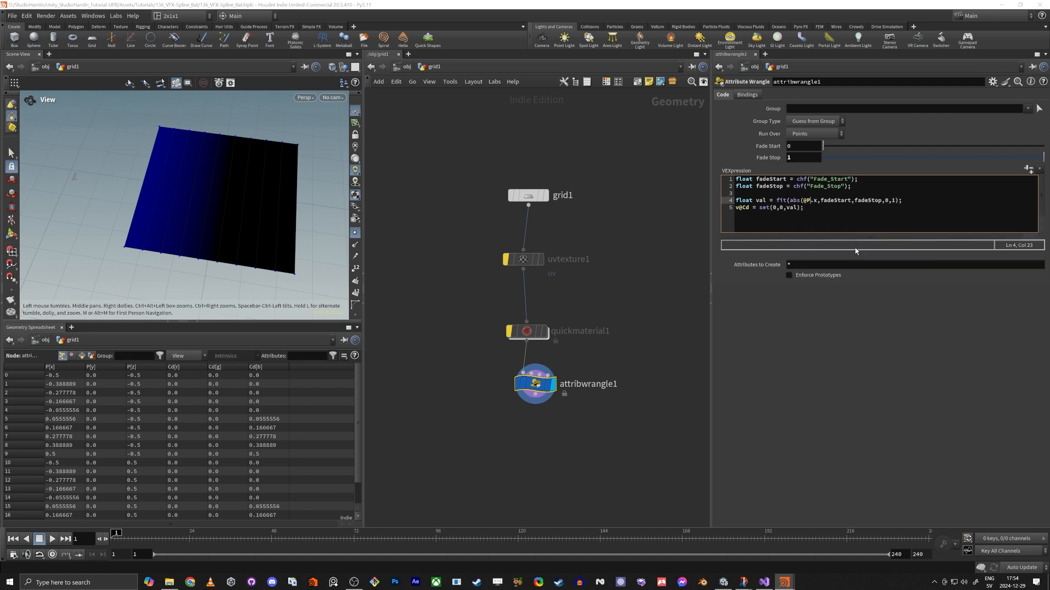
pyautogui.write(')')
pyautogui.moveTo(304, 207); pyautogui.dragTo(270, 197)
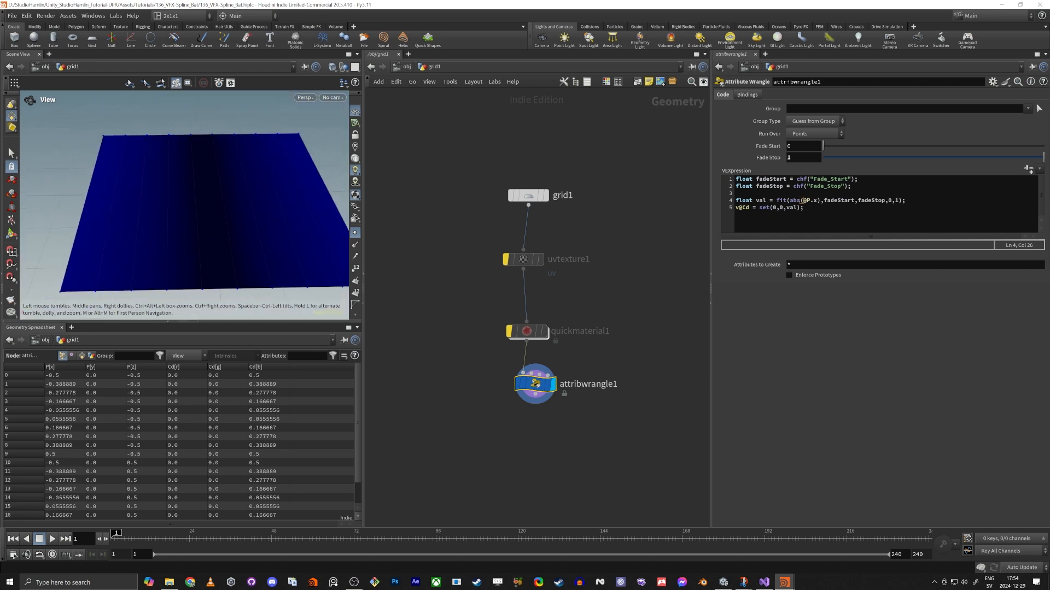
# Set Fade Start to 0.134 and Fade Stop to 0.75 on the wrangle.
pyautogui.moveTo(823, 146); pyautogui.dragTo(853, 147)
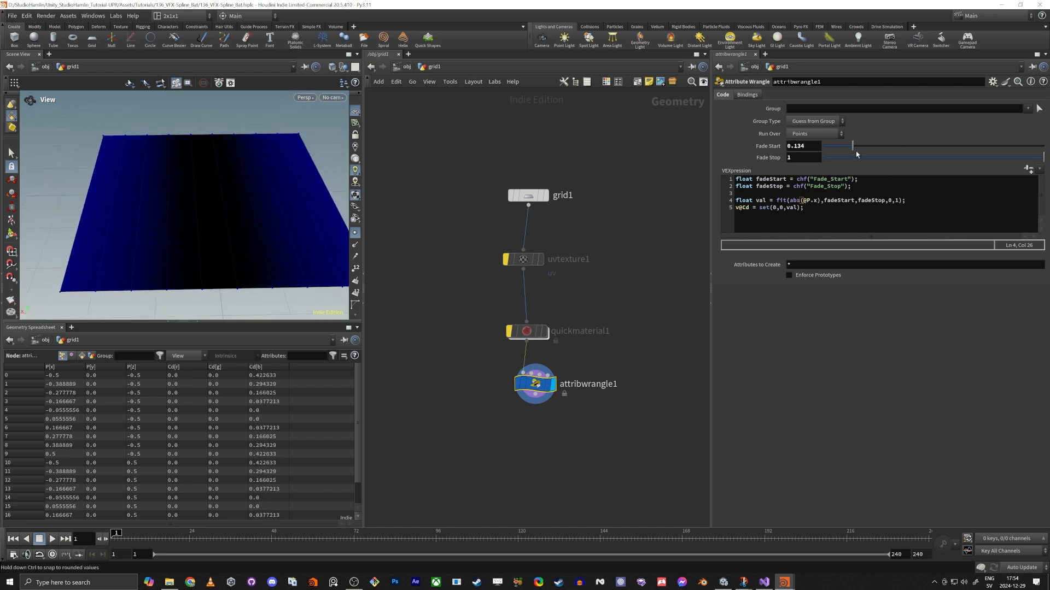
pyautogui.moveTo(1012, 158); pyautogui.dragTo(989, 157)
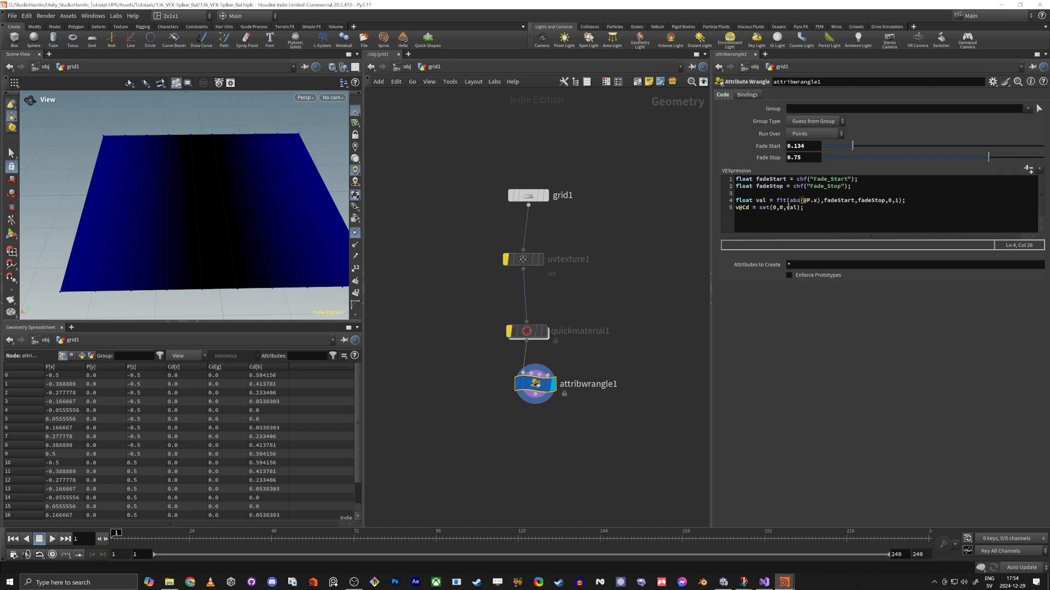
pyautogui.moveTo(257, 186)
pyautogui.mouseDown()
pyautogui.moveTo(251, 164)
pyautogui.moveTo(258, 192)
pyautogui.mouseUp()
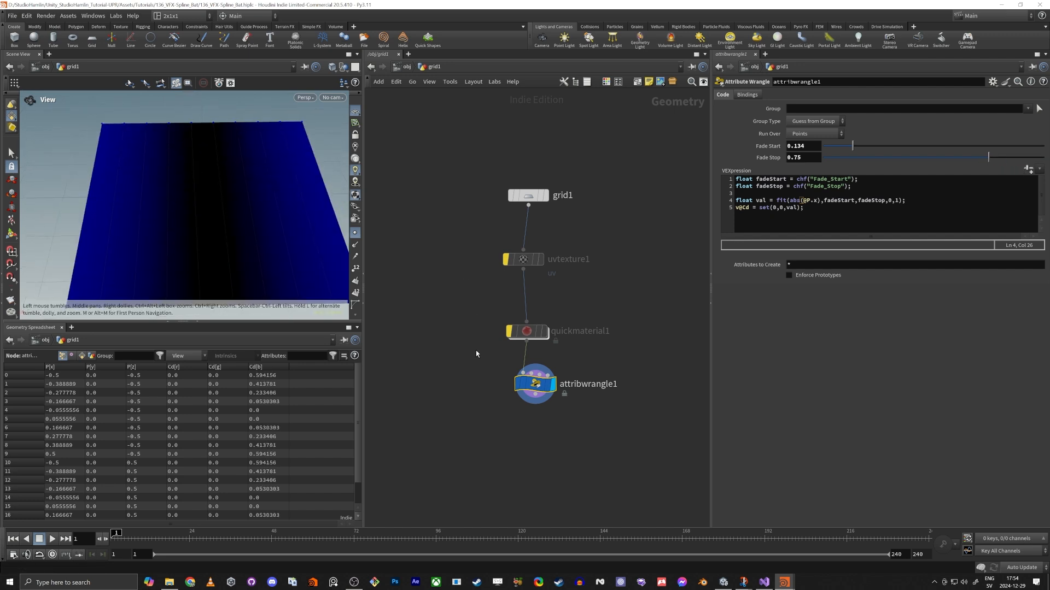
# Re-enable the Quick Material and UV Texture nodes and move the wrangle into line beneath them.
pyautogui.click(509, 332)
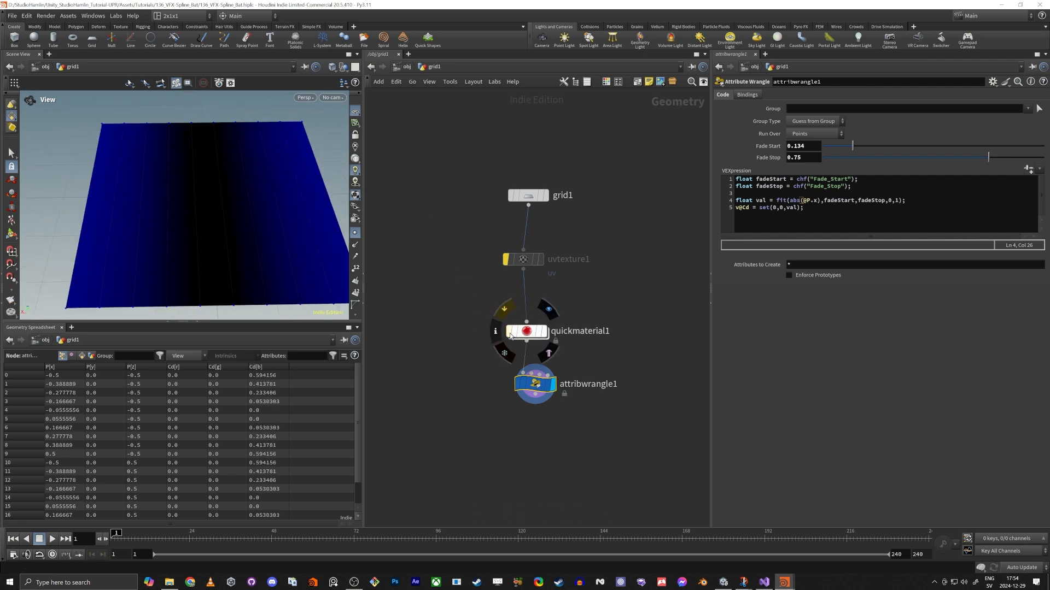
pyautogui.click(506, 261)
pyautogui.moveTo(535, 384); pyautogui.dragTo(527, 375)
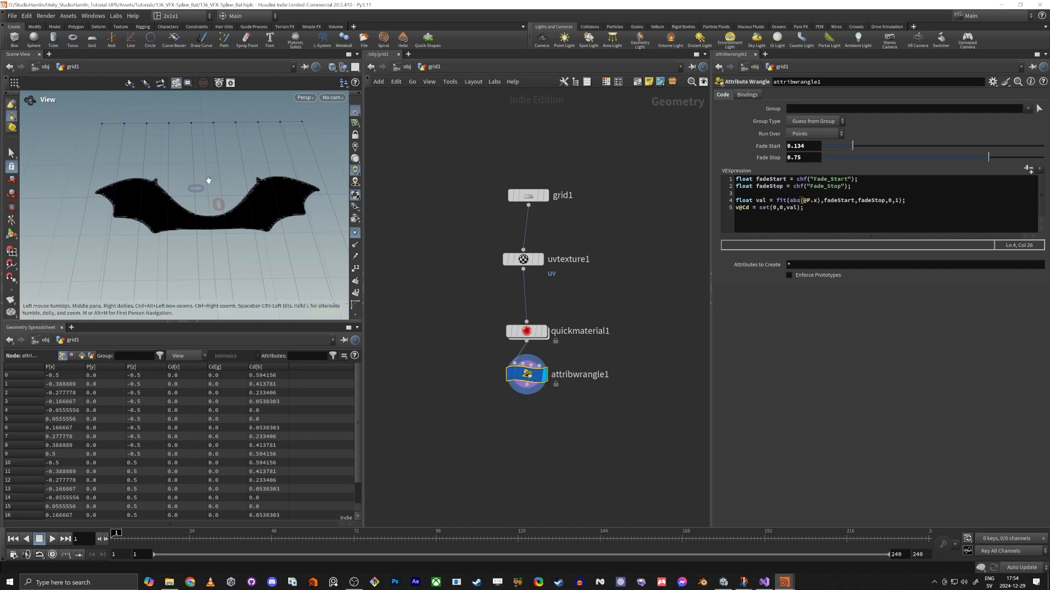
pyautogui.moveTo(208, 181); pyautogui.dragTo(204, 203)
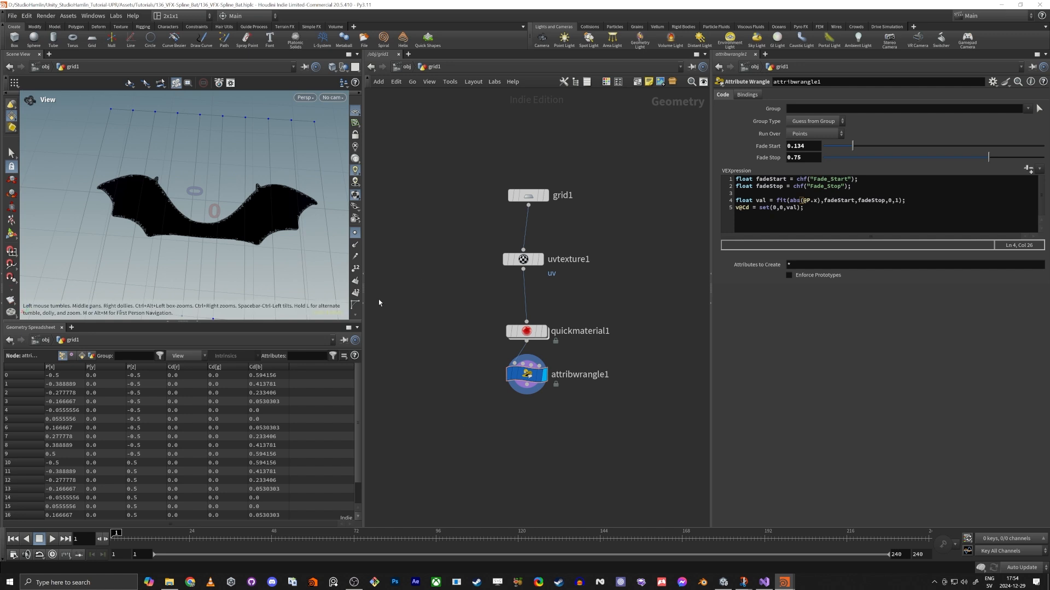
pyautogui.moveTo(253, 265); pyautogui.dragTo(234, 279)
# Add a Reverse node below the Attribute Wrangle, connected to its output.
pyautogui.moveTo(502, 393); pyautogui.dragTo(506, 375, button='middle')
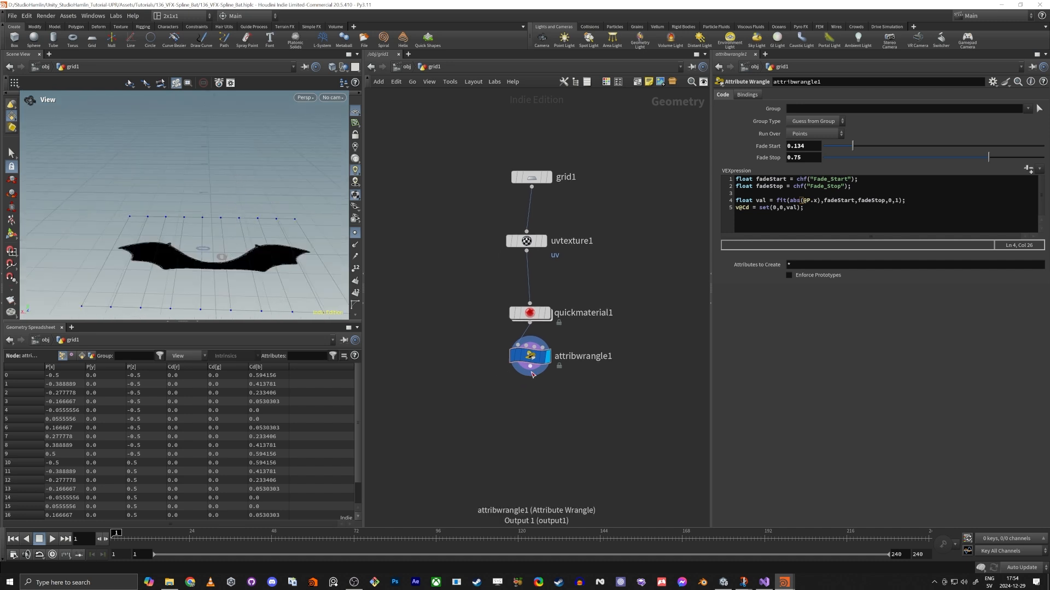
pyautogui.press('Tab')
pyautogui.write('rever')
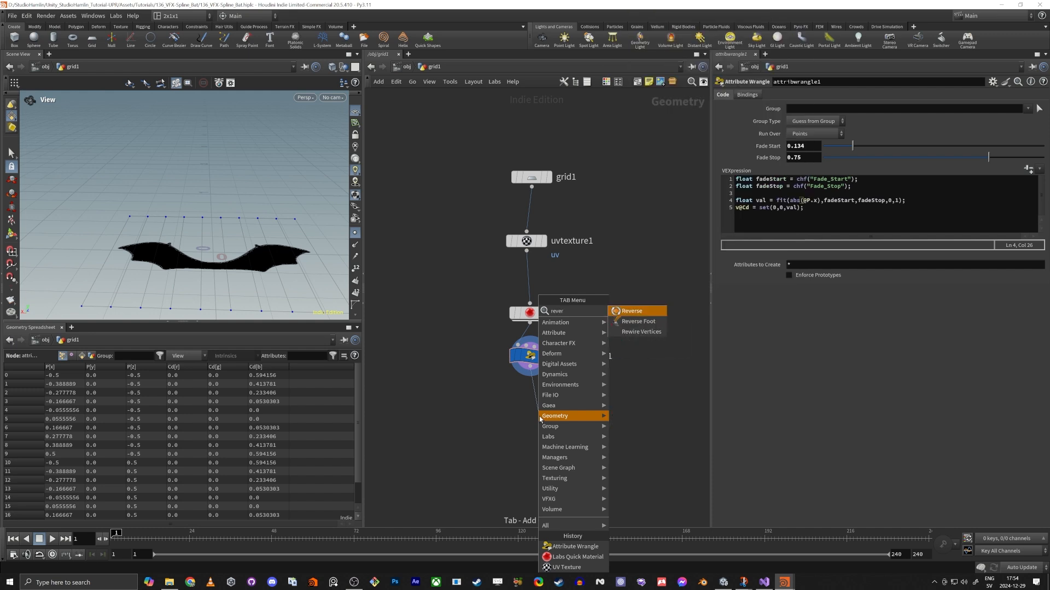
pyautogui.press('Return')
pyautogui.click(540, 415)
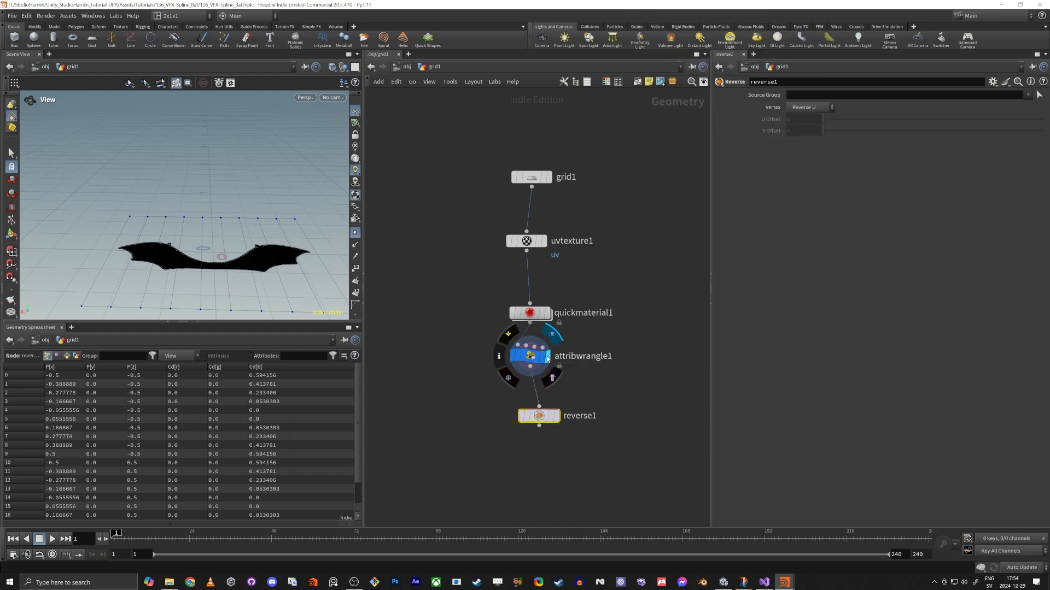
# Show the point normals, move the Reverse node aside from the wrangle, and display its result.
pyautogui.click(545, 357)
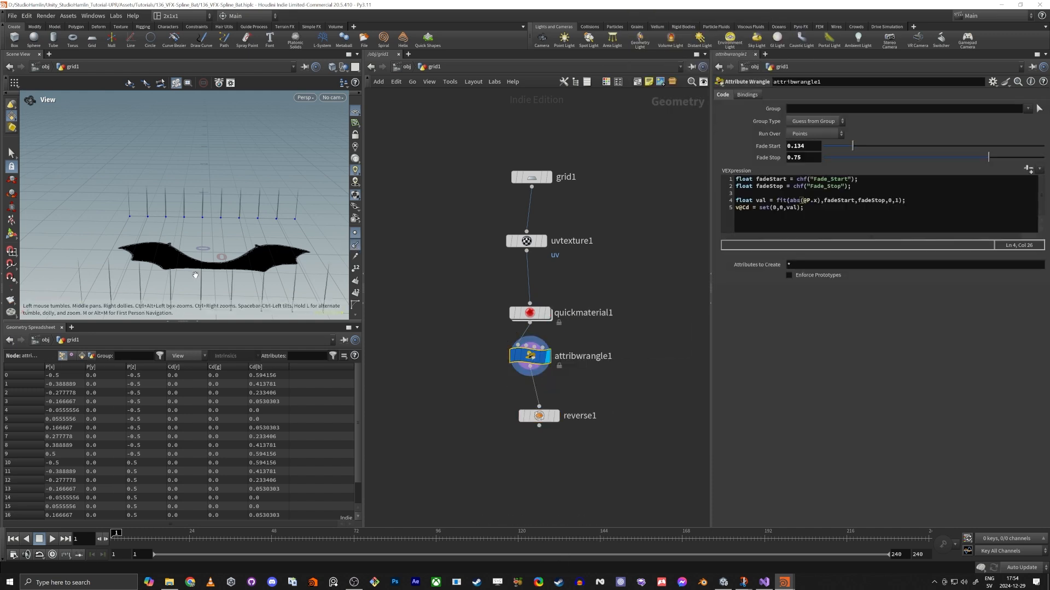
pyautogui.moveTo(195, 275); pyautogui.dragTo(203, 249)
pyautogui.moveTo(546, 411); pyautogui.dragTo(595, 409)
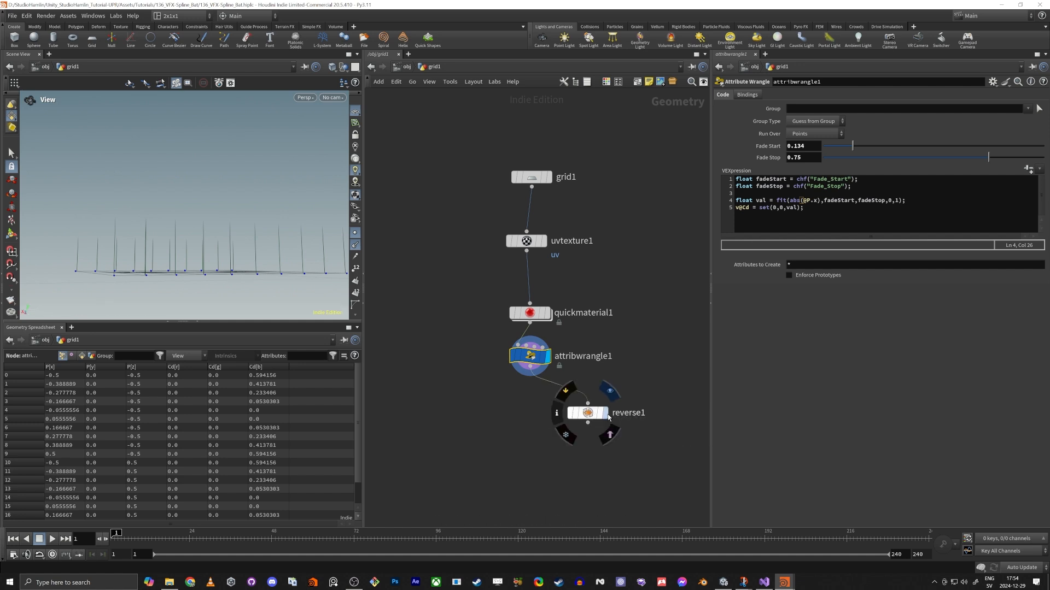
pyautogui.click(607, 412)
pyautogui.moveTo(207, 257); pyautogui.dragTo(252, 276)
# Merge the Attribute Wrangle and Reverse outputs with a Merge node placed below them and display its result.
pyautogui.moveTo(501, 459); pyautogui.dragTo(629, 354)
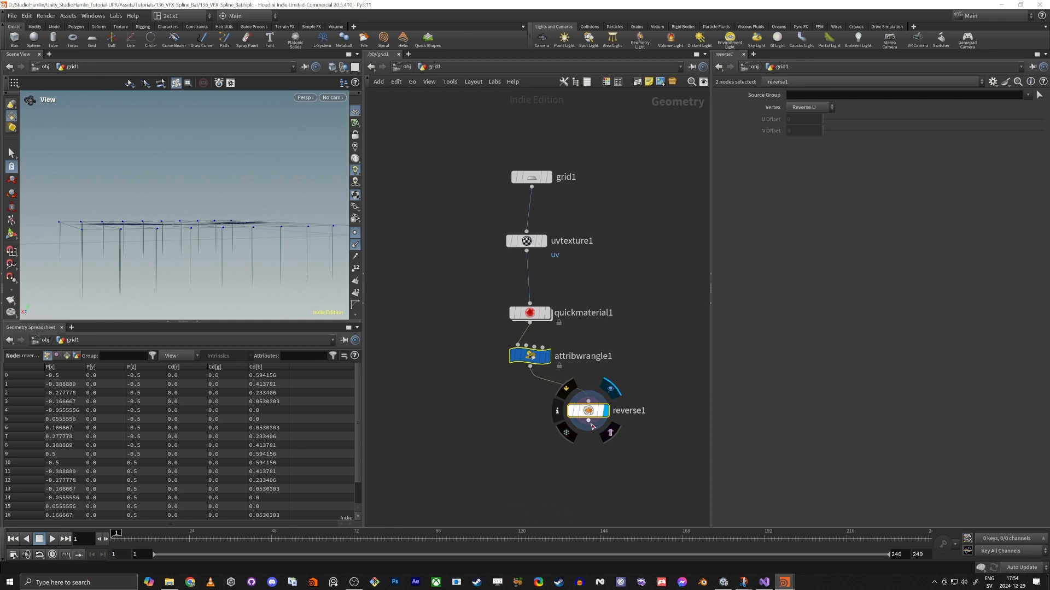
pyautogui.click(589, 420)
pyautogui.keyDown('alt'); pyautogui.click(540, 477); pyautogui.keyUp('alt')
pyautogui.press('Escape')
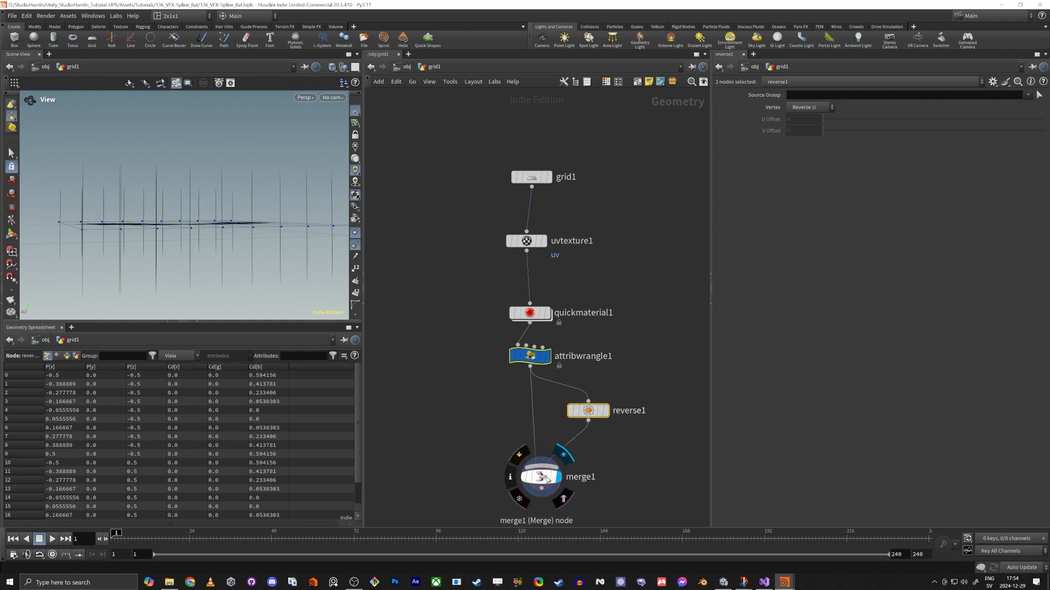
pyautogui.click(540, 480)
pyautogui.moveTo(241, 258); pyautogui.dragTo(176, 245)
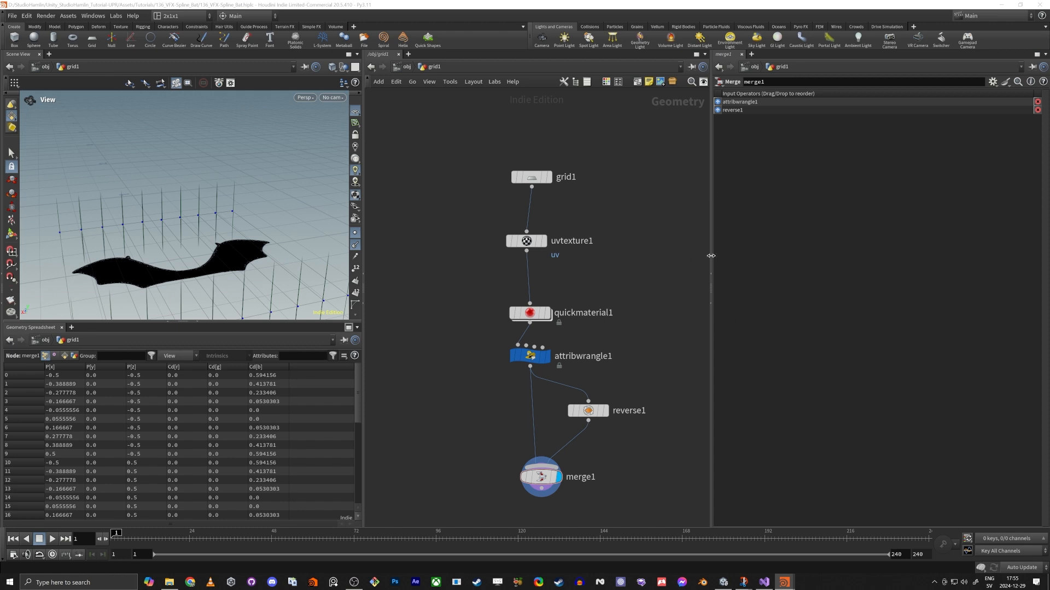
# Add a Line node beside the existing chain, display it, and show the Quick Material result as a template for reference.
pyautogui.press('Tab')
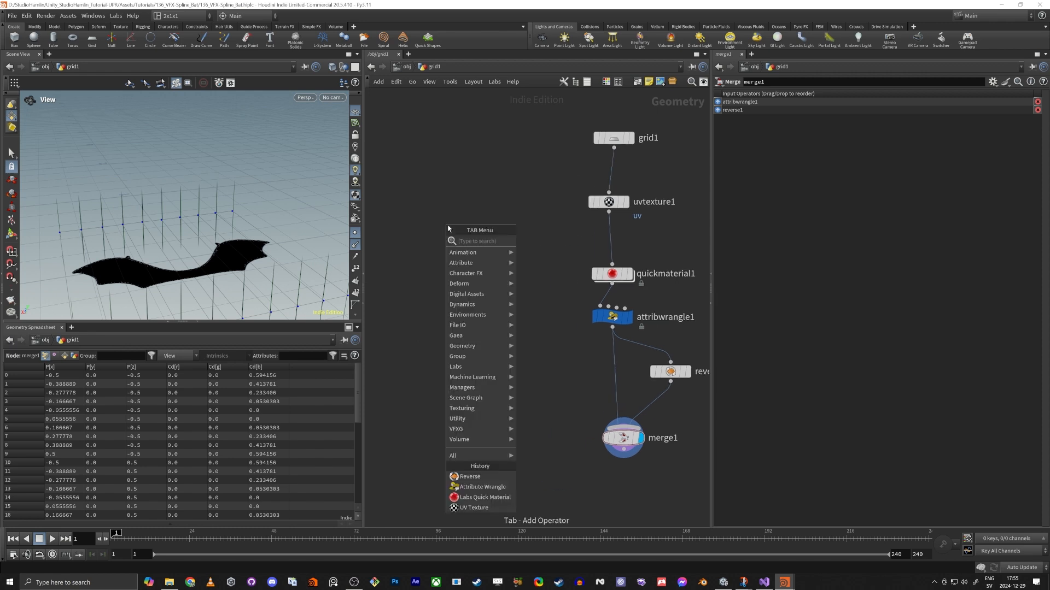
pyautogui.write('attrib')
pyautogui.press('Return')
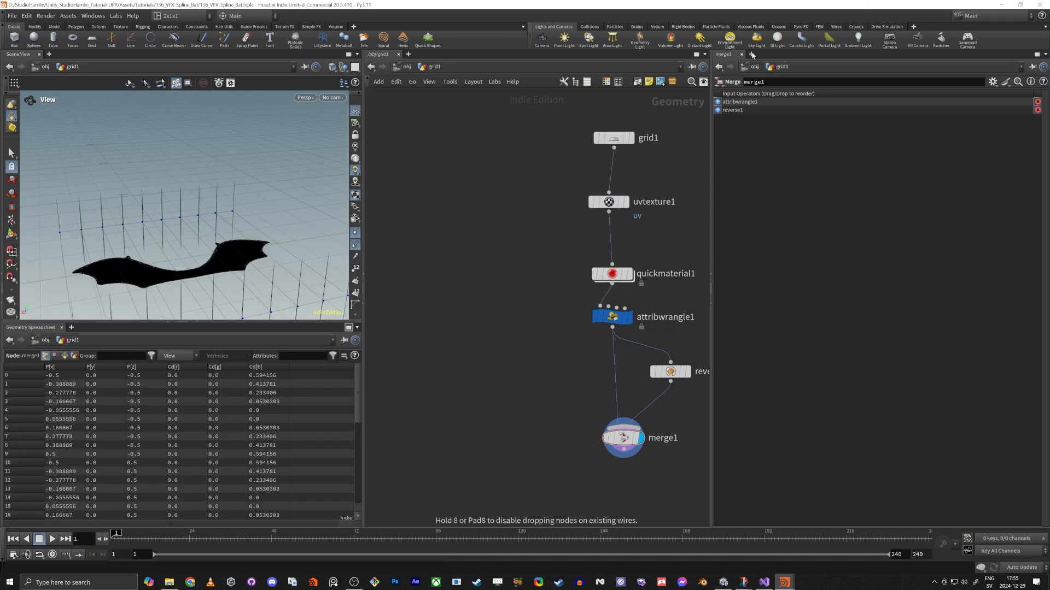
pyautogui.click(492, 287)
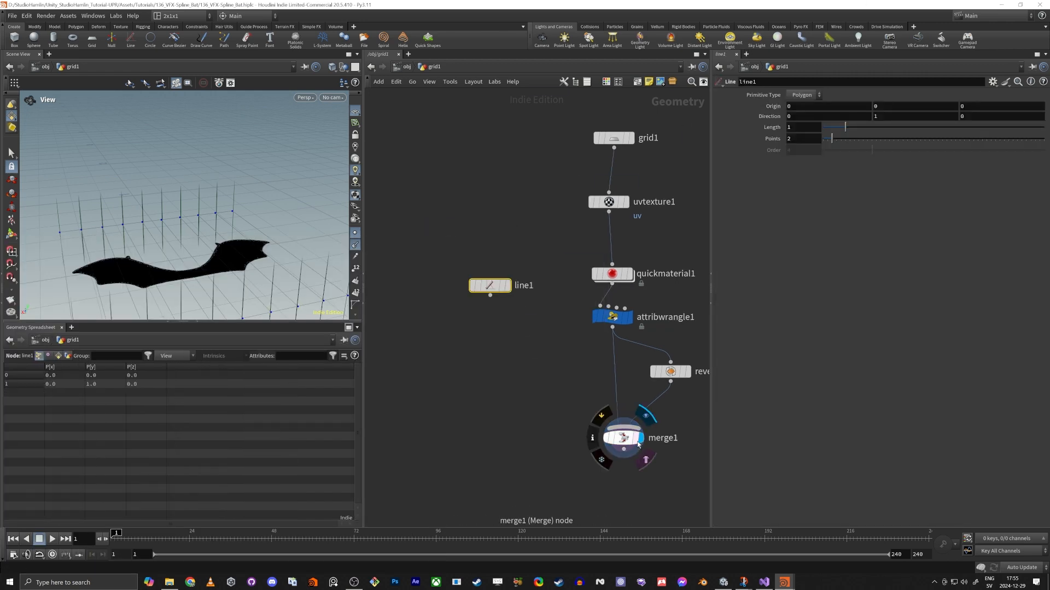
pyautogui.click(508, 286)
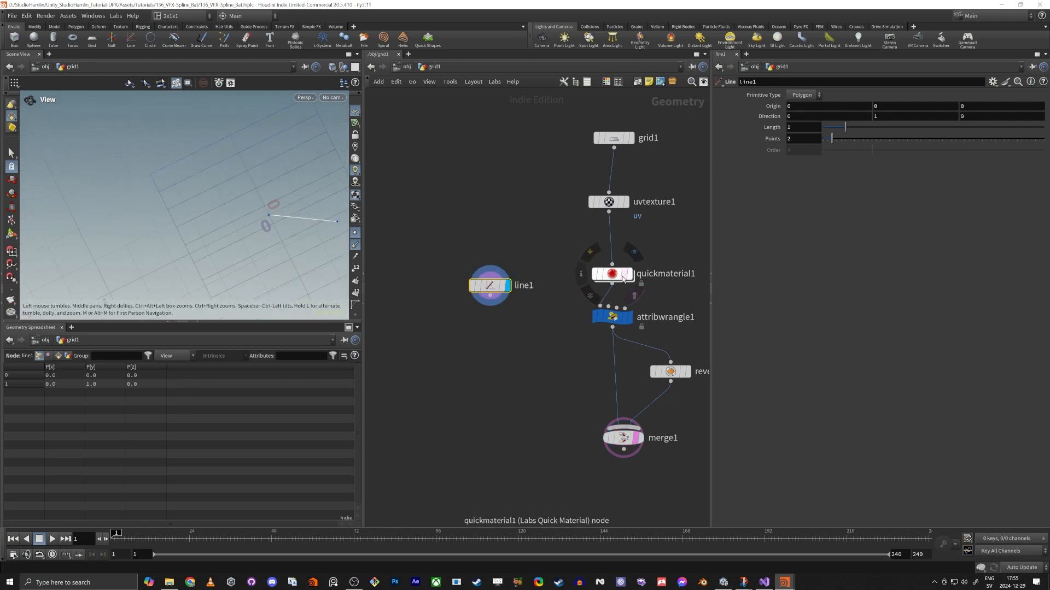
pyautogui.click(624, 273)
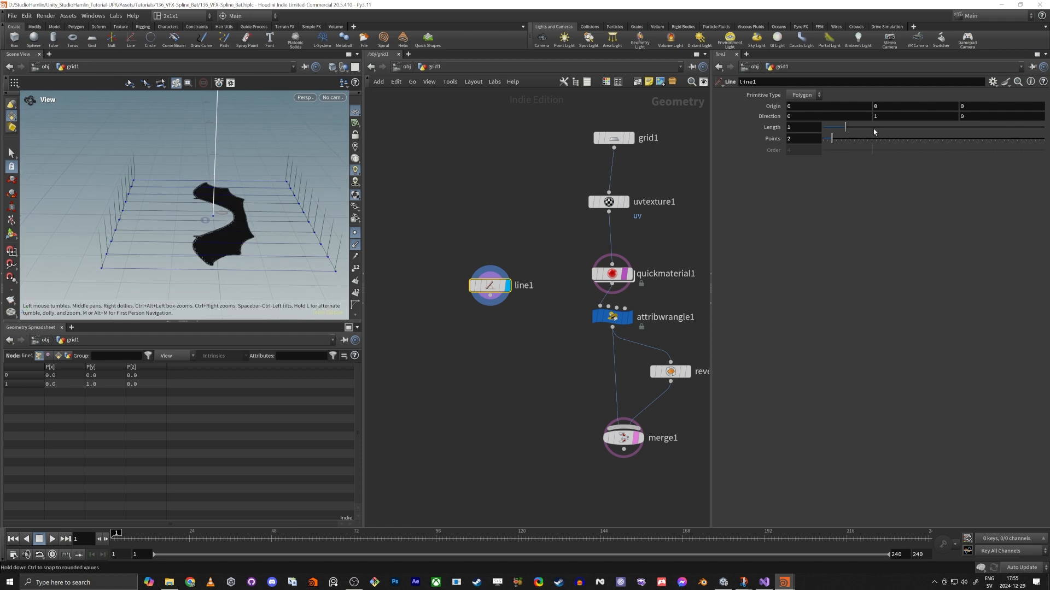
# Set the line's direction to 0, 0, 1 and reduce its length to about 0.22.
pyautogui.click(885, 116)
pyautogui.write('0')
pyautogui.press('Tab')
pyautogui.write('1')
pyautogui.click(798, 129)
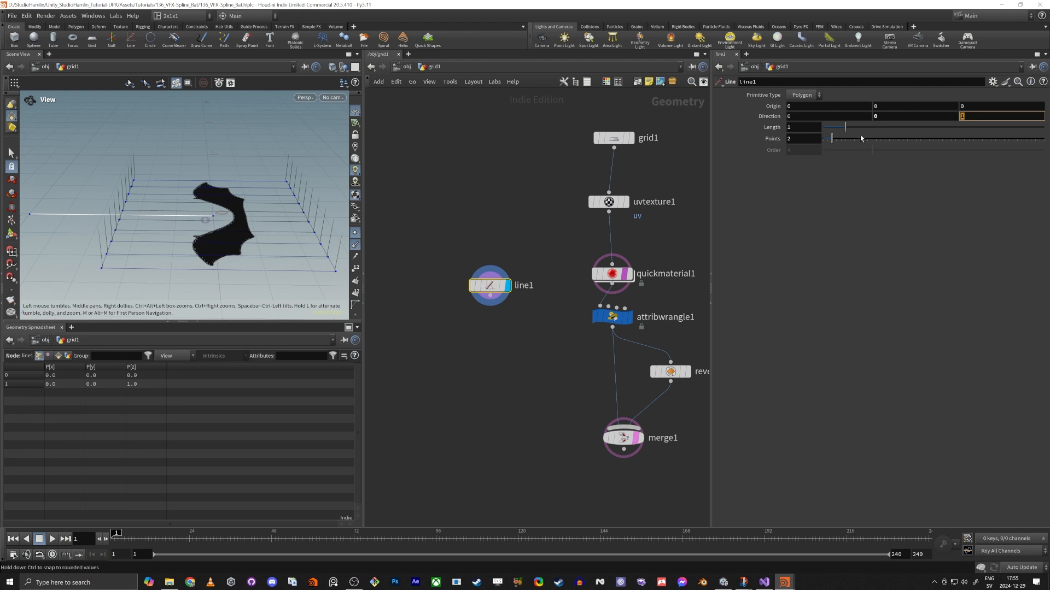
pyautogui.moveTo(845, 128); pyautogui.dragTo(832, 130)
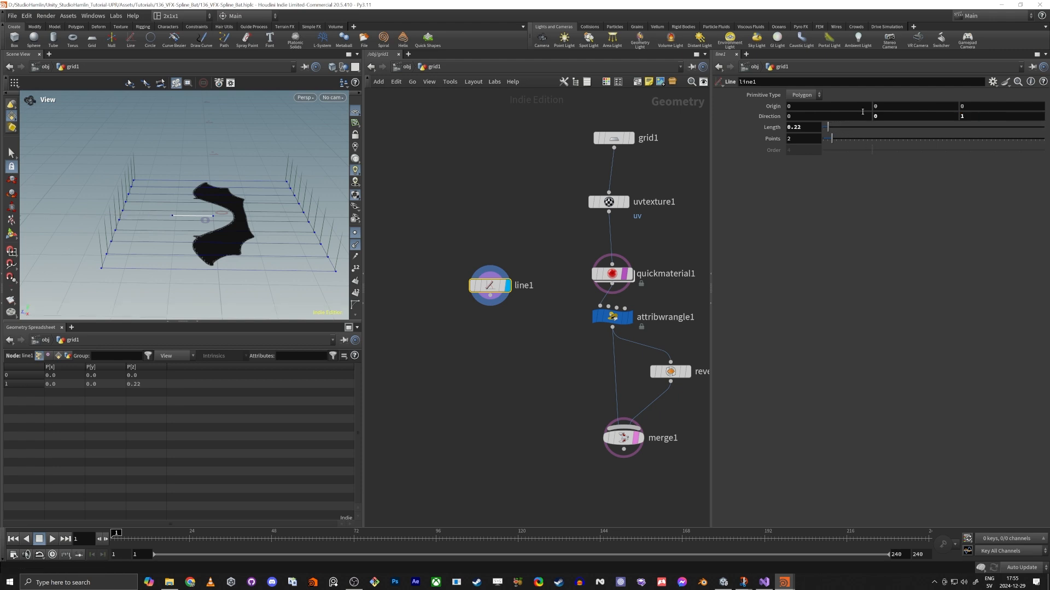
# Fit the line to the bat's body with a Z origin of -0.232, a length of 0.187 and 6 points.
pyautogui.moveTo(981, 109); pyautogui.dragTo(978, 140, button='middle')
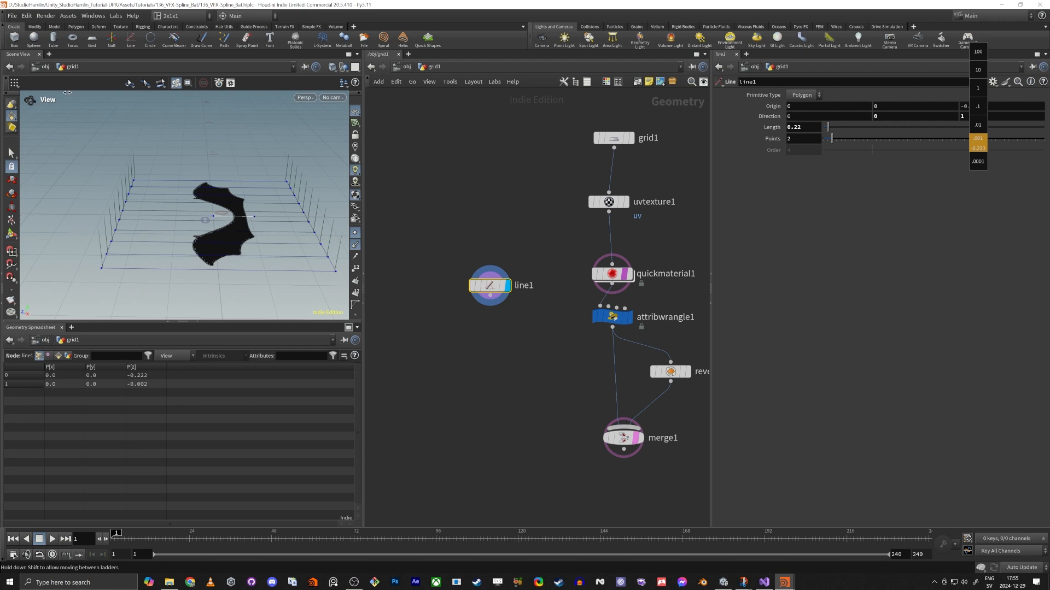
pyautogui.moveTo(979, 140); pyautogui.dragTo(984, 140, button='middle')
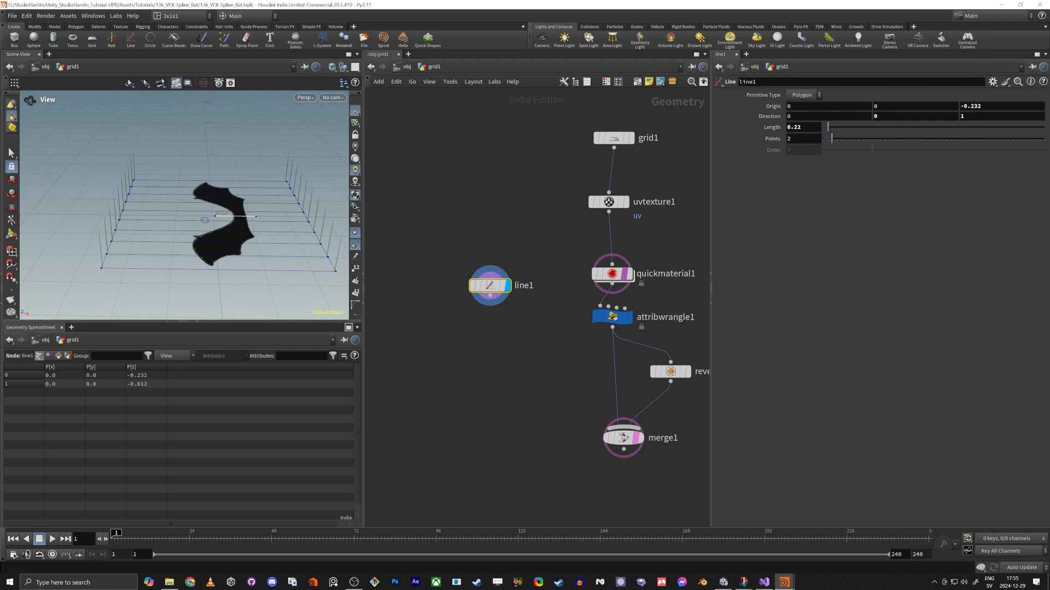
pyautogui.moveTo(803, 127); pyautogui.dragTo(782, 157, button='middle')
pyautogui.moveTo(661, 161); pyautogui.dragTo(663, 160, button='middle')
pyautogui.moveTo(831, 140); pyautogui.dragTo(853, 145)
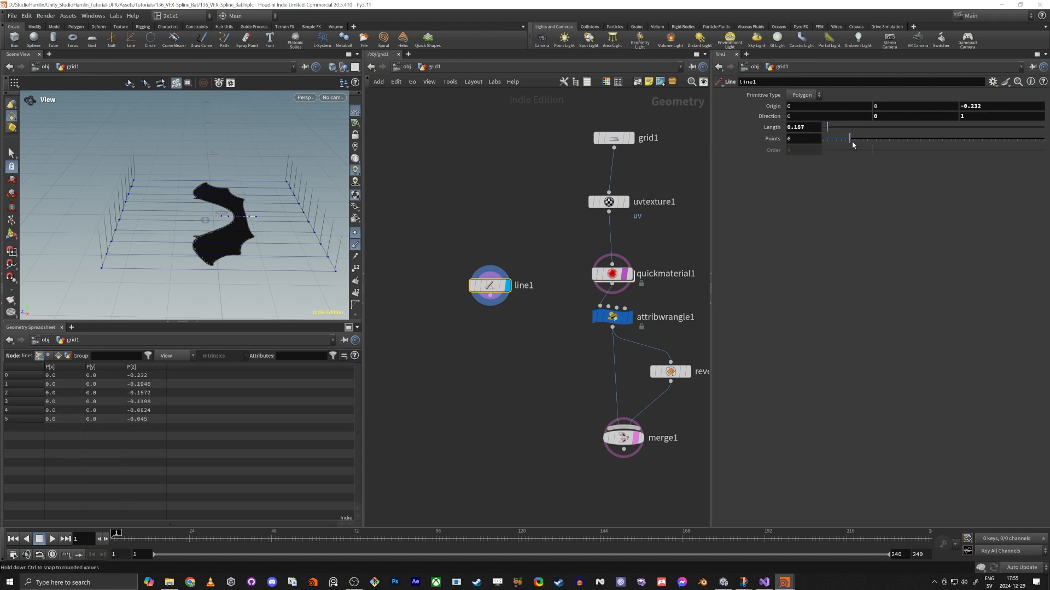
# Connect a Sweep node below the line, display it, and set its surface shape to Round Tube.
pyautogui.click(491, 296)
pyautogui.click(501, 334)
pyautogui.write('sweep')
pyautogui.press('Return')
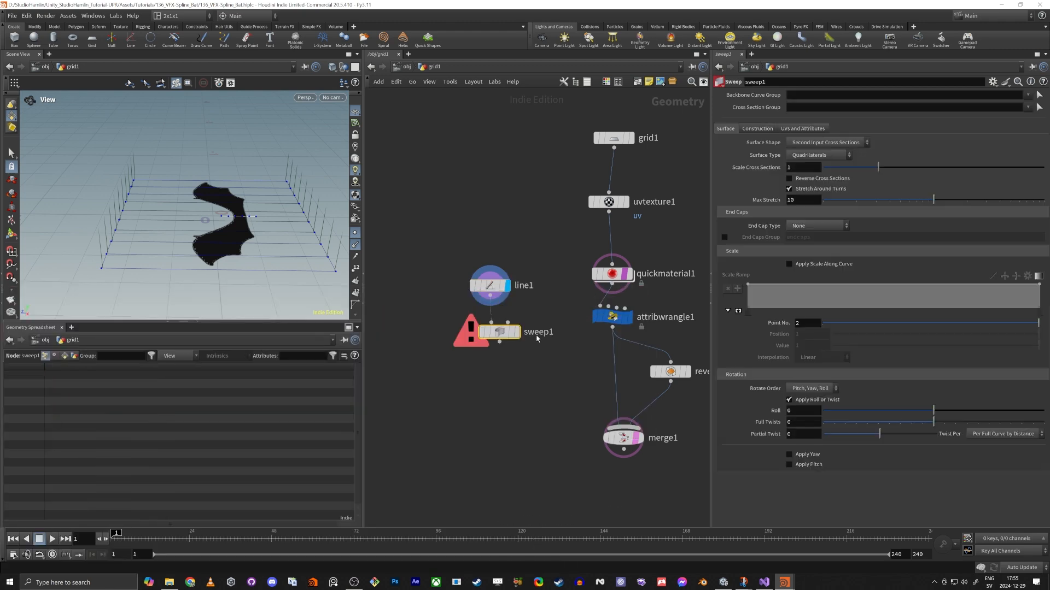
pyautogui.click(517, 331)
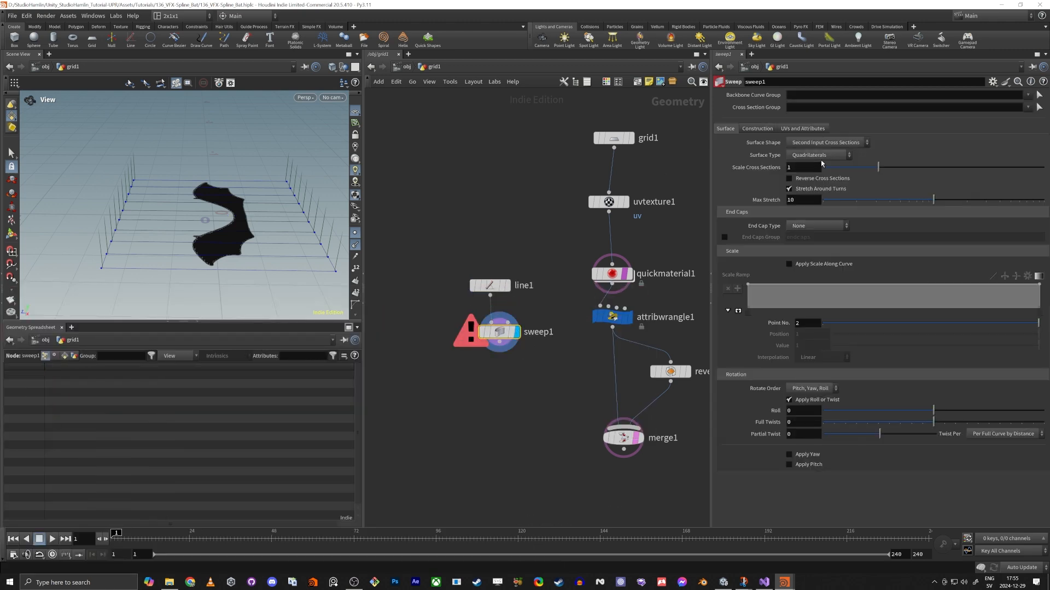
pyautogui.click(801, 144)
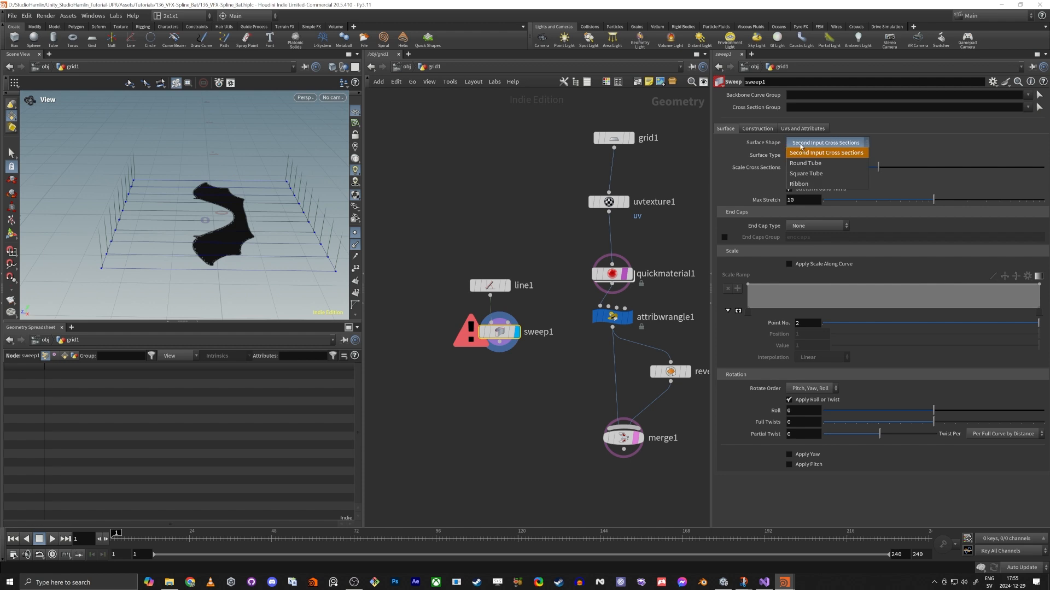
pyautogui.click(814, 164)
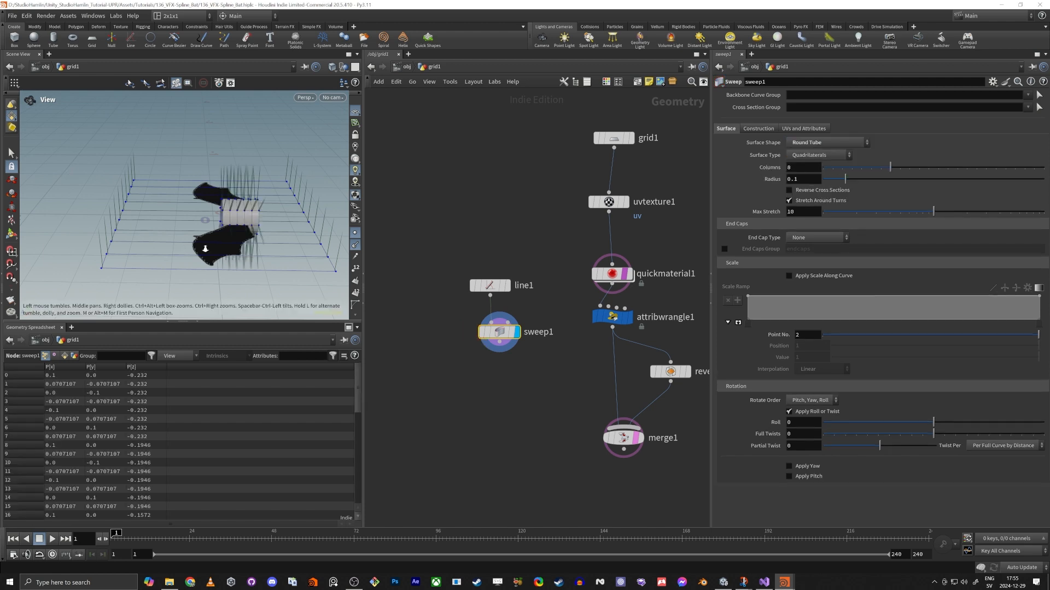
# Close the tube's ends with Grid end caps and set the end cap scale to about 0.488.
pyautogui.moveTo(230, 219); pyautogui.dragTo(383, 334)
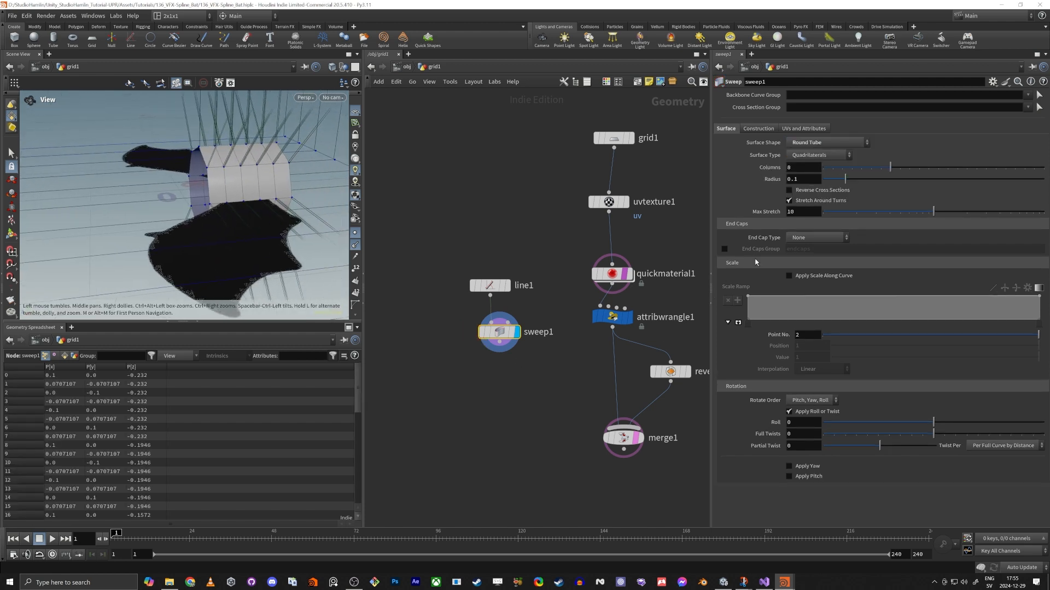
pyautogui.click(817, 237)
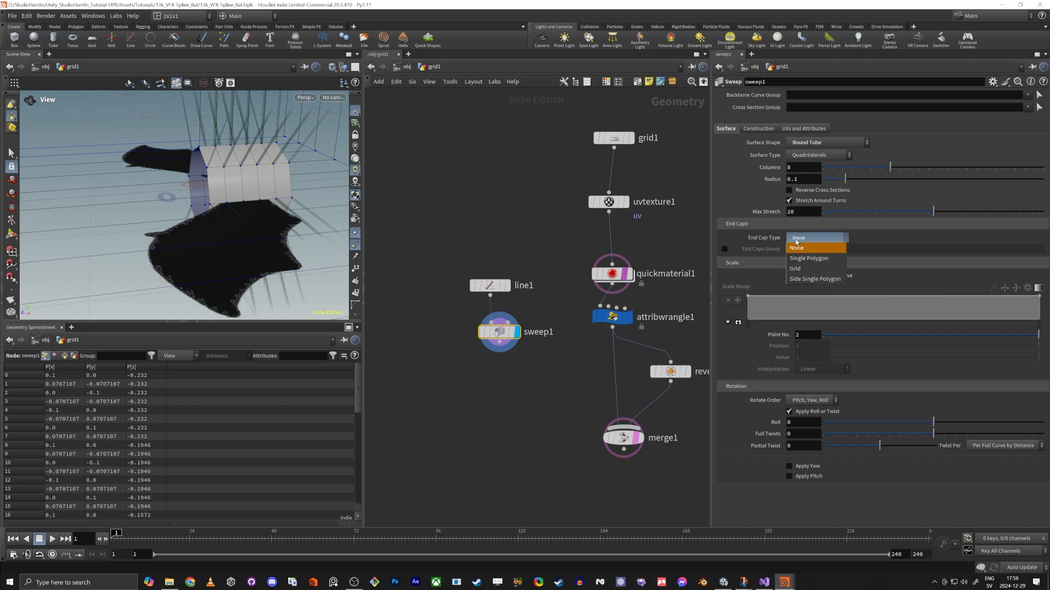
pyautogui.click(809, 256)
pyautogui.moveTo(201, 226); pyautogui.dragTo(142, 243)
pyautogui.moveTo(1009, 262); pyautogui.dragTo(842, 250)
pyautogui.moveTo(218, 207); pyautogui.dragTo(164, 213)
# Apply scale along the curve, place a ramp point at about position 0.62, and lower the end point's value to about 0.51.
pyautogui.click(789, 310)
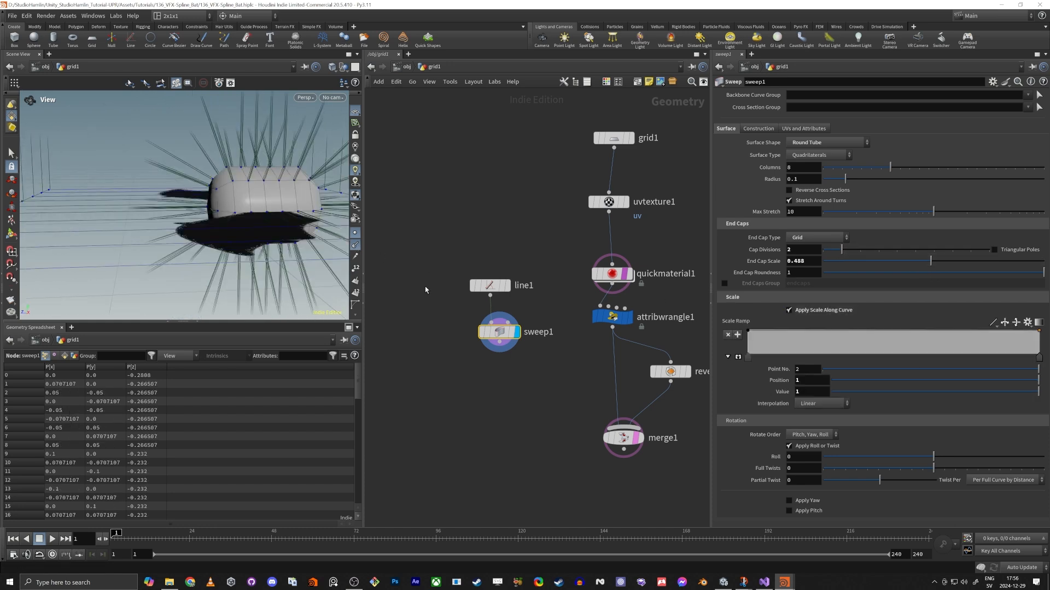
pyautogui.click(738, 359)
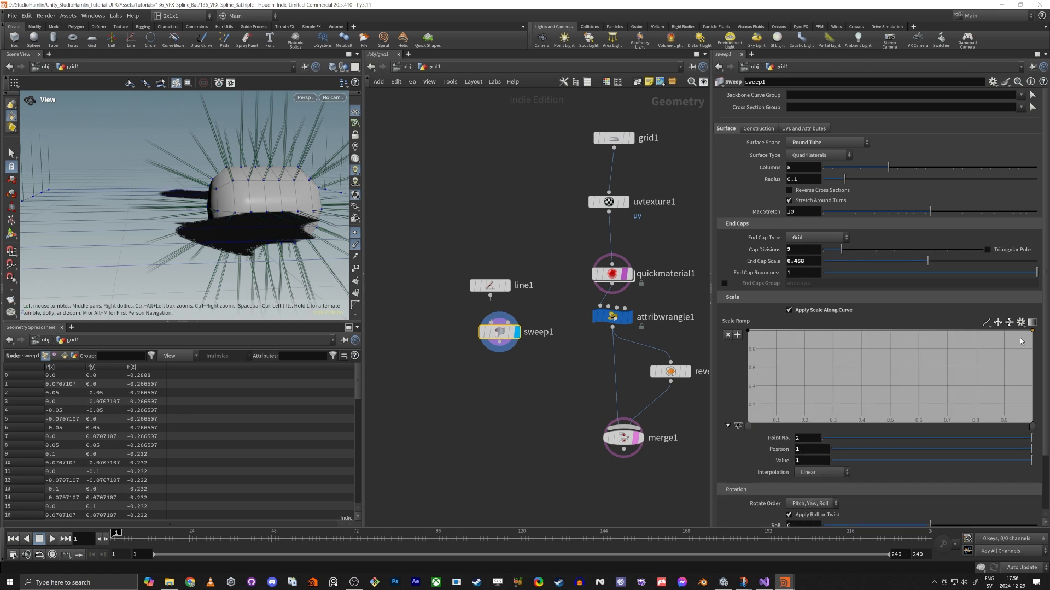
pyautogui.moveTo(1032, 426); pyautogui.dragTo(1030, 427)
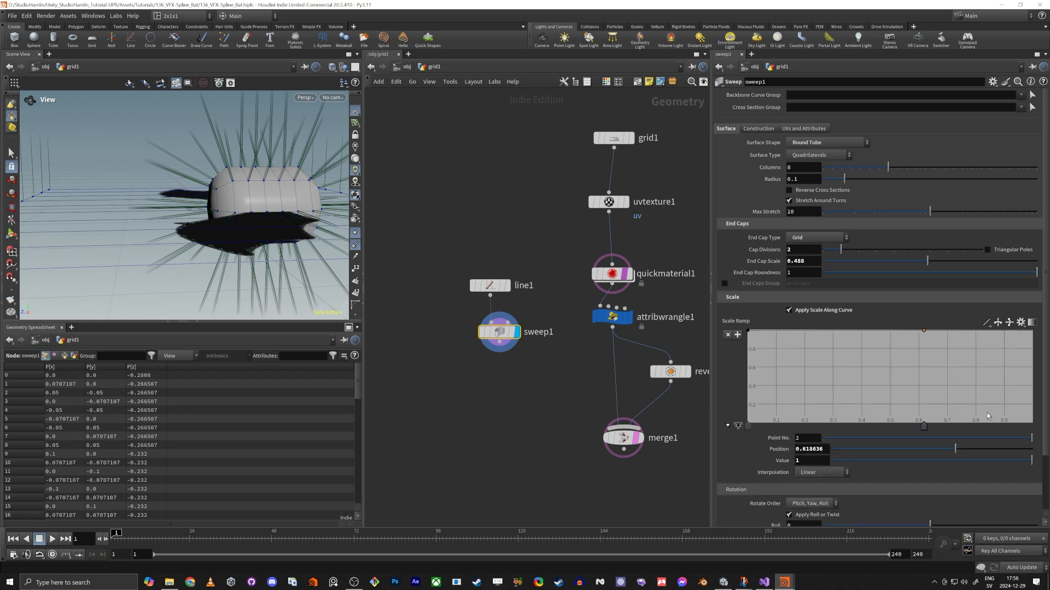
pyautogui.moveTo(1032, 330); pyautogui.dragTo(1031, 376)
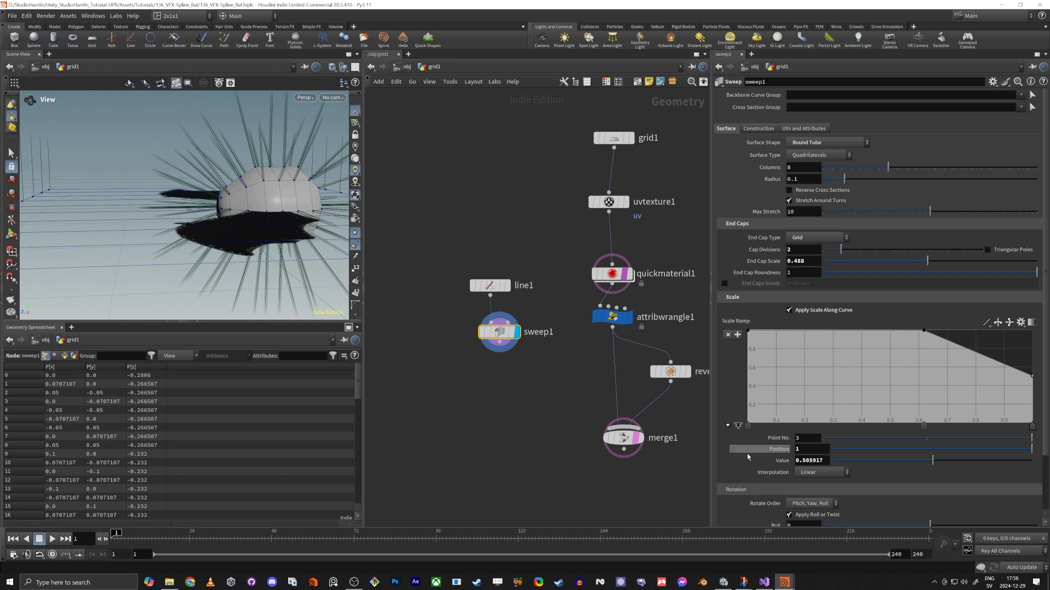
# Taper the body by moving scale ramp point 1 to about position 0.08, value 0.18, and point 2 to about position 0.70, value 0.49.
pyautogui.click(788, 427)
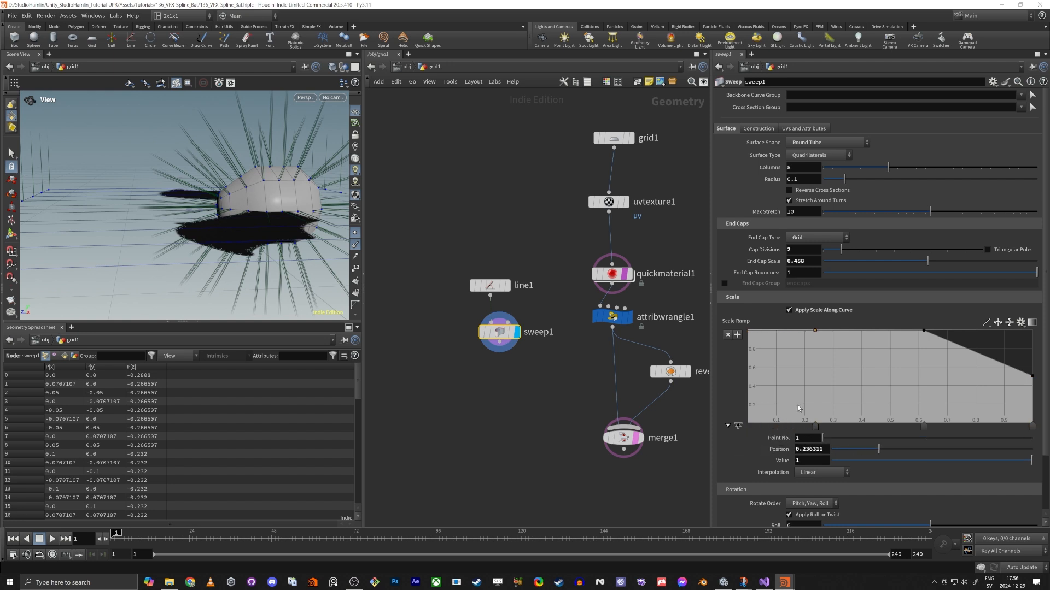
pyautogui.moveTo(813, 332); pyautogui.dragTo(789, 387)
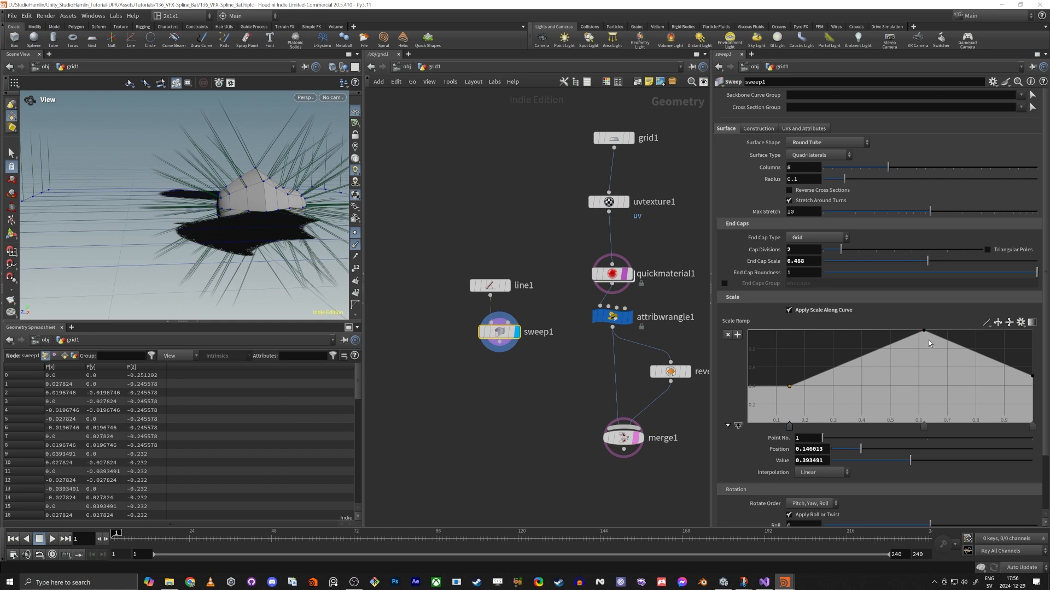
pyautogui.moveTo(924, 331); pyautogui.dragTo(949, 369)
pyautogui.moveTo(307, 240); pyautogui.dragTo(230, 243)
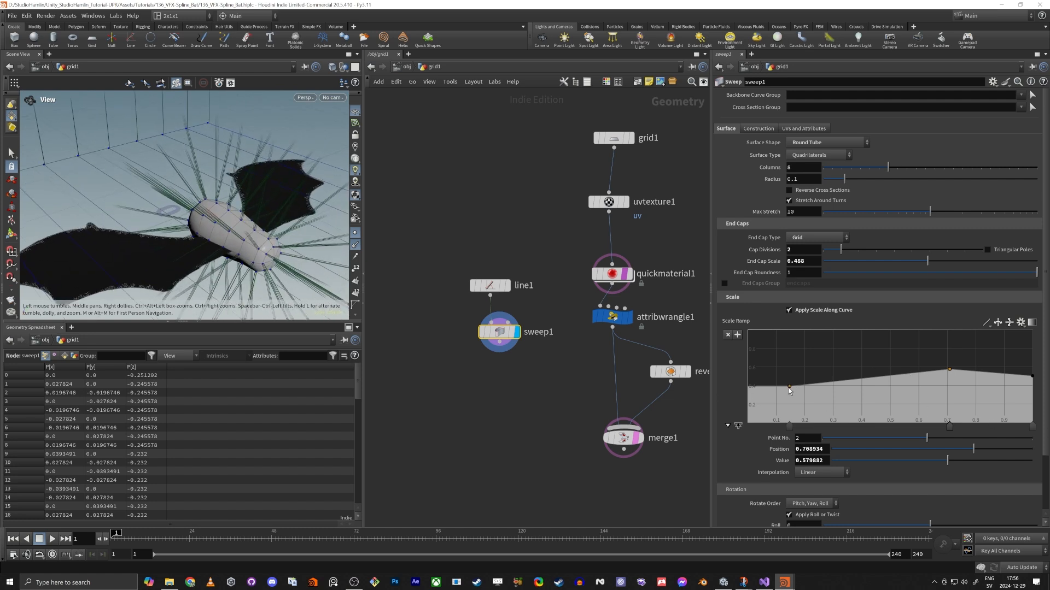
pyautogui.moveTo(789, 388); pyautogui.dragTo(771, 407)
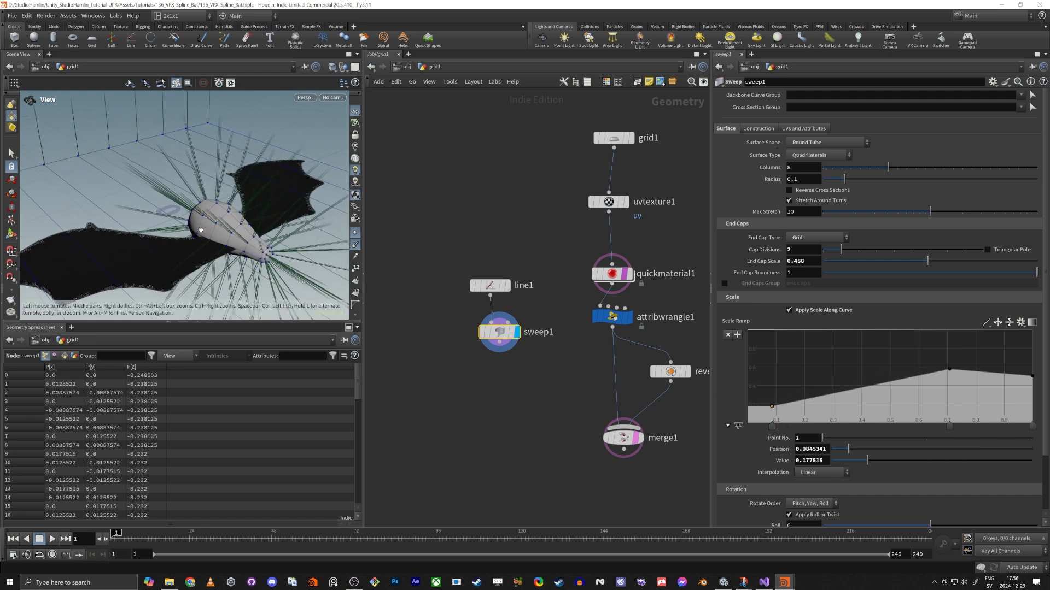
pyautogui.moveTo(200, 230); pyautogui.dragTo(156, 243)
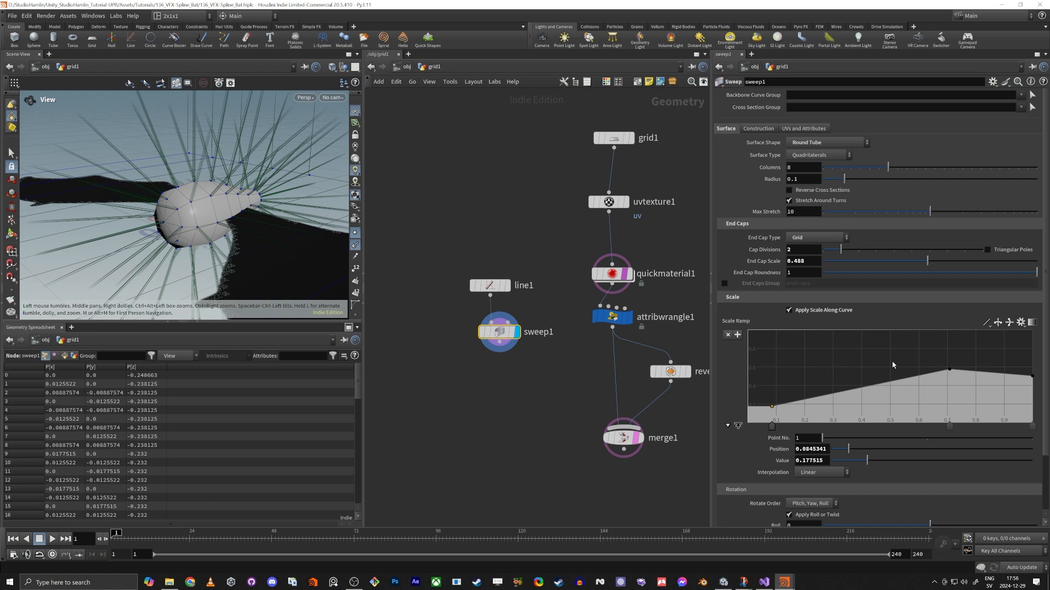
pyautogui.moveTo(949, 369); pyautogui.dragTo(947, 378)
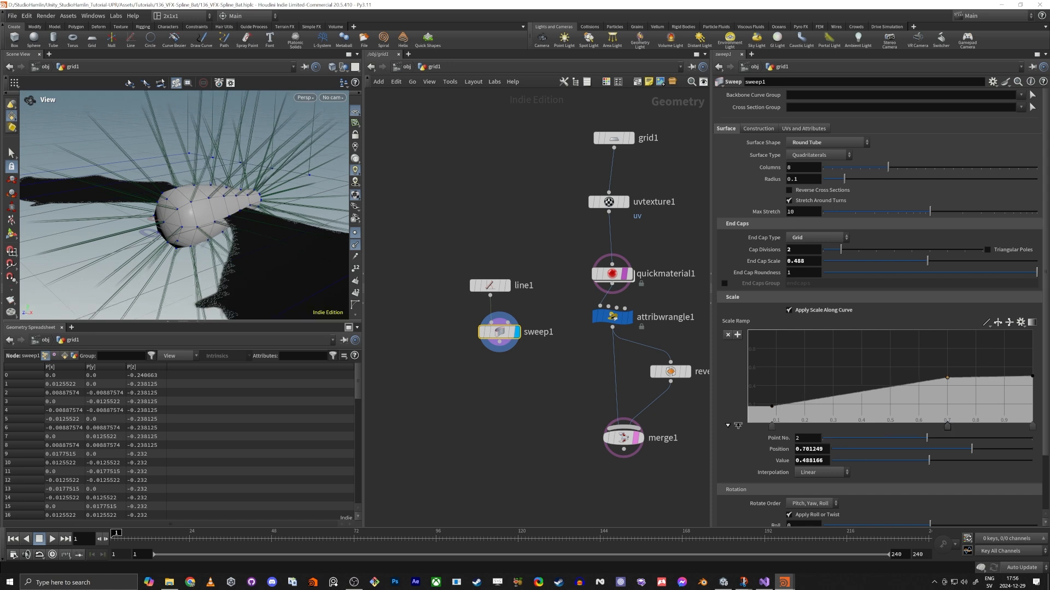
# Hide the points and point normals in the viewport.
pyautogui.click(492, 417)
pyautogui.moveTo(219, 224)
pyautogui.mouseDown()
pyautogui.moveTo(237, 199)
pyautogui.moveTo(223, 217)
pyautogui.mouseUp()
pyautogui.moveTo(469, 399); pyautogui.dragTo(502, 389, button='middle')
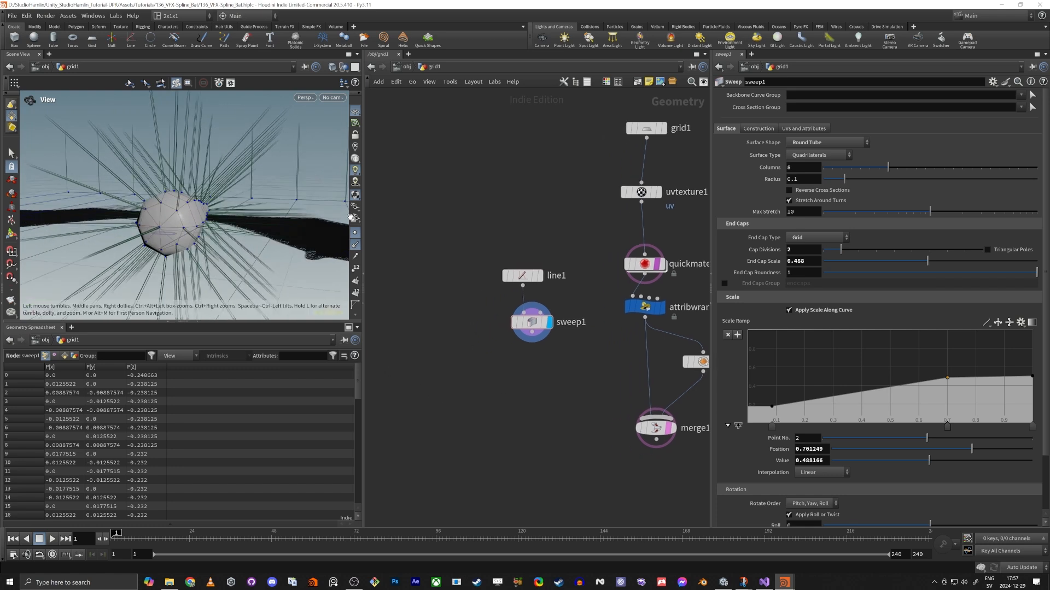
pyautogui.click(356, 246)
# Add a Sphere node beside the sweep, display it, and set its uniform scale to 0.01.
pyautogui.press('Tab')
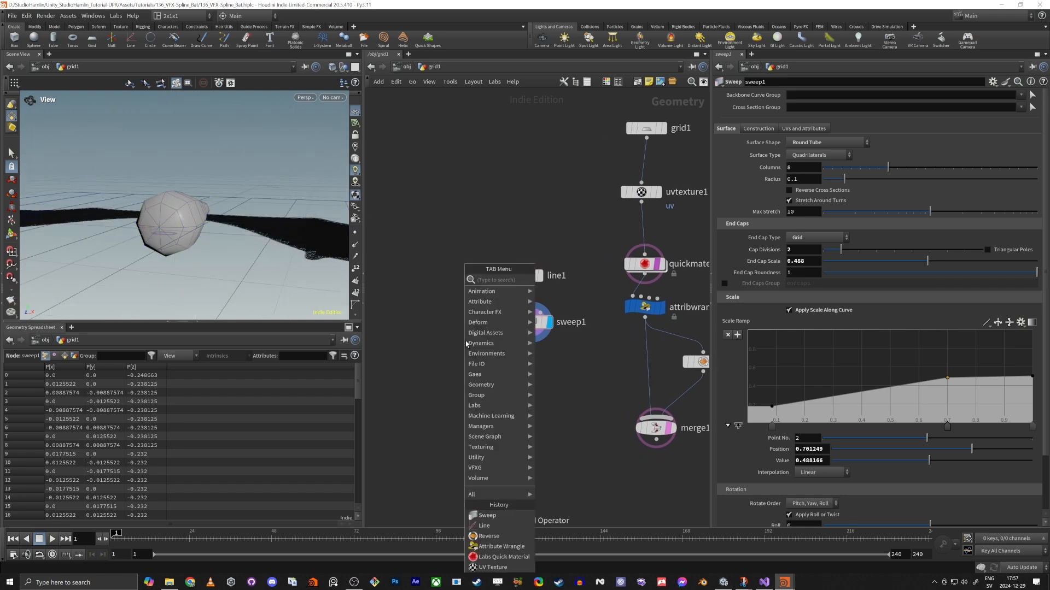
pyautogui.write('spher')
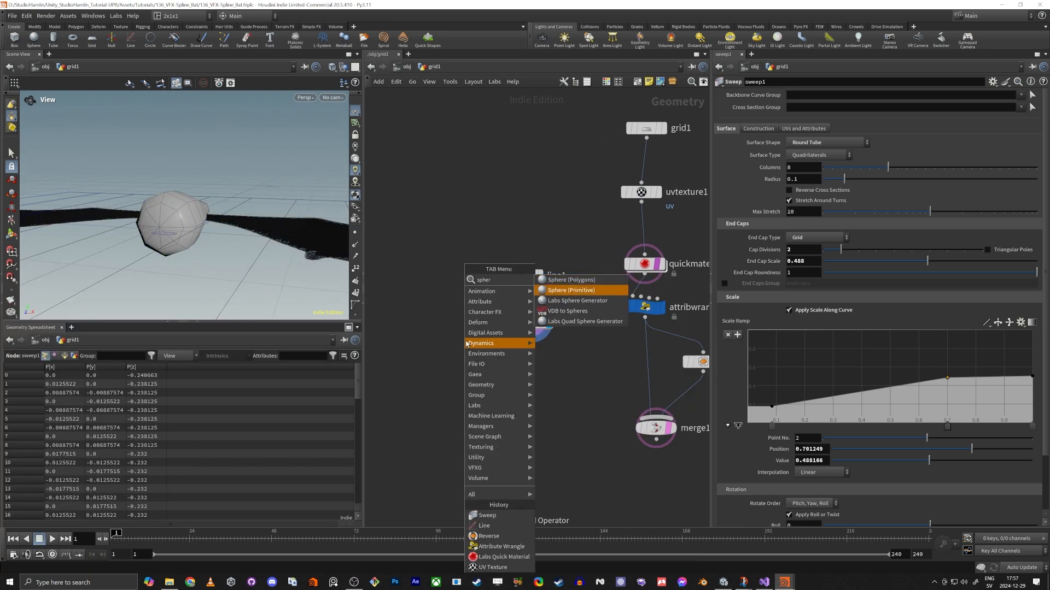
pyautogui.press('Return')
pyautogui.click(447, 359)
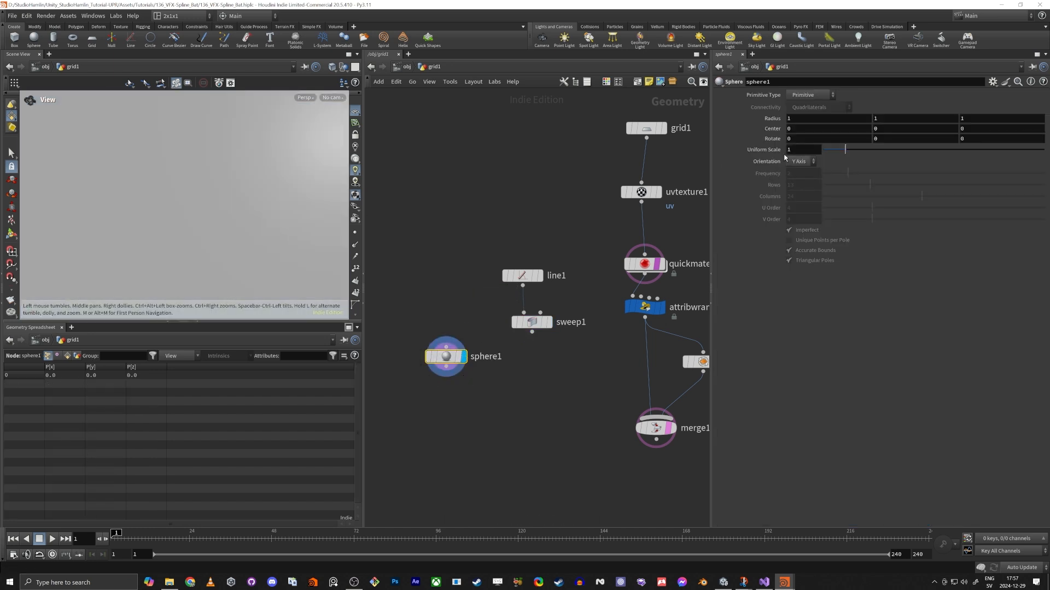
pyautogui.moveTo(797, 150); pyautogui.dragTo(729, 152)
pyautogui.write('0.01')
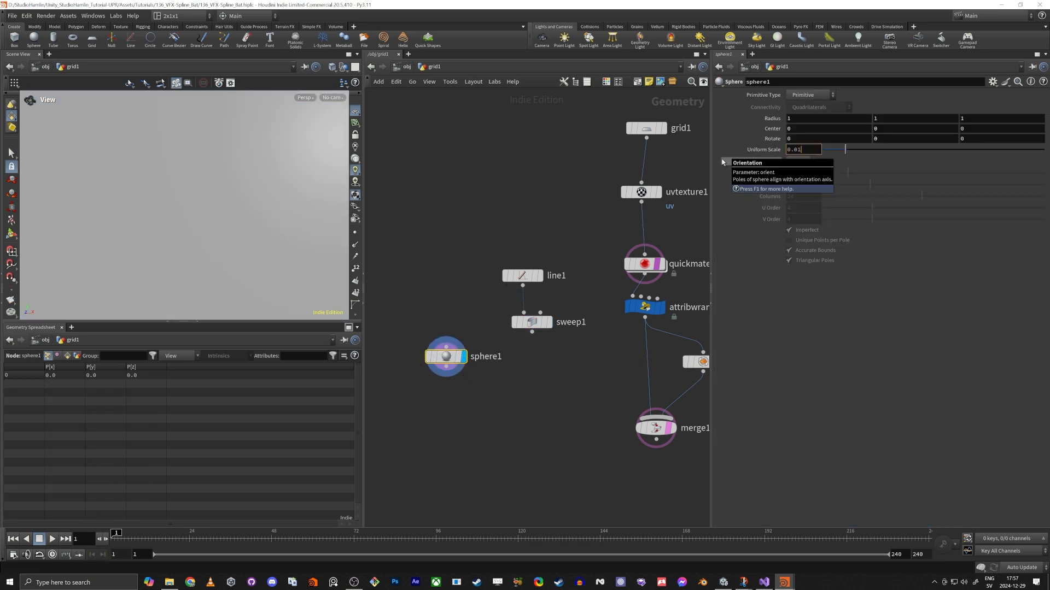
pyautogui.press('Return')
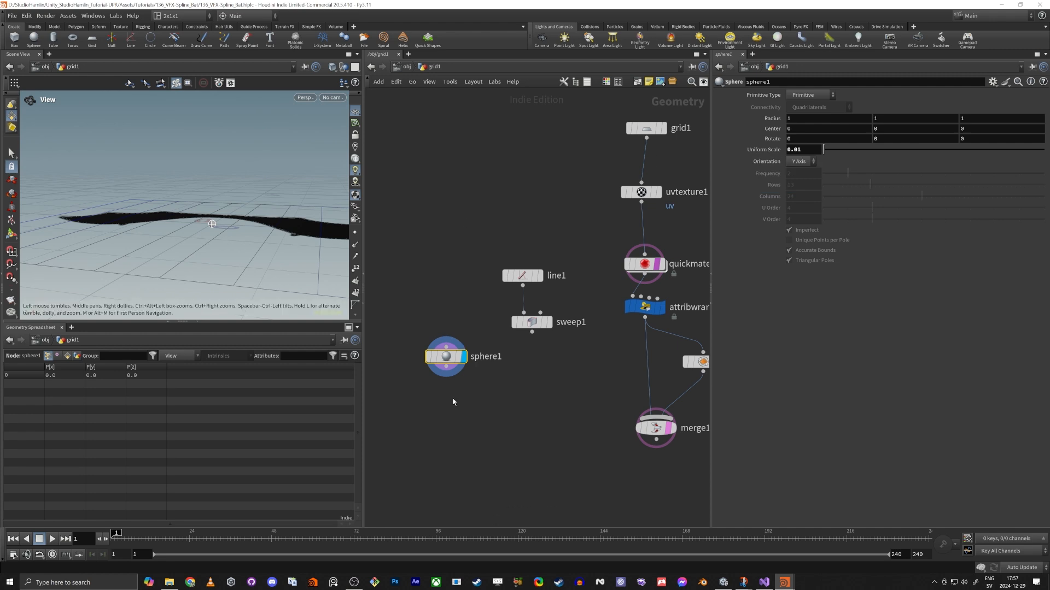
# Merge the Sphere and Sweep outputs with a Merge node placed below them and display its result.
pyautogui.moveTo(441, 416); pyautogui.dragTo(563, 296)
pyautogui.moveTo(532, 332); pyautogui.dragTo(512, 470)
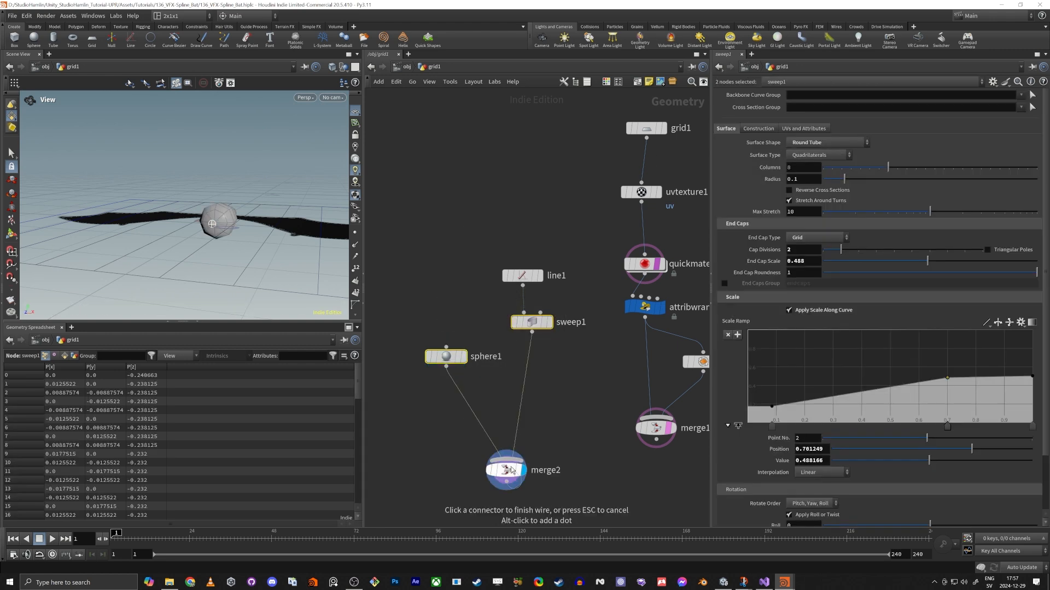
pyautogui.press('Escape')
# Change the sphere's primitive type to Polygon Mesh and reduce it to 6 rows and 6 columns.
pyautogui.moveTo(180, 202); pyautogui.dragTo(103, 195)
pyautogui.moveTo(103, 195); pyautogui.dragTo(263, 208, button='right')
pyautogui.moveTo(263, 208); pyautogui.dragTo(218, 220)
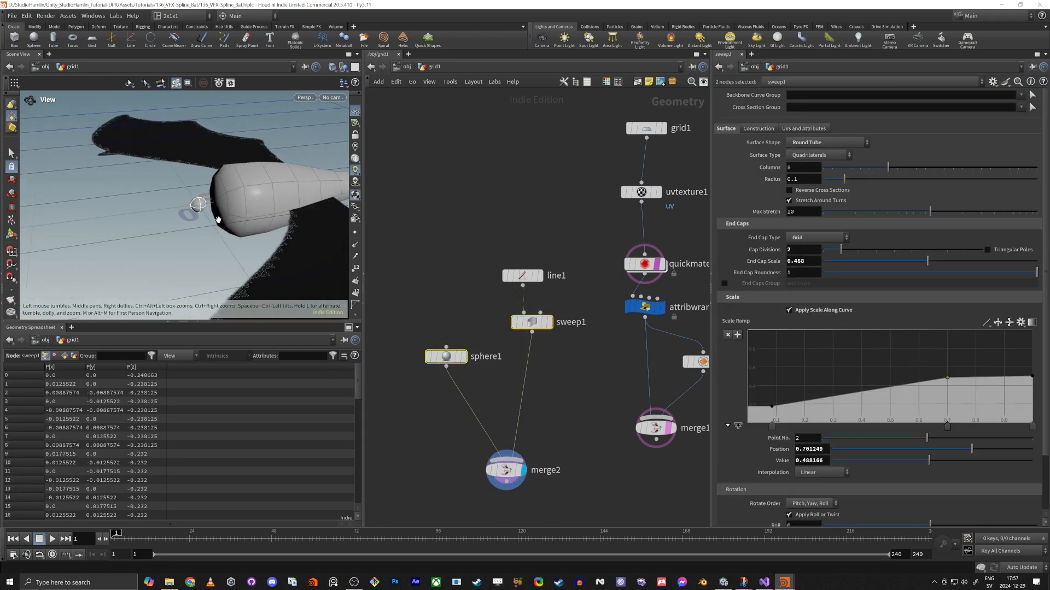
pyautogui.click(446, 356)
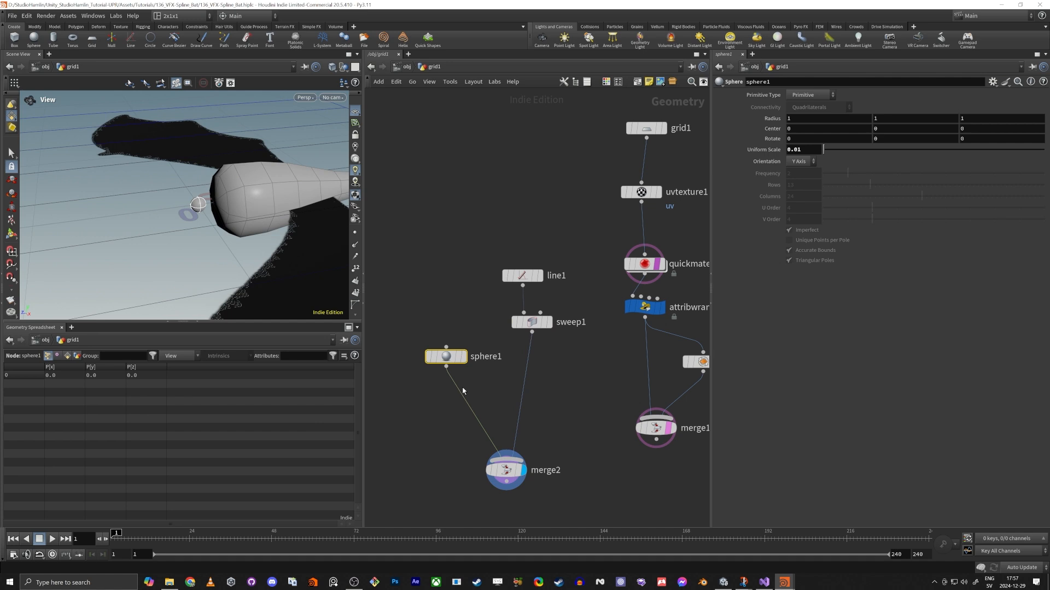
pyautogui.click(798, 94)
pyautogui.click(806, 104)
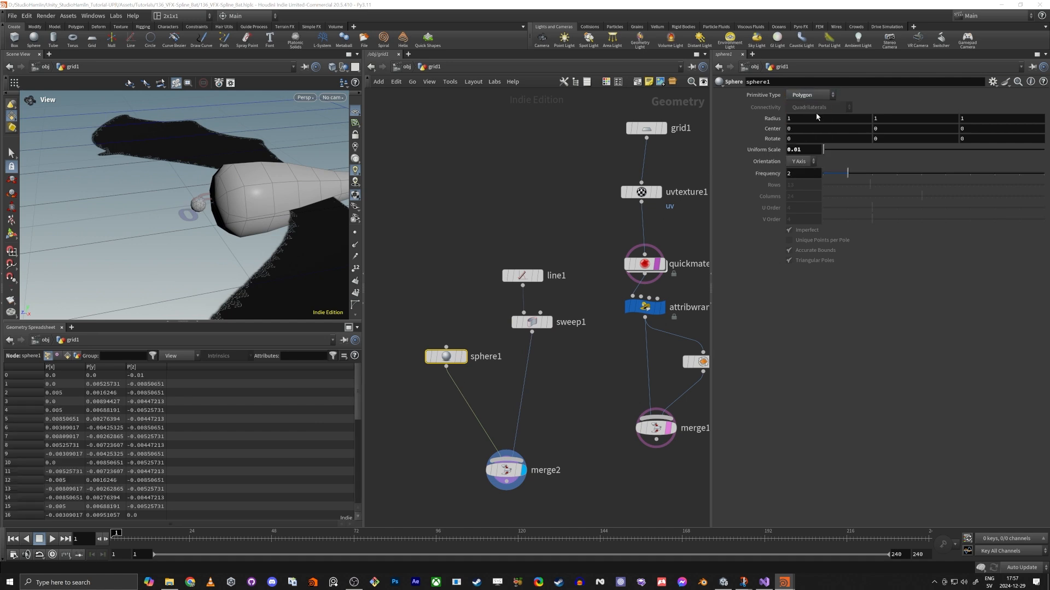
pyautogui.click(811, 94)
pyautogui.click(808, 115)
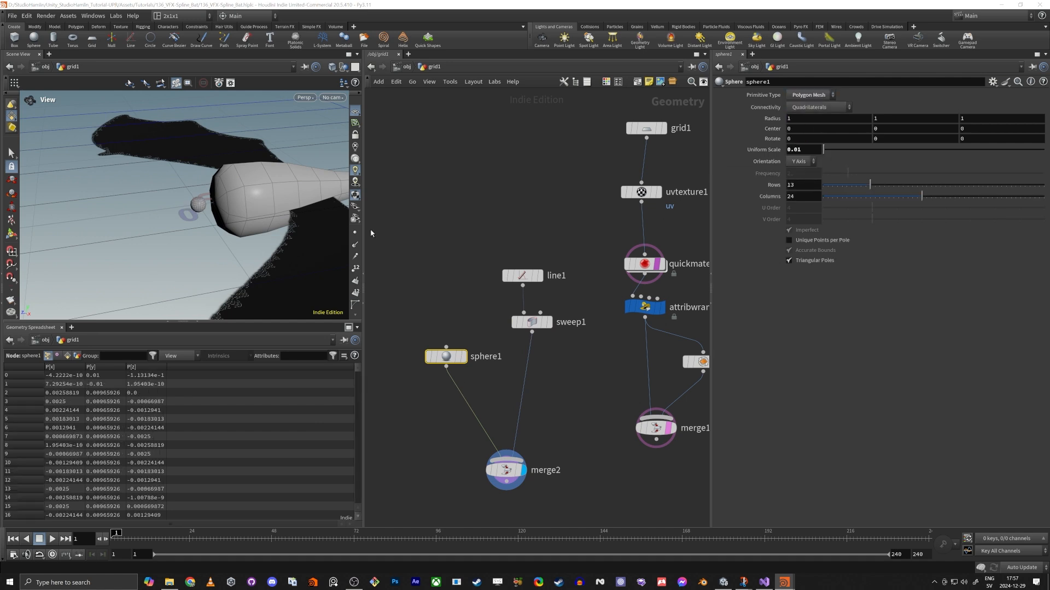
pyautogui.scroll(2, 264, 183)
pyautogui.scroll(3, 263, 197)
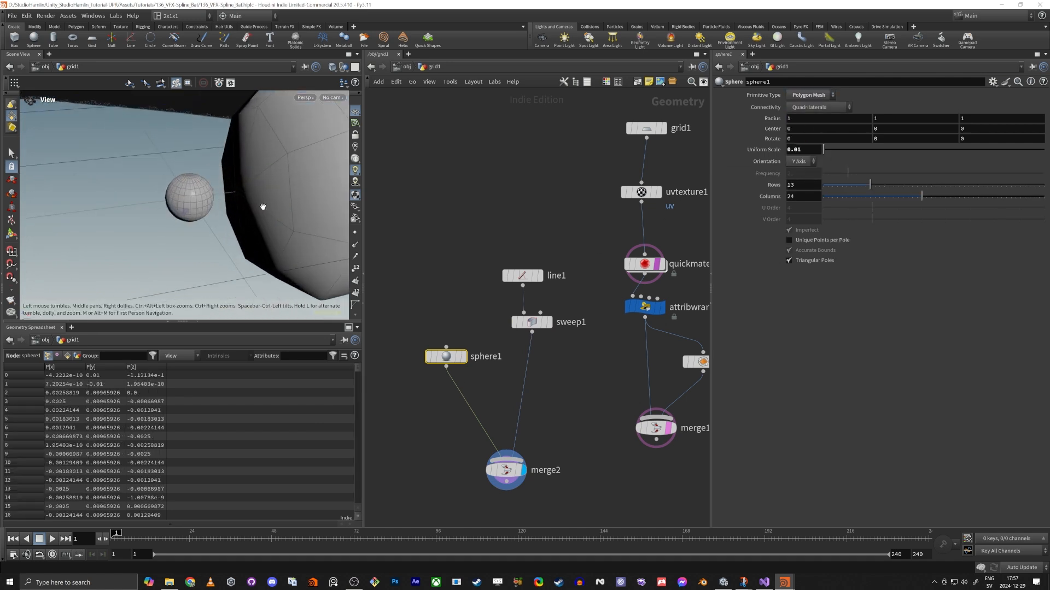
pyautogui.click(841, 198)
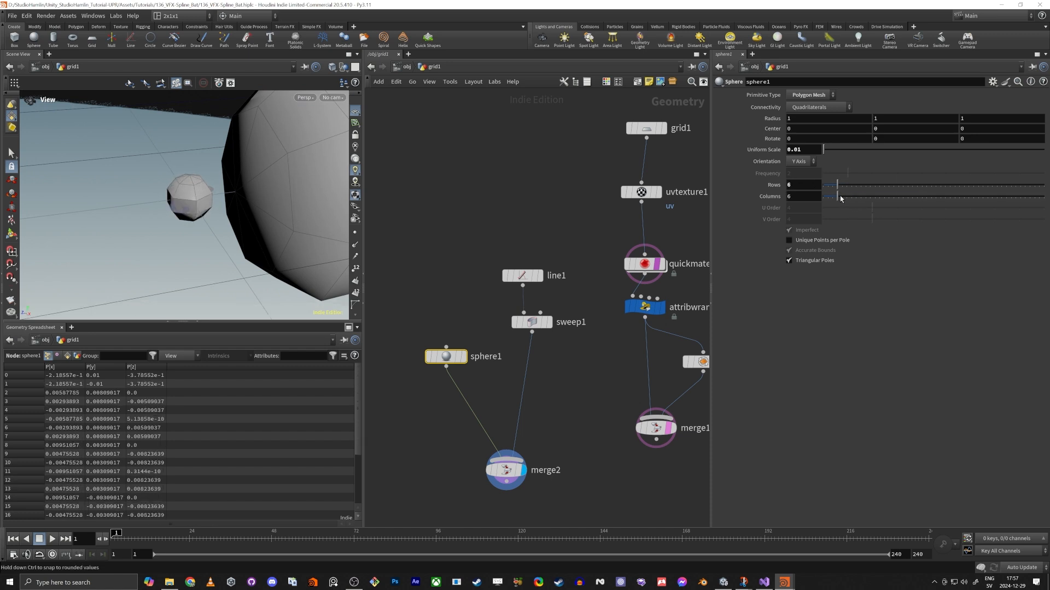
# Stretch the sphere into an ear shape with a Y radius of 3 and a uniform scale of 0.0125.
pyautogui.doubleClick(888, 120)
pyautogui.write('3')
pyautogui.press('Tab')
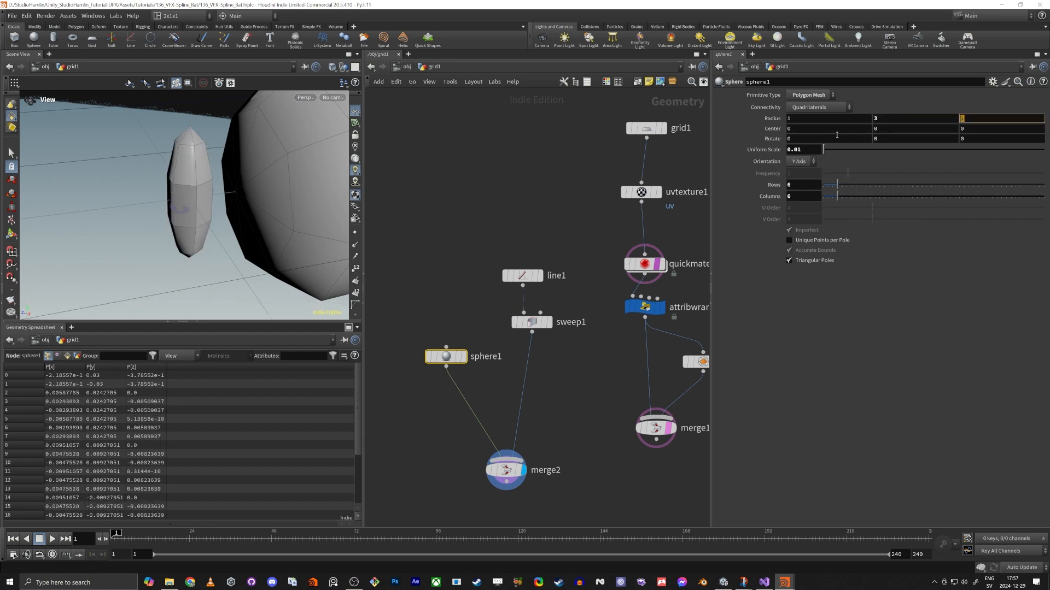
pyautogui.moveTo(239, 253); pyautogui.dragTo(185, 224)
pyautogui.moveTo(818, 149); pyautogui.dragTo(826, 199, button='middle')
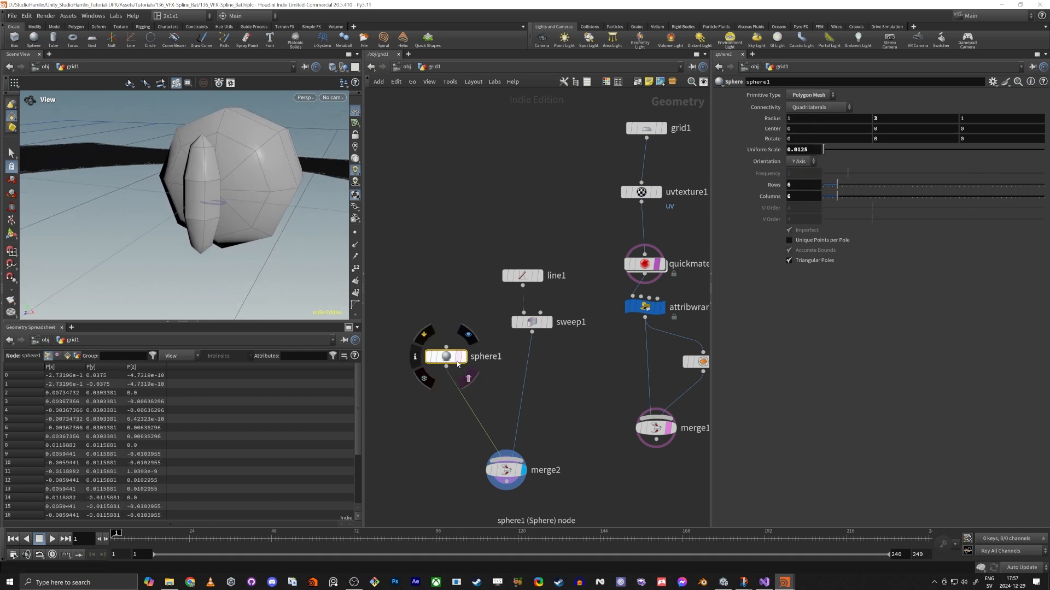
# Place the ear on the bat's head with center about -0.029, 0.039, -0.037 and X rotation about 29.6.
pyautogui.moveTo(446, 357); pyautogui.dragTo(448, 307)
pyautogui.click(449, 316)
pyautogui.press('Escape')
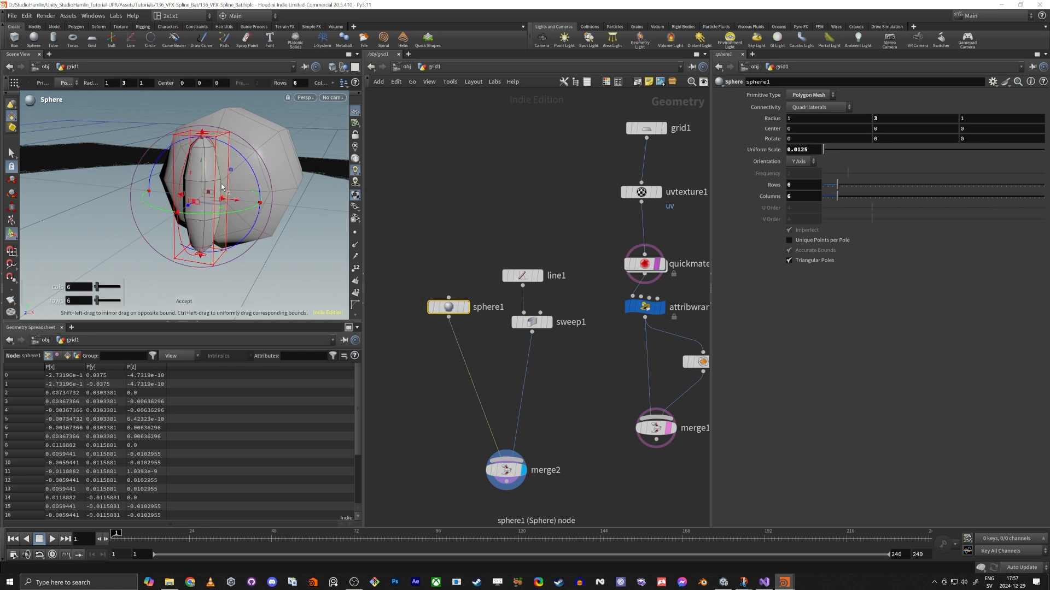
pyautogui.keyDown('alt'); pyautogui.moveTo(224, 188); pyautogui.dragTo(139, 158); pyautogui.keyUp('alt')
pyautogui.moveTo(230, 143); pyautogui.dragTo(164, 210)
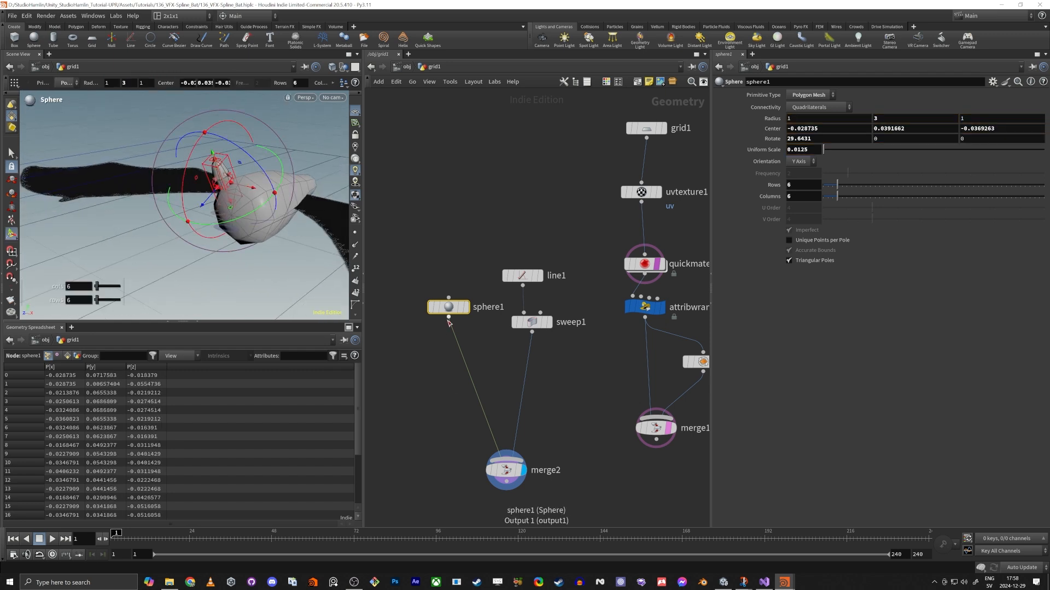
# Mirror the ear across X with a Mirror node between the sphere and the body merge, and display the merged result.
pyautogui.moveTo(448, 318); pyautogui.dragTo(415, 397)
pyautogui.press('Escape')
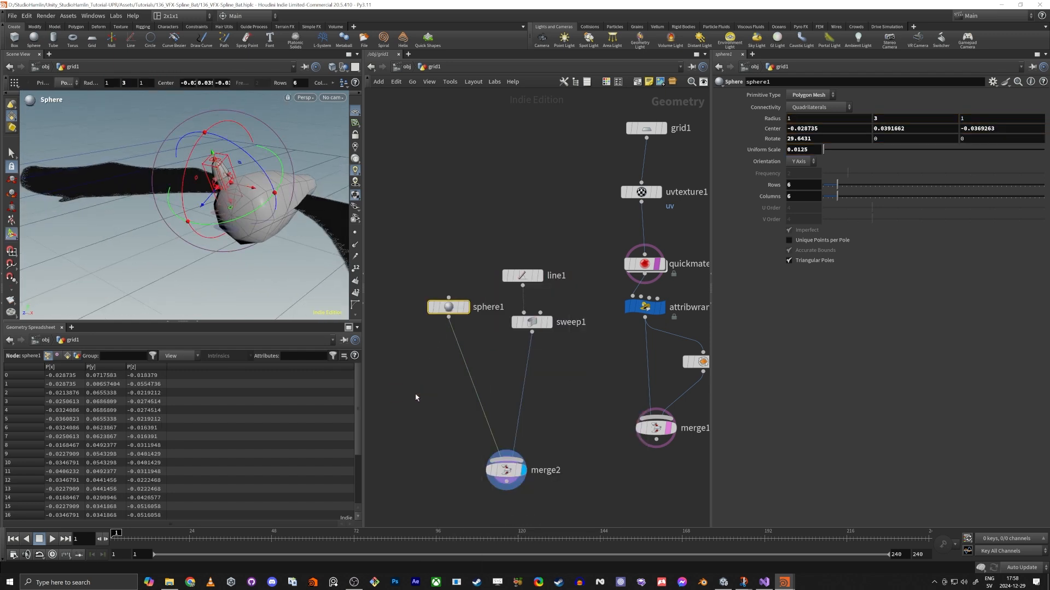
pyautogui.click(415, 398)
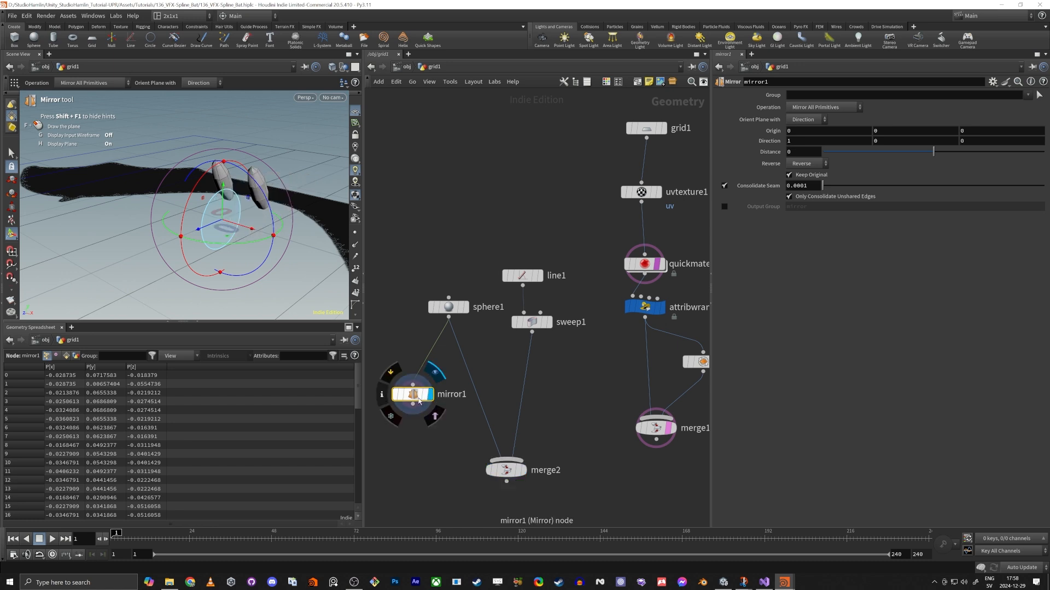
pyautogui.click(432, 395)
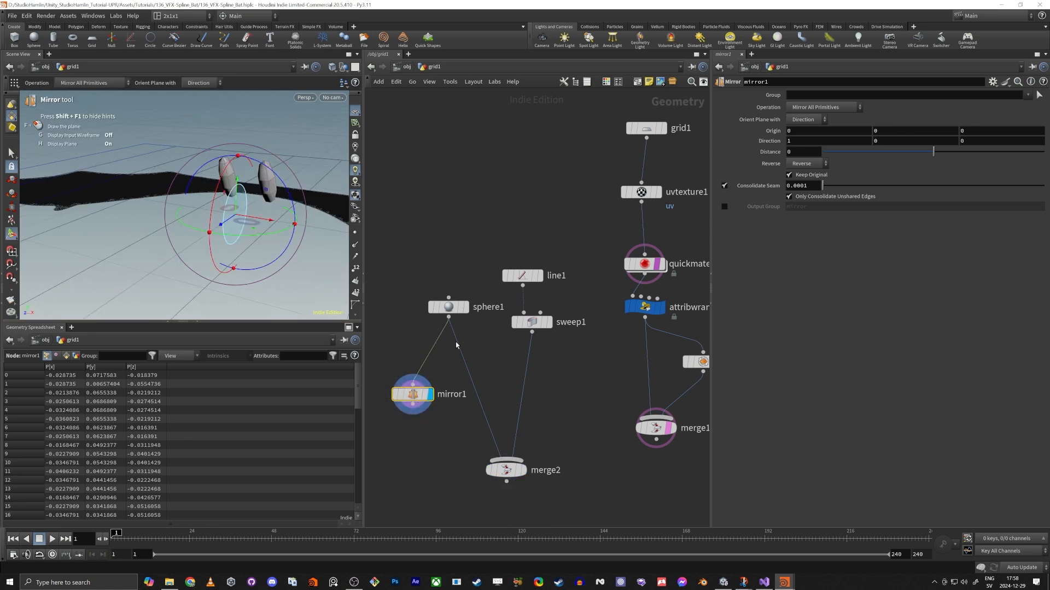
pyautogui.click(521, 471)
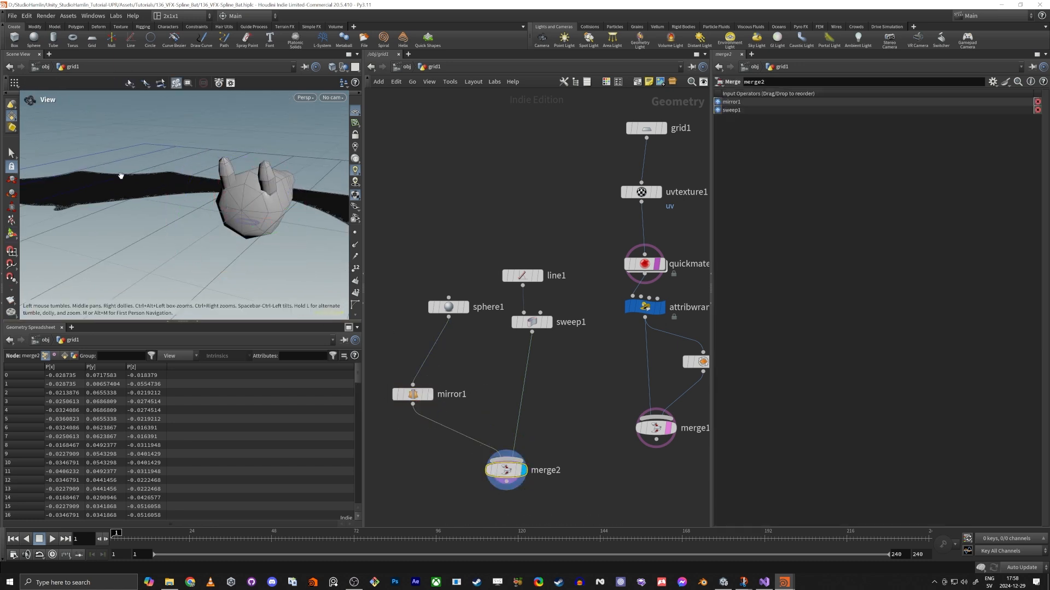
pyautogui.moveTo(121, 176); pyautogui.dragTo(305, 205)
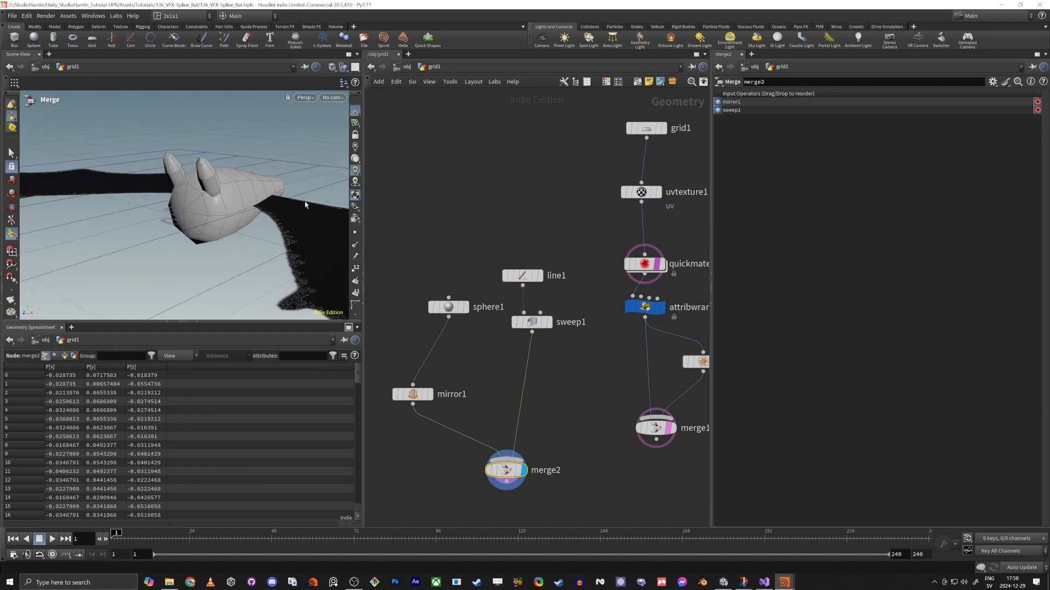
# Add a Tube node in the empty area beside the wing network and display it.
pyautogui.moveTo(562, 419); pyautogui.dragTo(492, 382, button='middle')
pyautogui.scroll(-3, 481, 380)
pyautogui.moveTo(600, 417); pyautogui.dragTo(549, 415, button='middle')
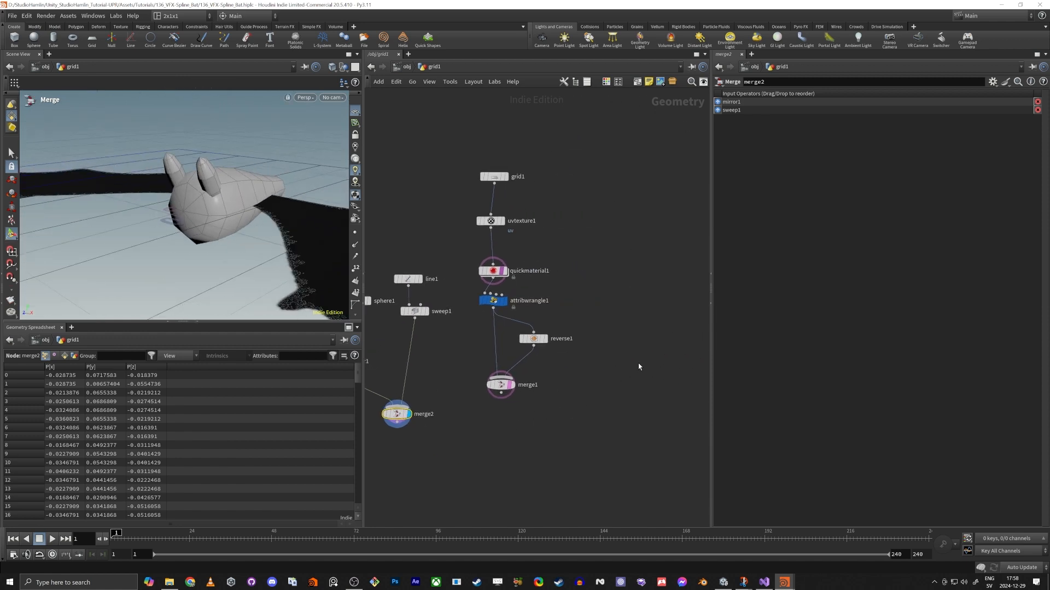
pyautogui.press('Tab')
pyautogui.write('tube')
pyautogui.press('Return')
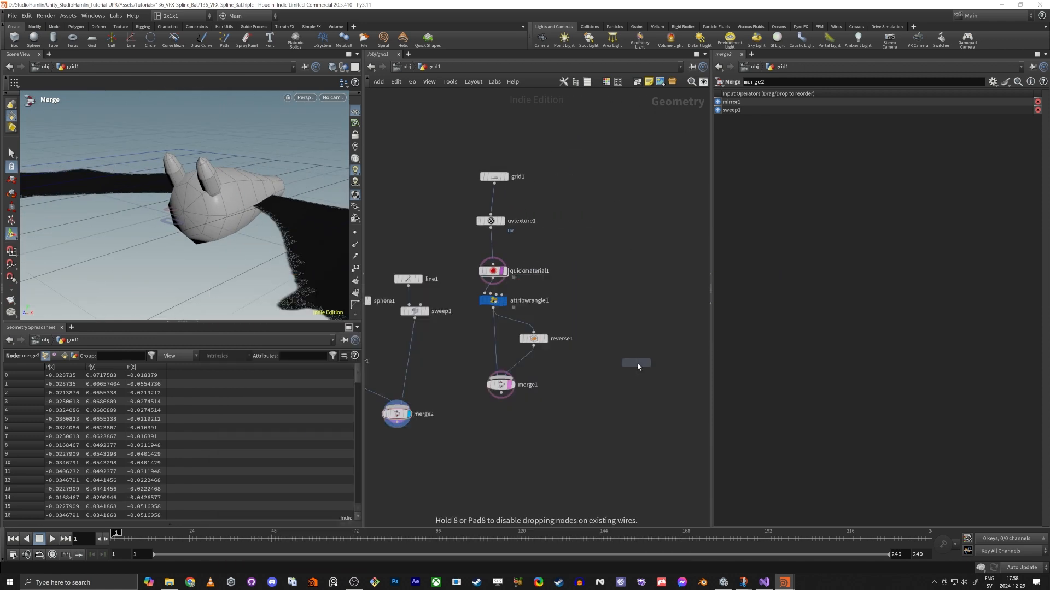
pyautogui.click(637, 365)
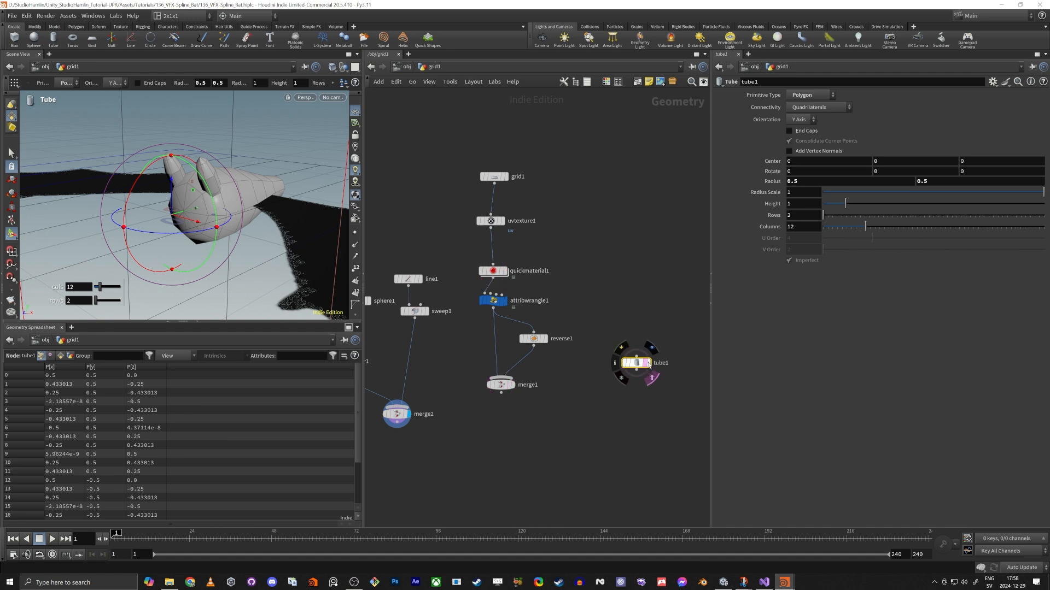
pyautogui.click(651, 364)
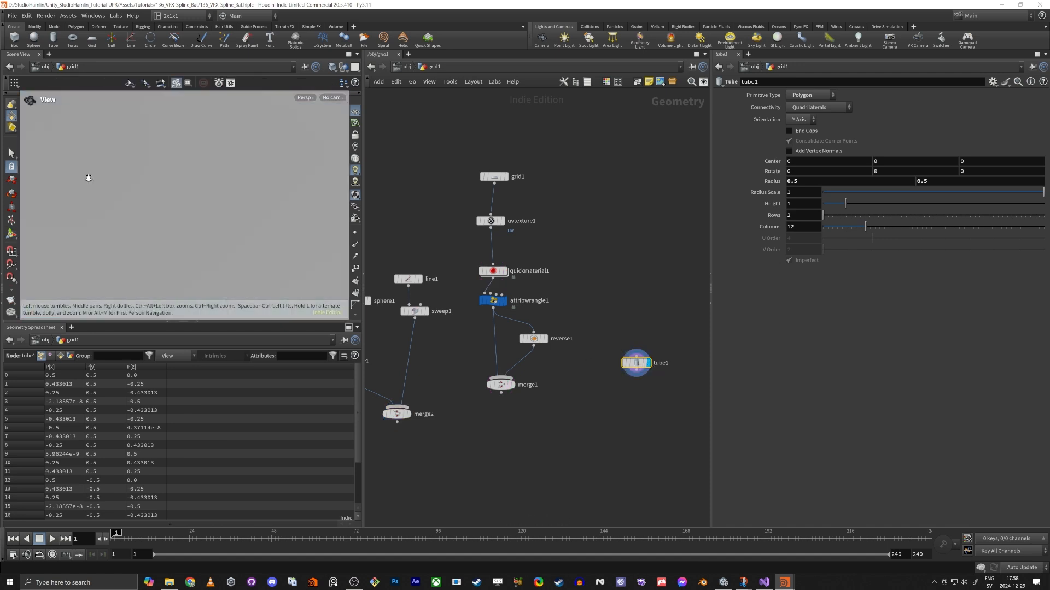
# Turn the tube into a cone by setting its second radius to 0.
pyautogui.keyDown('alt'); pyautogui.moveTo(268, 204); pyautogui.dragTo(216, 211); pyautogui.keyUp('alt')
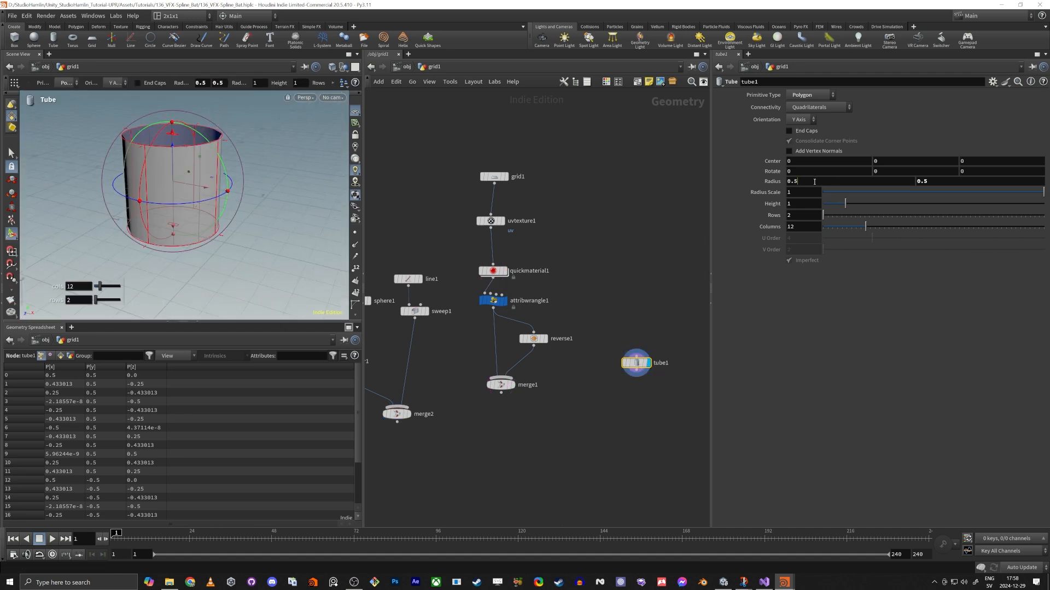
pyautogui.moveTo(799, 181); pyautogui.dragTo(785, 181)
pyautogui.press('Tab')
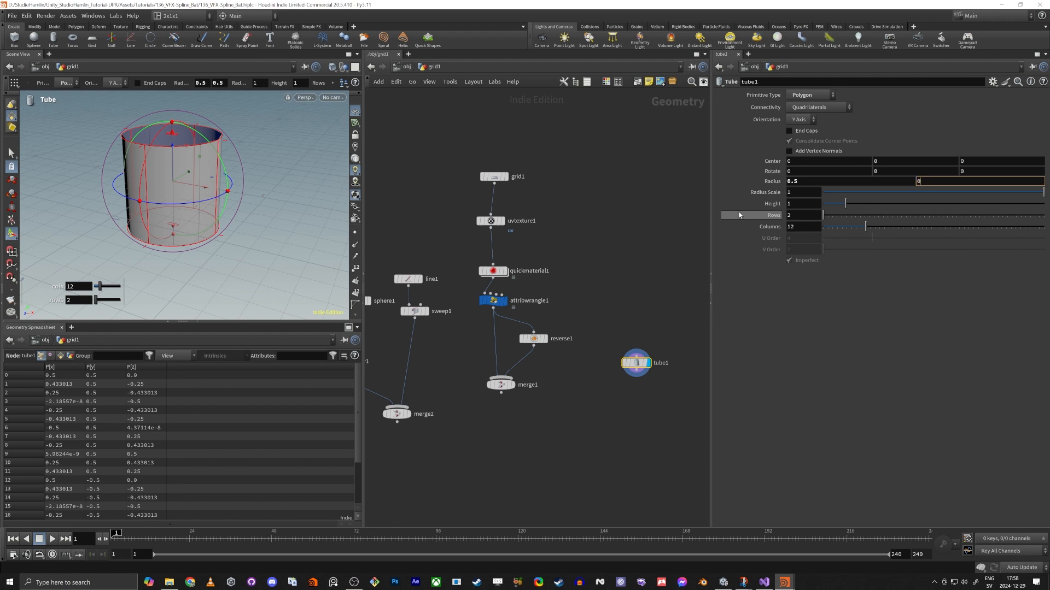
pyautogui.write('0')
pyautogui.press('Return')
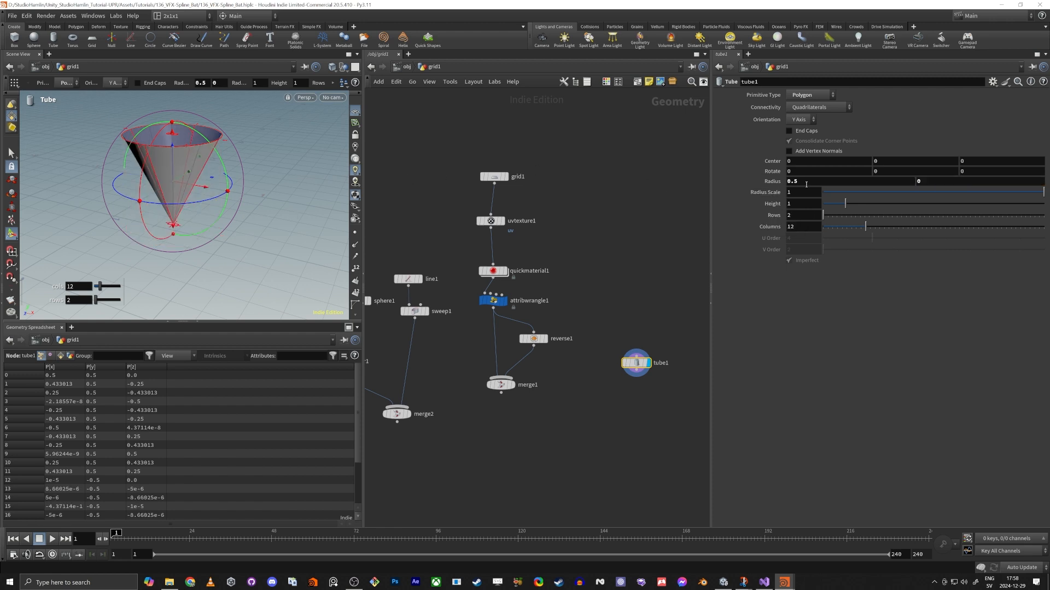
# Reduce the cone to 3 columns and narrow its first radius to 0.28.
pyautogui.moveTo(832, 225); pyautogui.dragTo(823, 232)
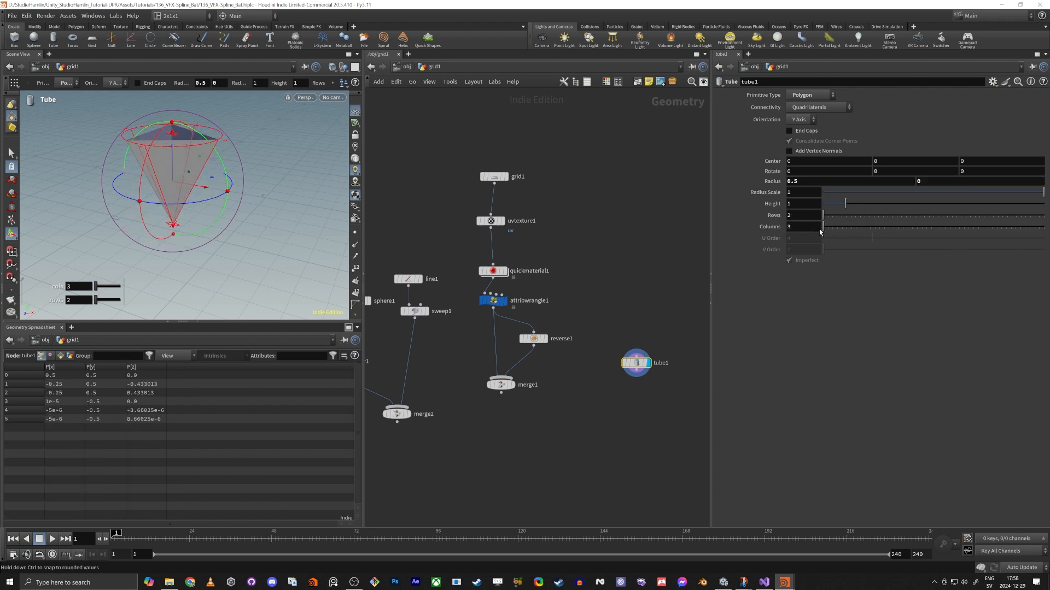
pyautogui.moveTo(178, 183); pyautogui.dragTo(385, 233)
pyautogui.press('Return')
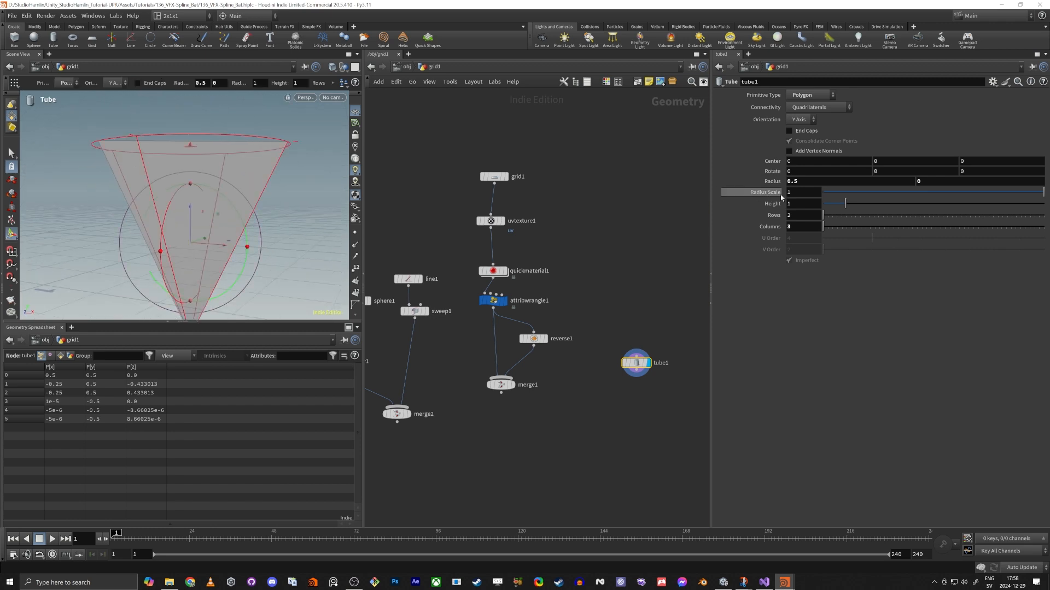
pyautogui.scroll(2, 600, 447)
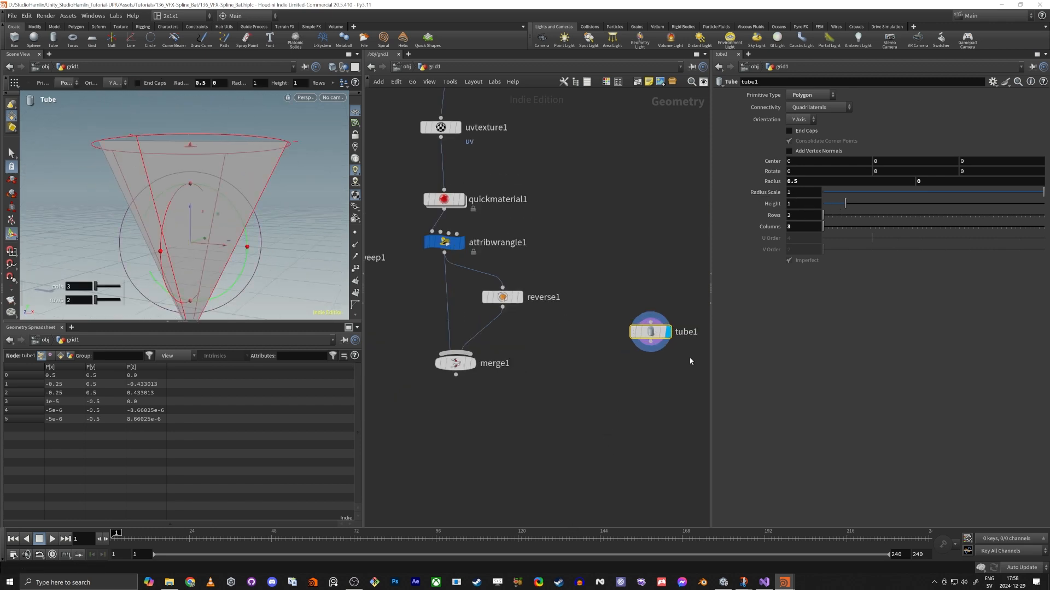
pyautogui.moveTo(845, 184); pyautogui.dragTo(45, 178, button='middle')
pyautogui.moveTo(45, 175)
pyautogui.keyDown('alt'); pyautogui.mouseDown()
pyautogui.moveTo(98, 126)
pyautogui.moveTo(77, 181)
pyautogui.moveTo(60, 175)
pyautogui.mouseUp(); pyautogui.keyUp('alt')
# Append a Transform node to the tube and display it.
pyautogui.press('Tab')
pyautogui.write('transform')
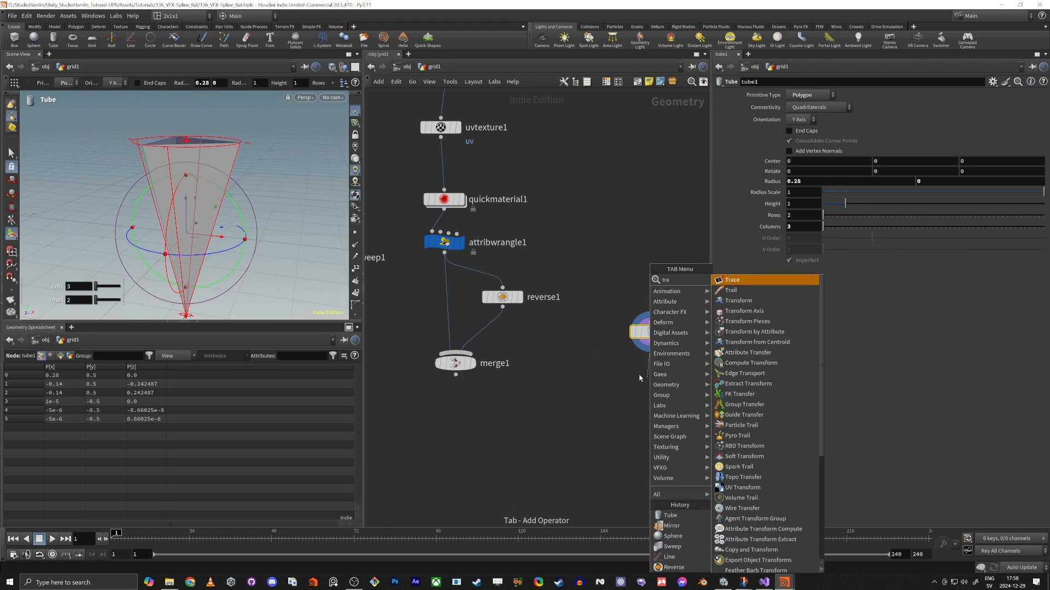
pyautogui.press('Return')
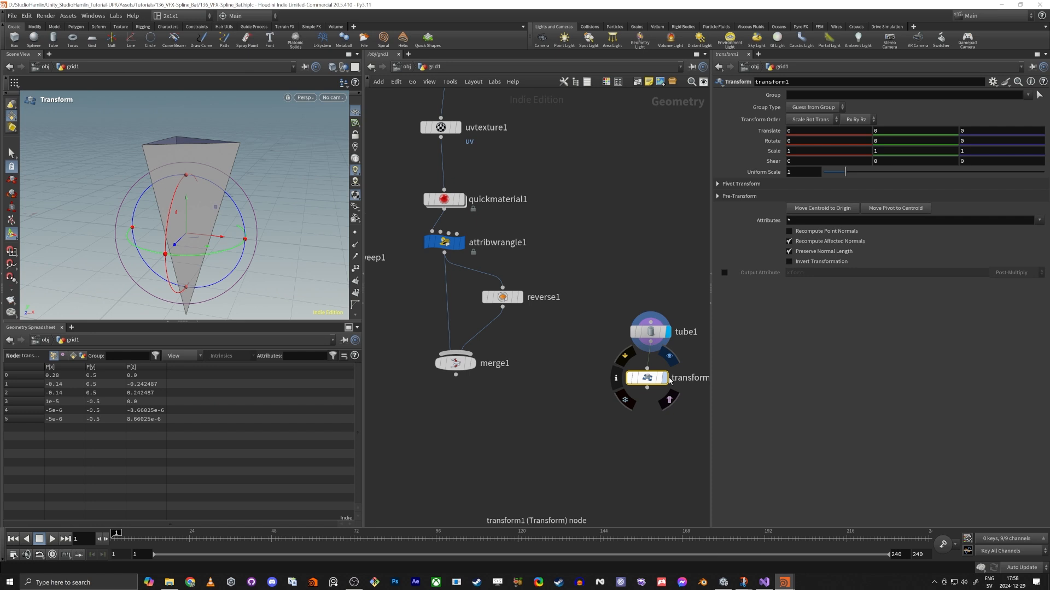
pyautogui.click(688, 377)
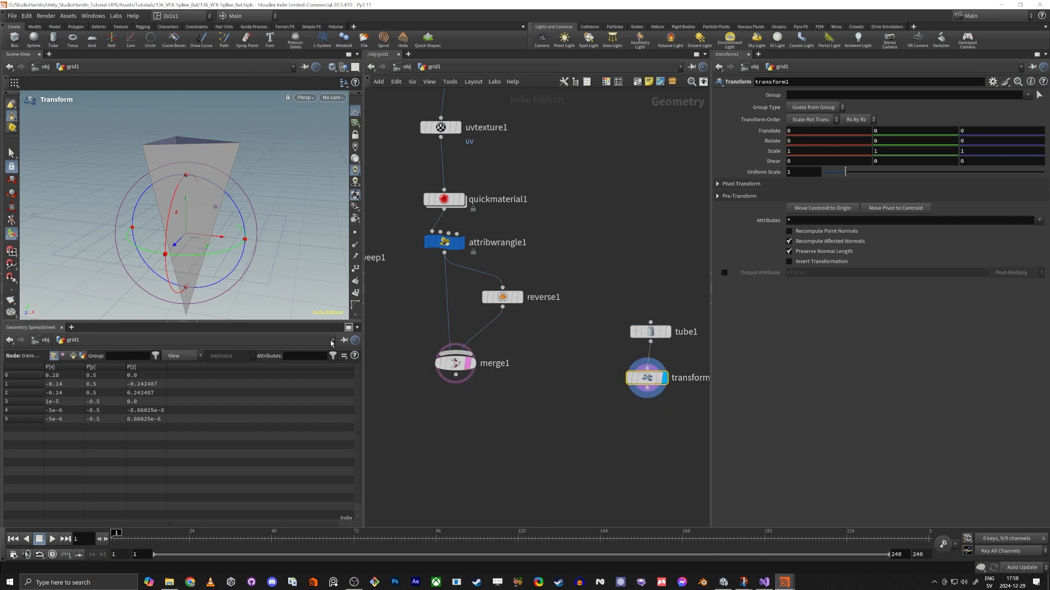
# Shrink the cone with a uniform scale of 0.04 on its Transform node.
pyautogui.press('Escape')
pyautogui.moveTo(219, 235); pyautogui.dragTo(244, 242)
pyautogui.press('Return')
pyautogui.doubleClick(802, 172)
pyautogui.write('0.04')
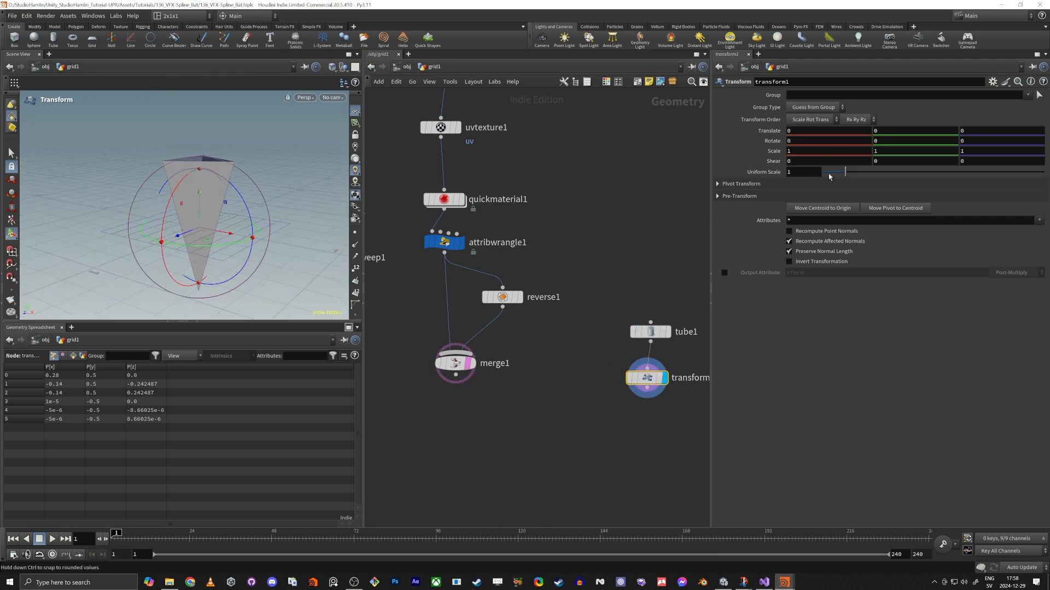
pyautogui.press('Return')
pyautogui.scroll(5, 235, 243)
pyautogui.press('Escape')
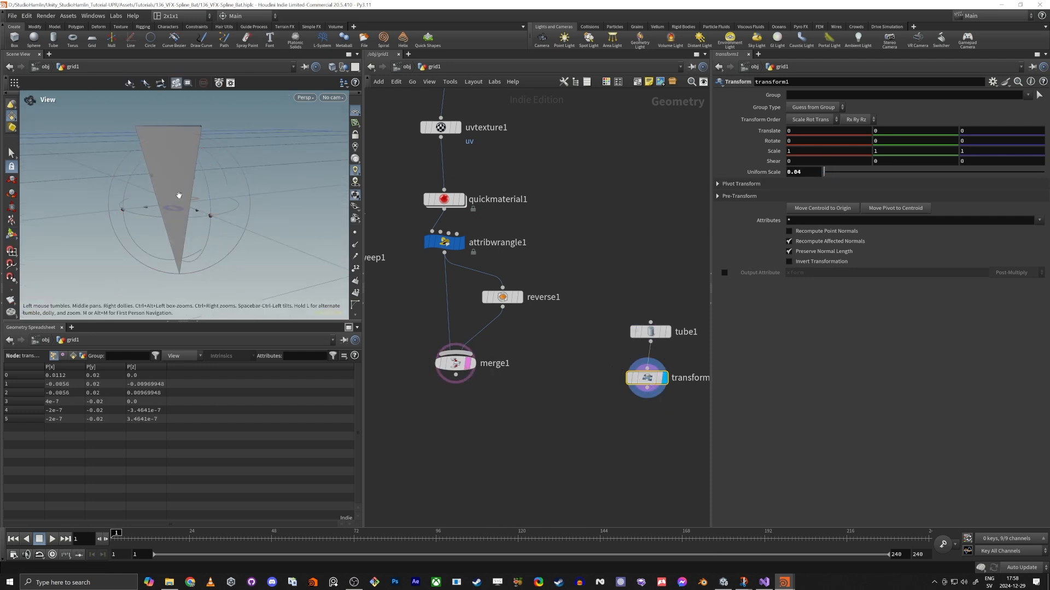
# Merge the body, wing and cone outputs in a new Merge node below them and display the combined result.
pyautogui.moveTo(230, 241); pyautogui.dragTo(293, 206)
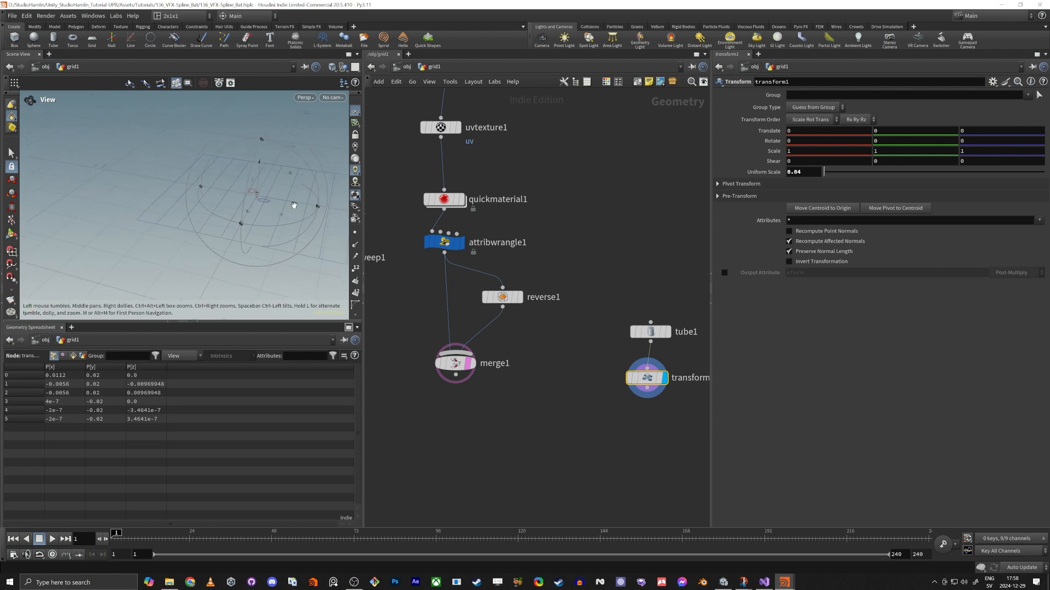
pyautogui.press('Return')
pyautogui.press('h')
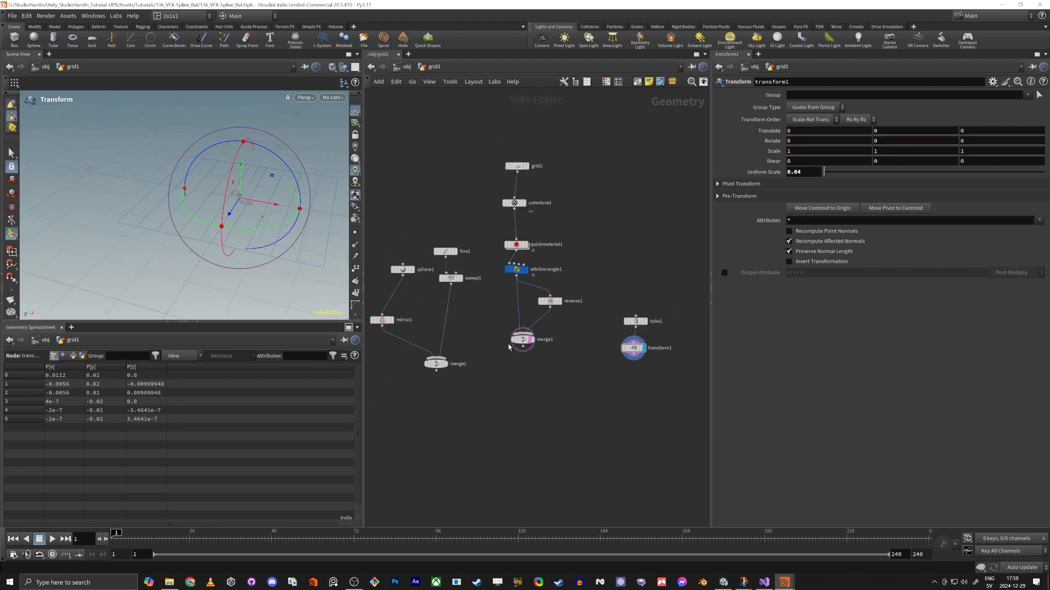
pyautogui.scroll(3, 489, 372)
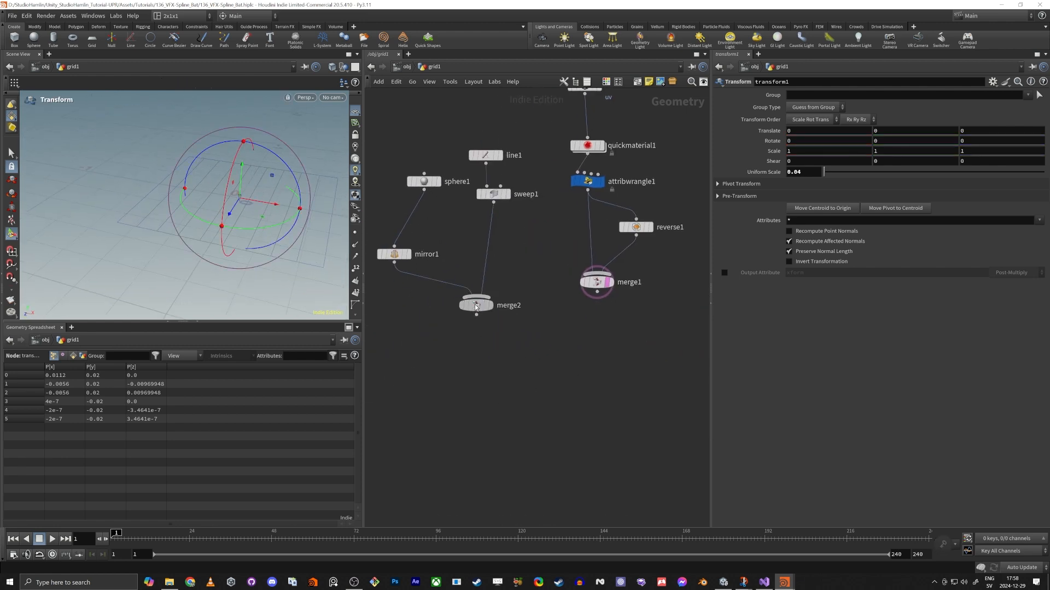
pyautogui.press('h')
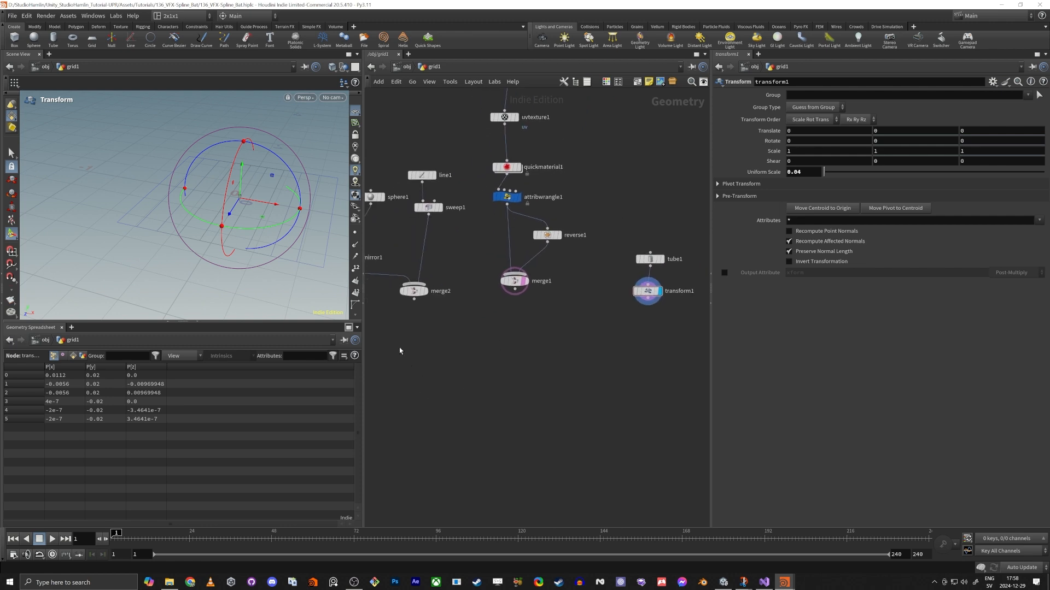
pyautogui.moveTo(393, 353); pyautogui.dragTo(514, 392)
pyautogui.click(515, 392)
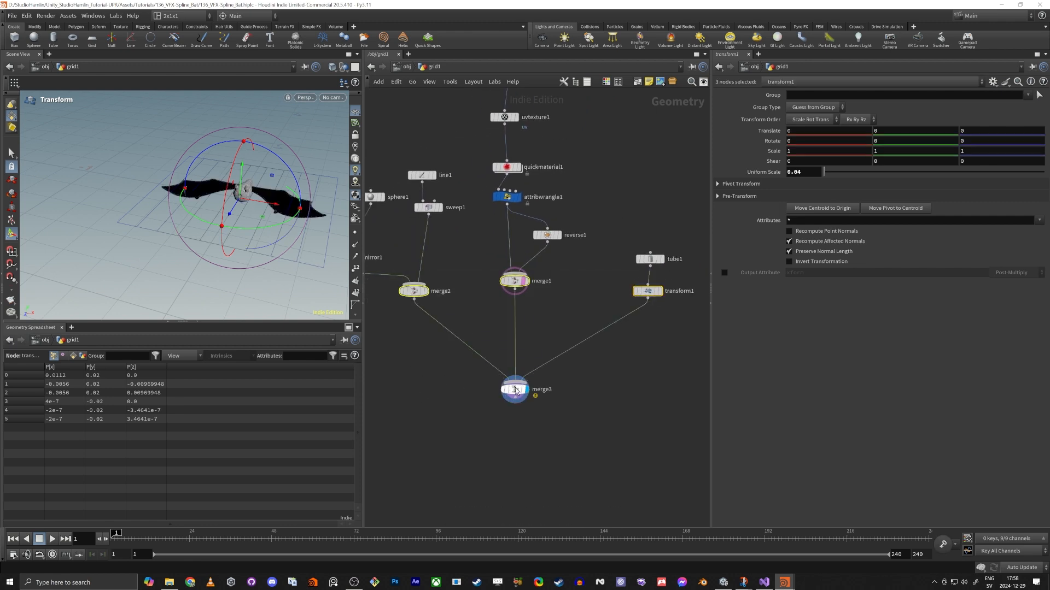
# Place the small cone under the head's front as a fang, translated about -0.0237, -0.0331, -0.0296 and rotated about -25.6 degrees in X.
pyautogui.moveTo(176, 264); pyautogui.dragTo(156, 199)
pyautogui.click(648, 291)
pyautogui.press('Return')
pyautogui.press('Escape')
pyautogui.press('Return')
pyautogui.keyDown('alt'); pyautogui.moveTo(156, 200); pyautogui.dragTo(203, 235); pyautogui.keyUp('alt')
# Duplicate the ears' Mirror node and insert the copy between the cone's Transform and the final Merge.
pyautogui.moveTo(432, 275); pyautogui.dragTo(488, 280, button='middle')
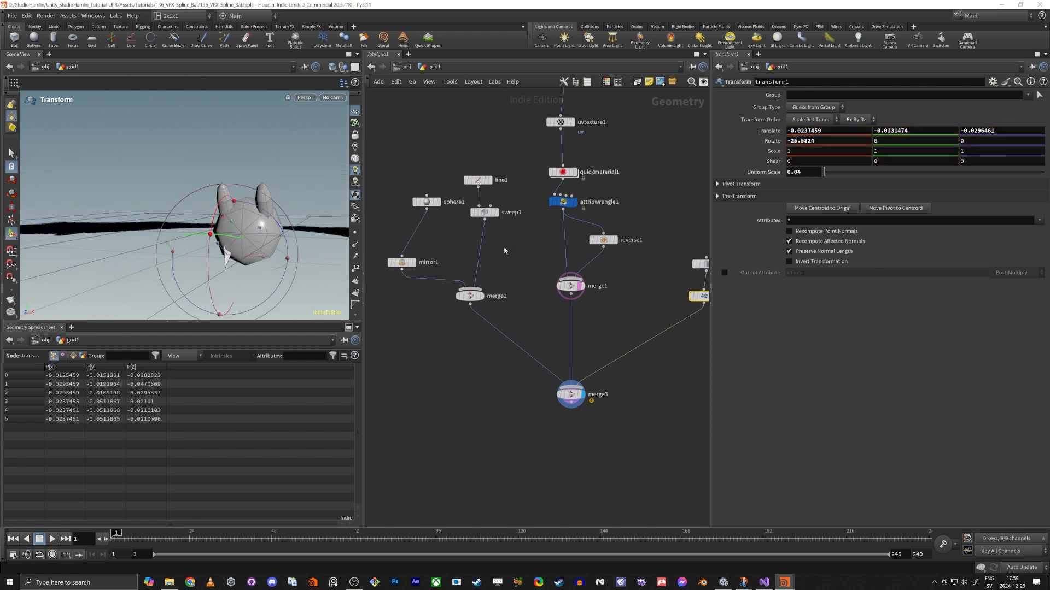
pyautogui.keyDown('alt'); pyautogui.moveTo(404, 264); pyautogui.dragTo(634, 313); pyautogui.keyUp('alt')
pyautogui.moveTo(634, 313); pyautogui.dragTo(547, 304, button='middle')
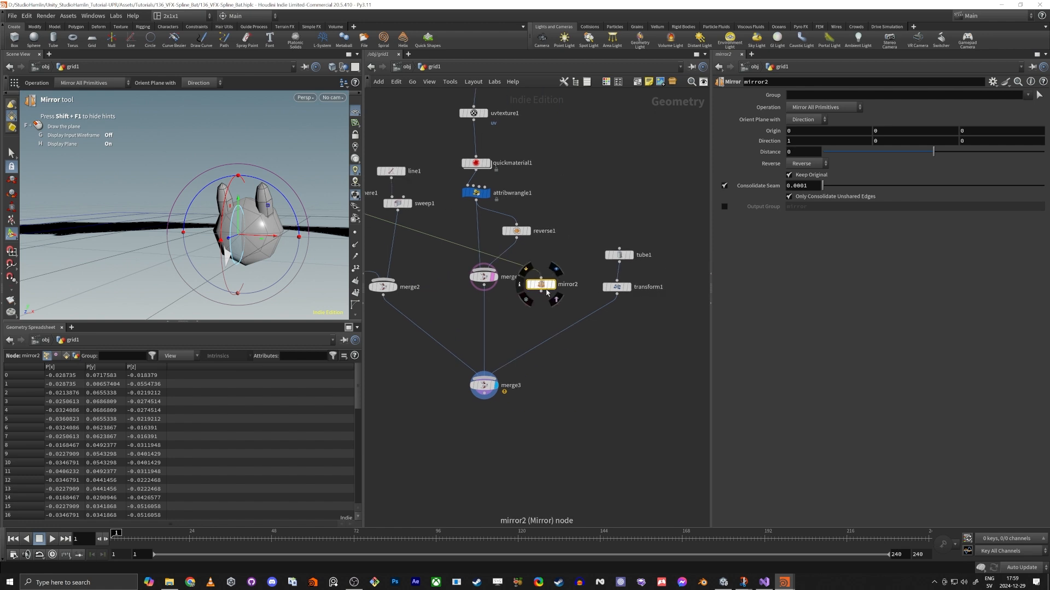
pyautogui.moveTo(540, 285); pyautogui.dragTo(602, 315)
pyautogui.press('Escape')
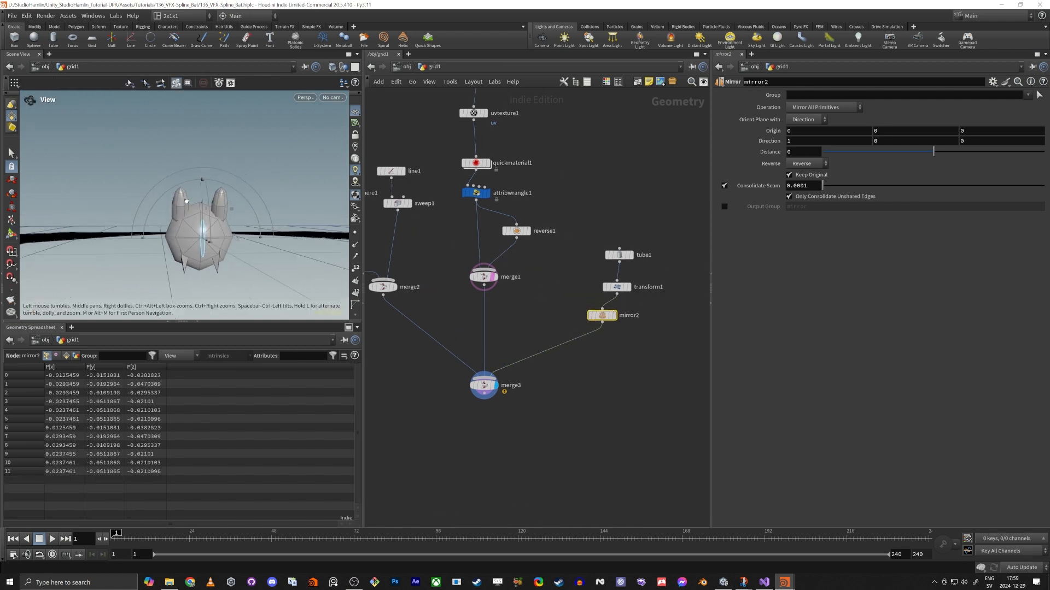
pyautogui.moveTo(276, 241); pyautogui.dragTo(254, 267)
pyautogui.press('Return')
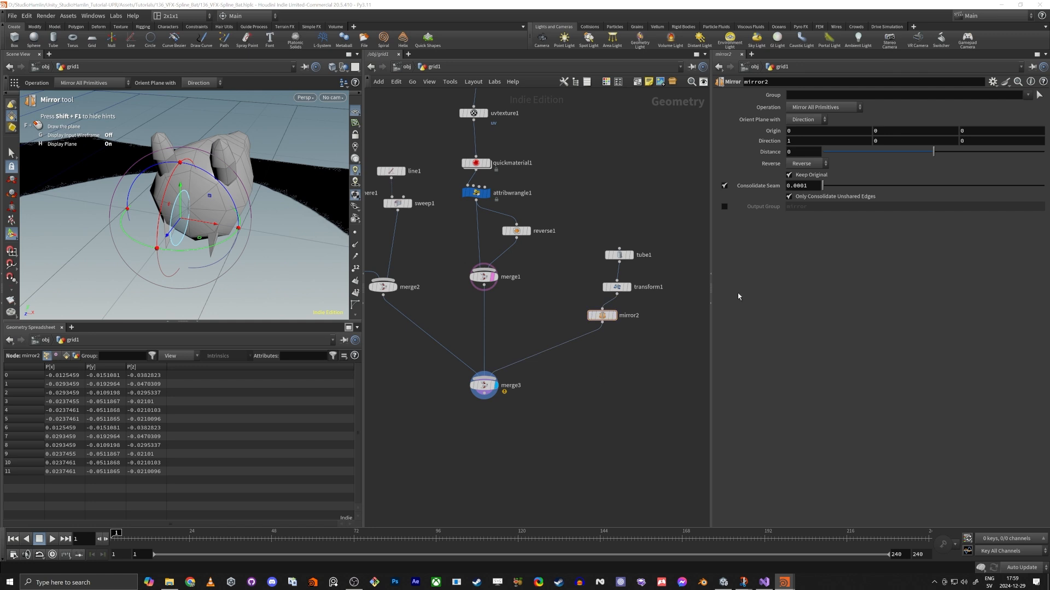
# Insert a Color node after the teeth's Mirror and set its colour to red 1, 0, 0.
pyautogui.press('Tab')
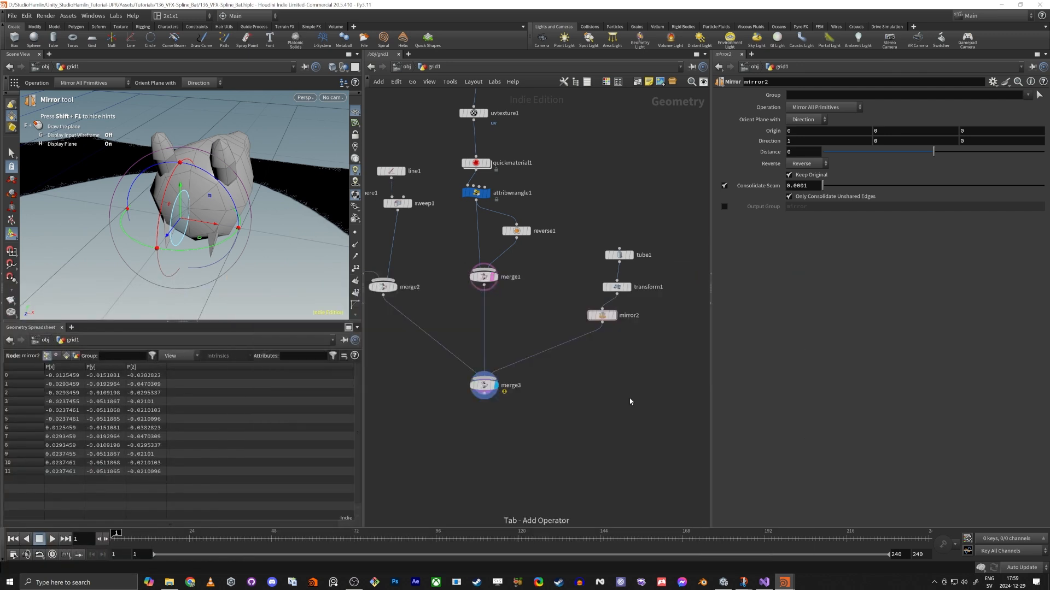
pyautogui.click(629, 400)
pyautogui.click(572, 340)
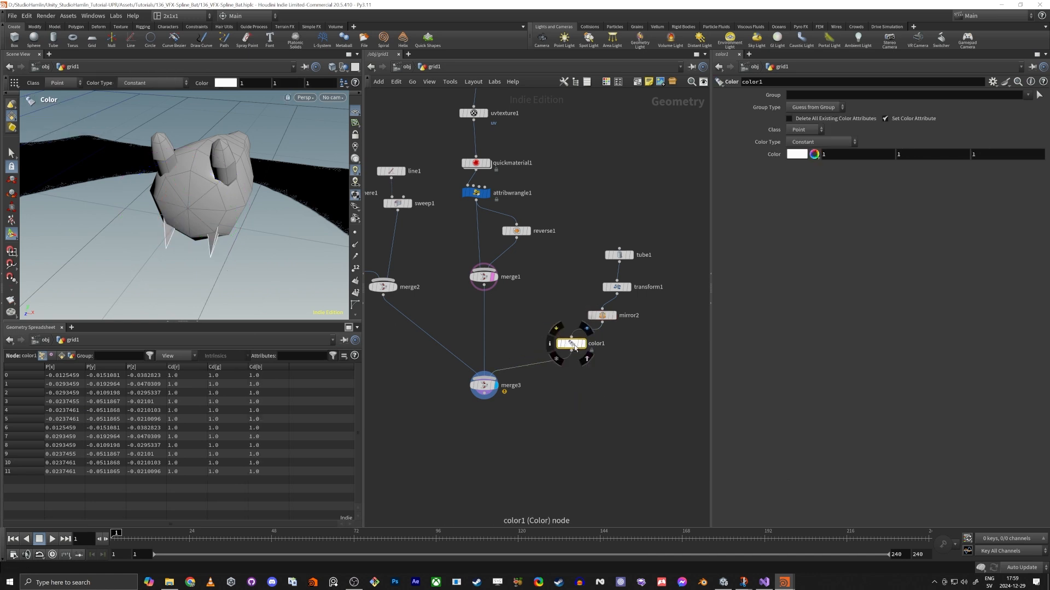
pyautogui.doubleClick(917, 156)
pyautogui.write('0')
pyautogui.press('Tab')
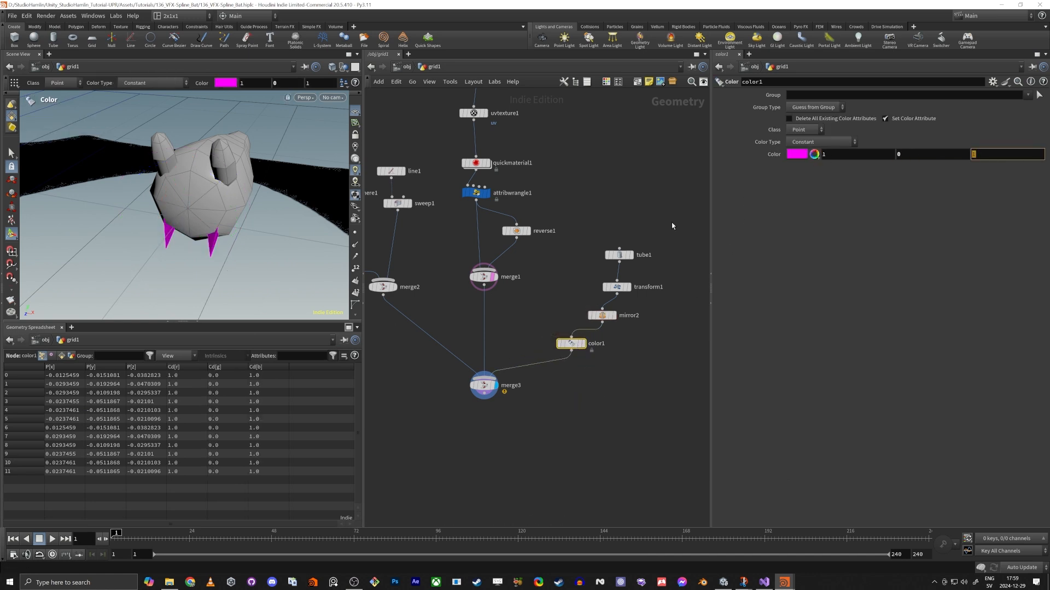
pyautogui.write('0')
pyautogui.press('Tab')
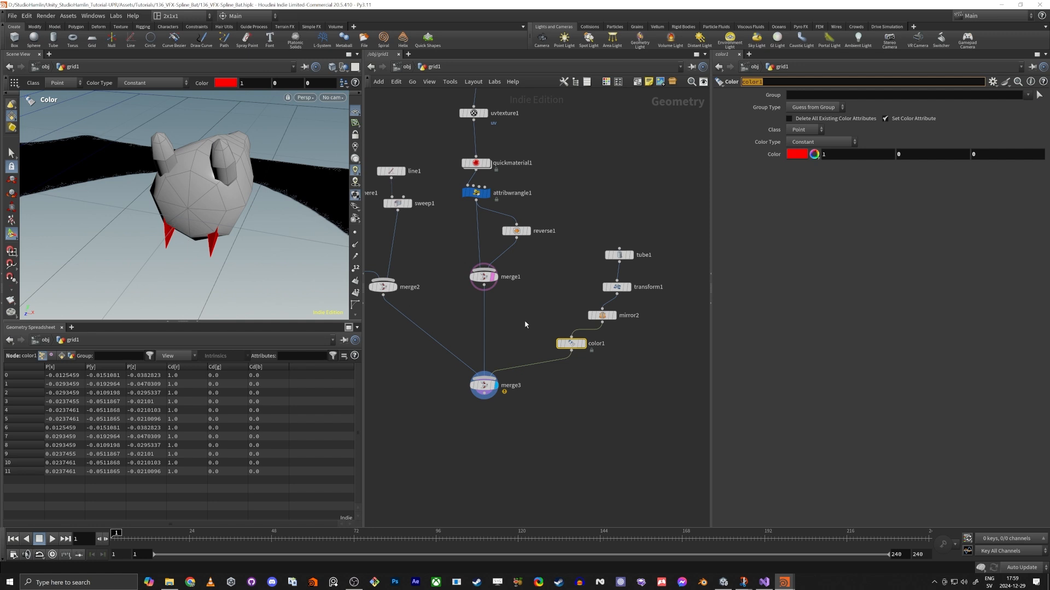
# Colour the teeth's Color node red in the network and realign the sphere, line, mirror and sweep nodes feeding merge2.
pyautogui.press('c')
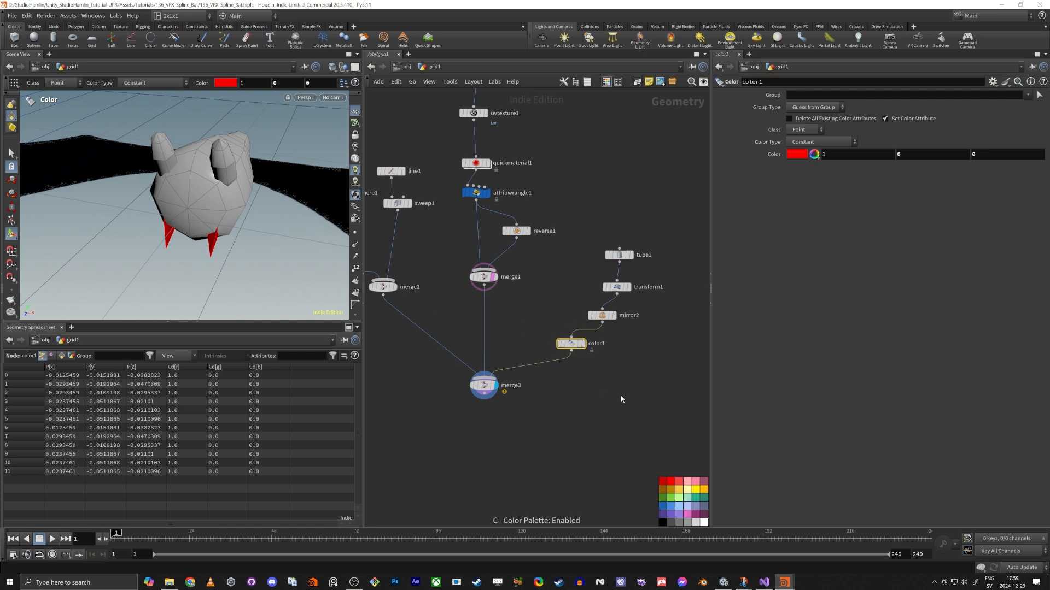
pyautogui.click(663, 481)
pyautogui.moveTo(561, 429); pyautogui.dragTo(651, 406, button='middle')
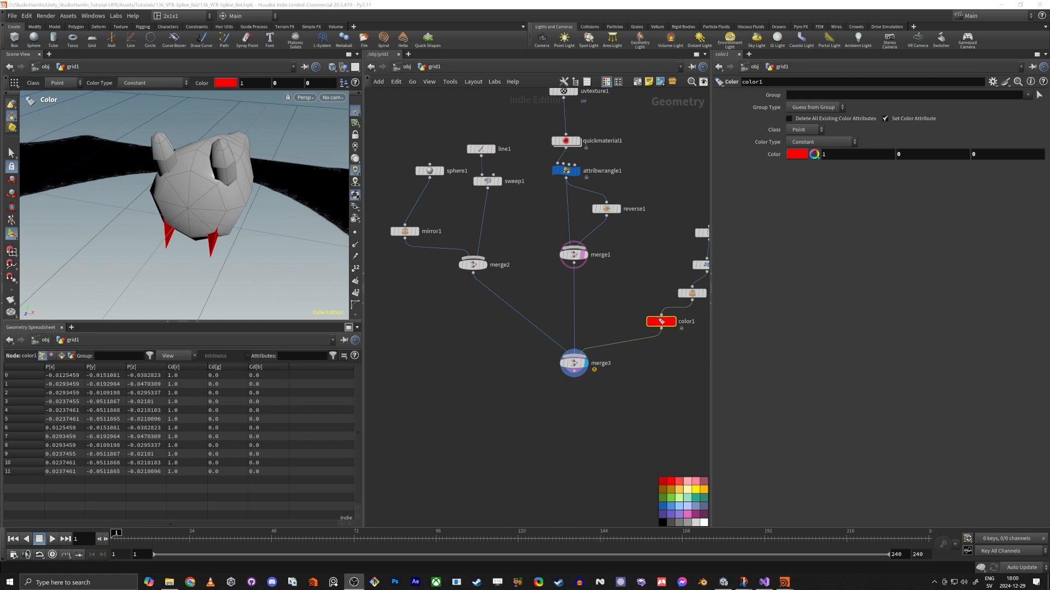
pyautogui.moveTo(556, 421); pyautogui.dragTo(541, 425, button='middle')
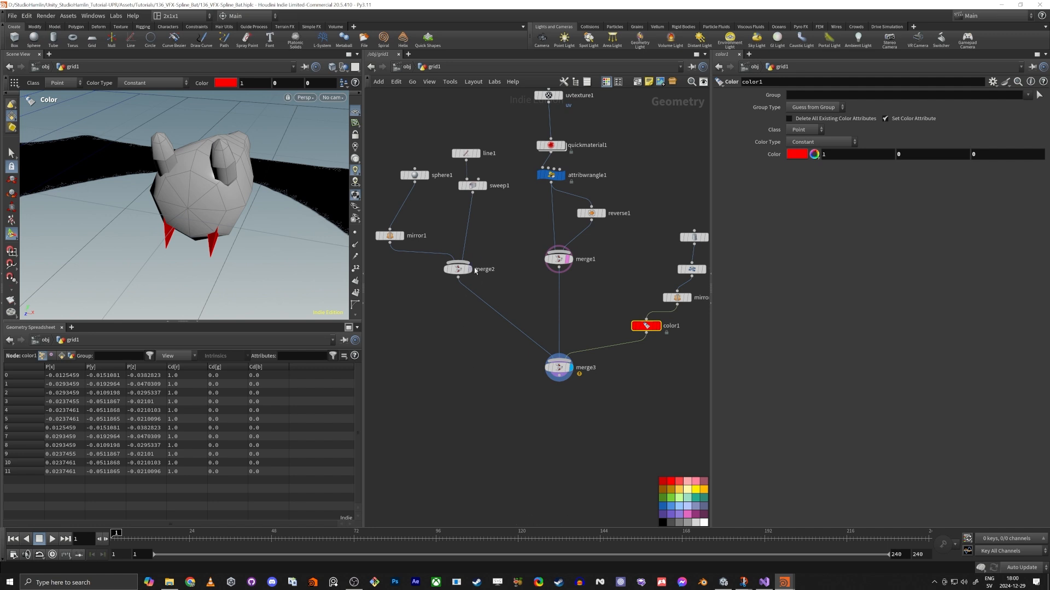
pyautogui.moveTo(464, 269); pyautogui.dragTo(450, 240)
pyautogui.press('a')
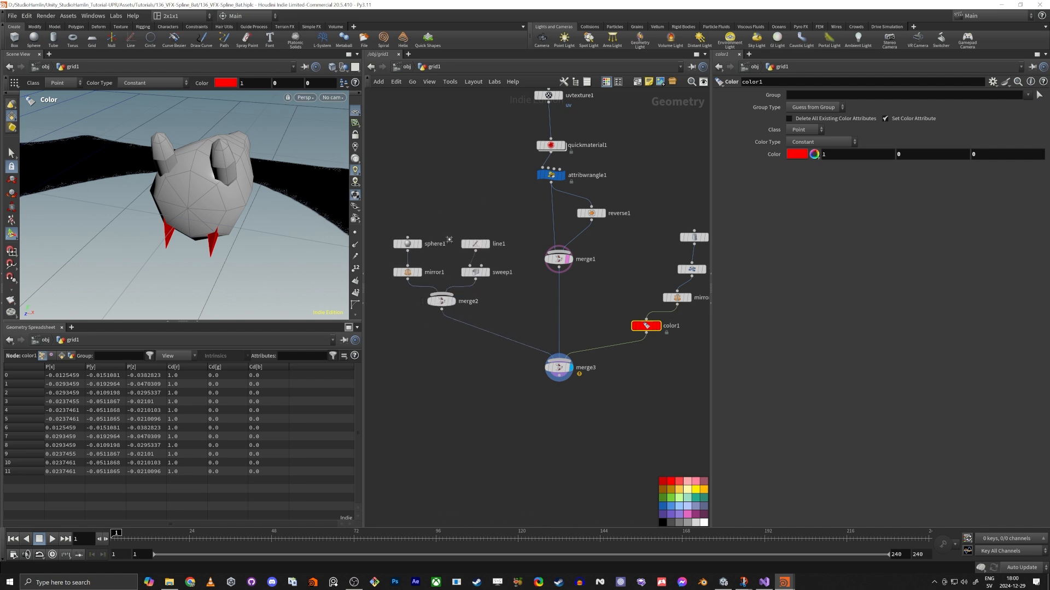
# Display the wings' merge1 on its own to examine it, and redisplay the combined bat at merge3.
pyautogui.moveTo(457, 205); pyautogui.dragTo(461, 241, button='middle')
pyautogui.scroll(2, 554, 263)
pyautogui.click(550, 270)
pyautogui.press('Escape')
pyautogui.moveTo(232, 183); pyautogui.dragTo(175, 170)
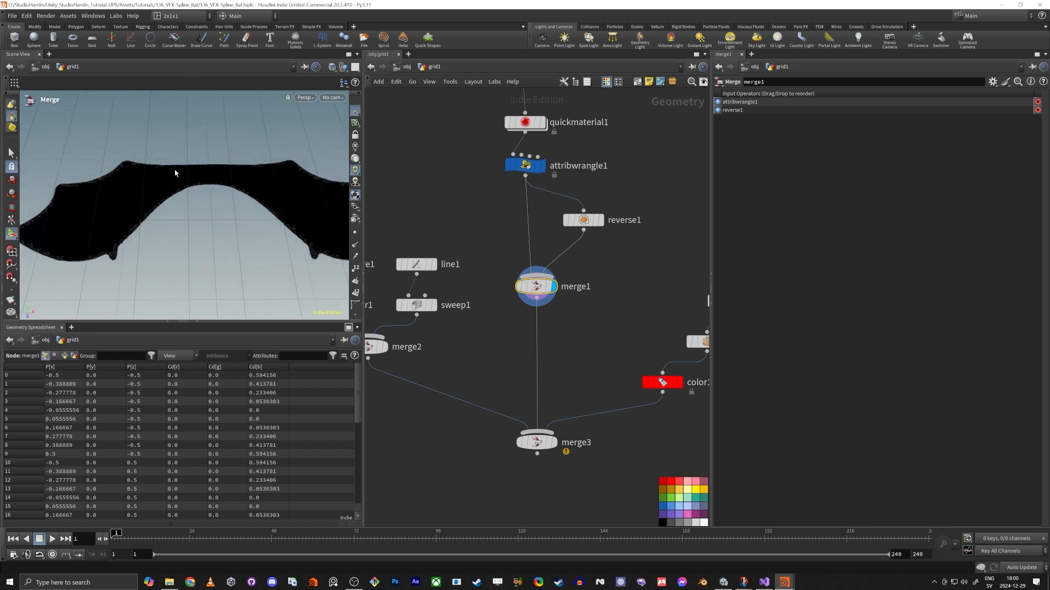
pyautogui.click(540, 446)
pyautogui.click(557, 421)
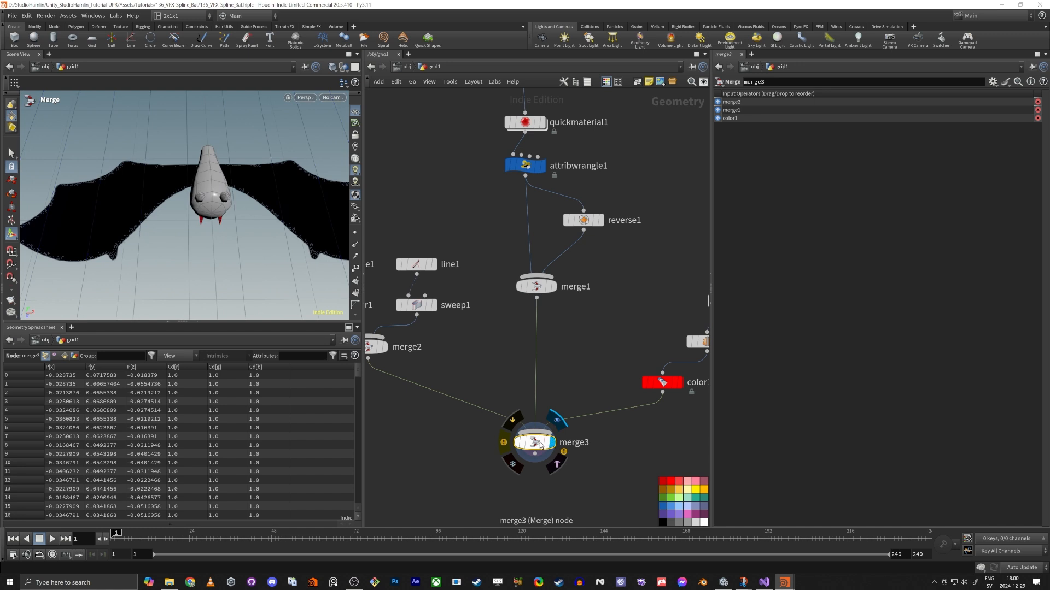
pyautogui.moveTo(108, 208); pyautogui.dragTo(108, 198)
# Insert a Color node between merge2 and merge3 and set the body and ears to black 0, 0, 0.
pyautogui.moveTo(624, 344); pyautogui.dragTo(662, 298, button='middle')
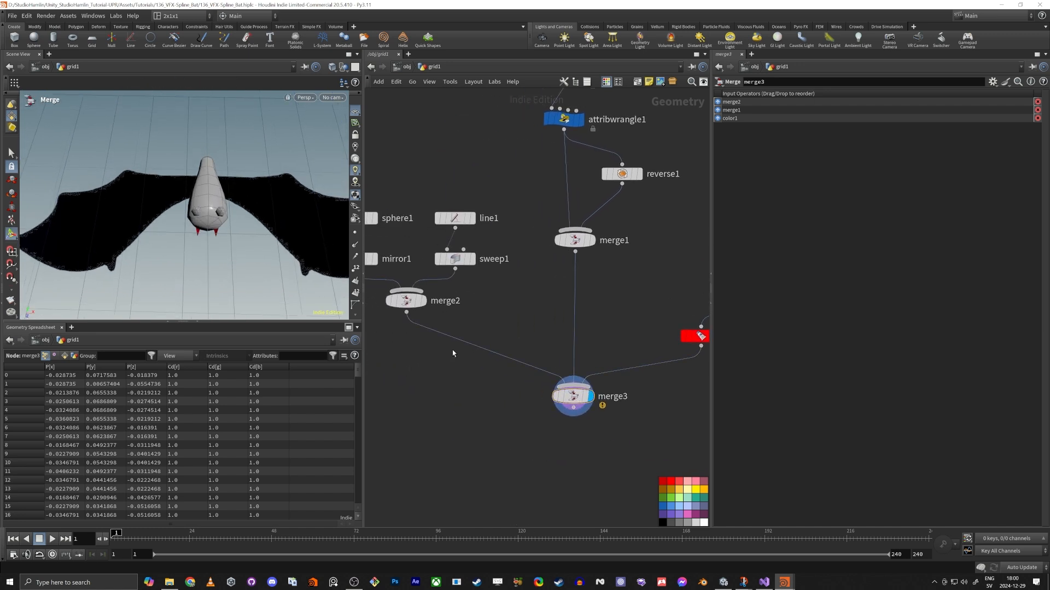
pyautogui.press('Tab')
pyautogui.write('c')
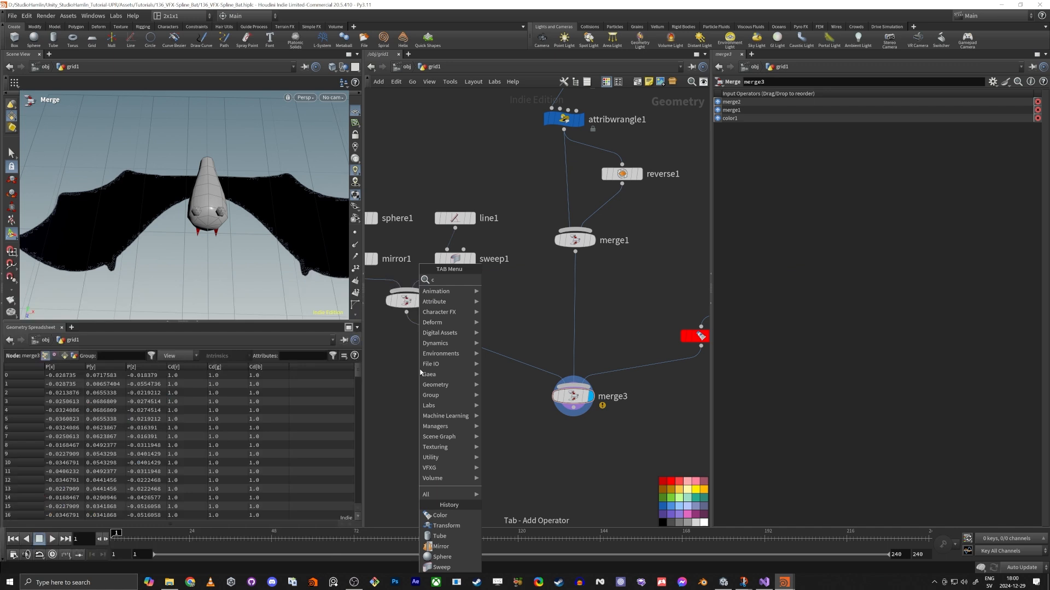
pyautogui.write('olor')
pyautogui.press('Return')
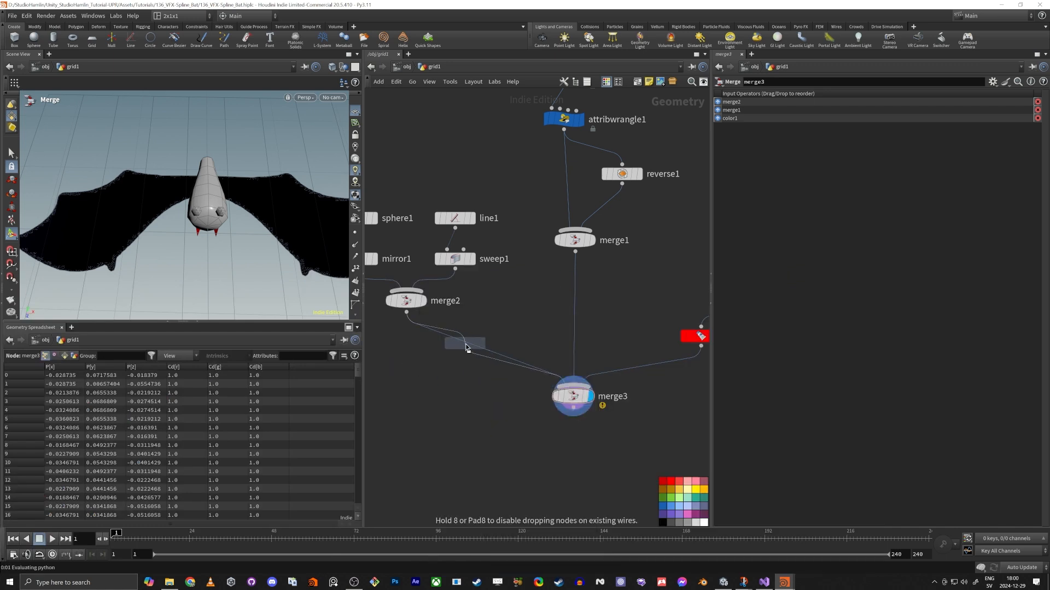
pyautogui.click(466, 348)
pyautogui.moveTo(835, 155); pyautogui.dragTo(785, 166)
pyautogui.write('0')
pyautogui.press('Tab')
pyautogui.write('0')
pyautogui.press('Tab')
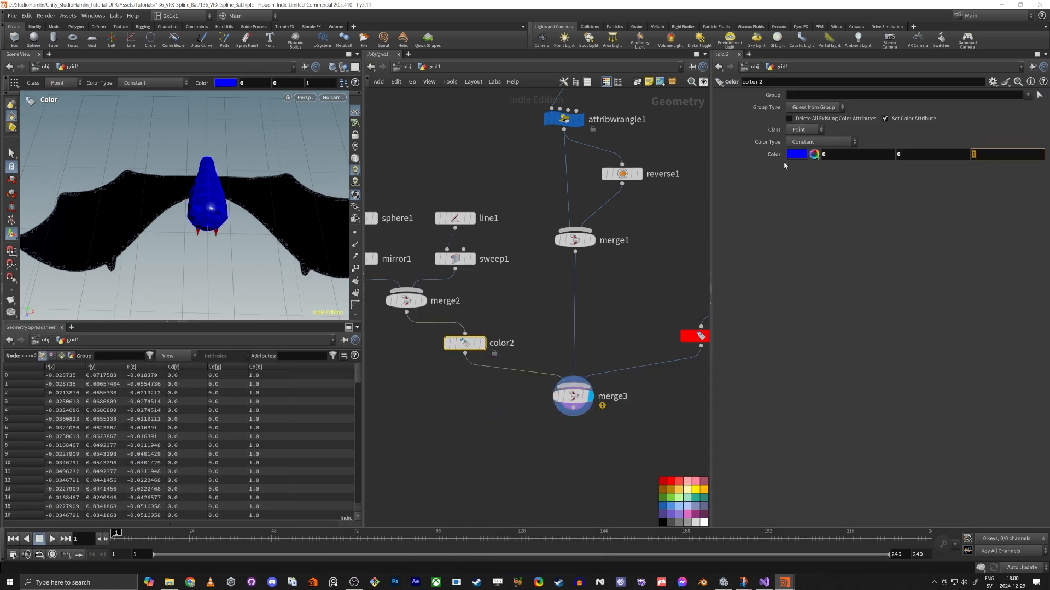
pyautogui.write('0')
pyautogui.press('Tab')
pyautogui.press('Escape')
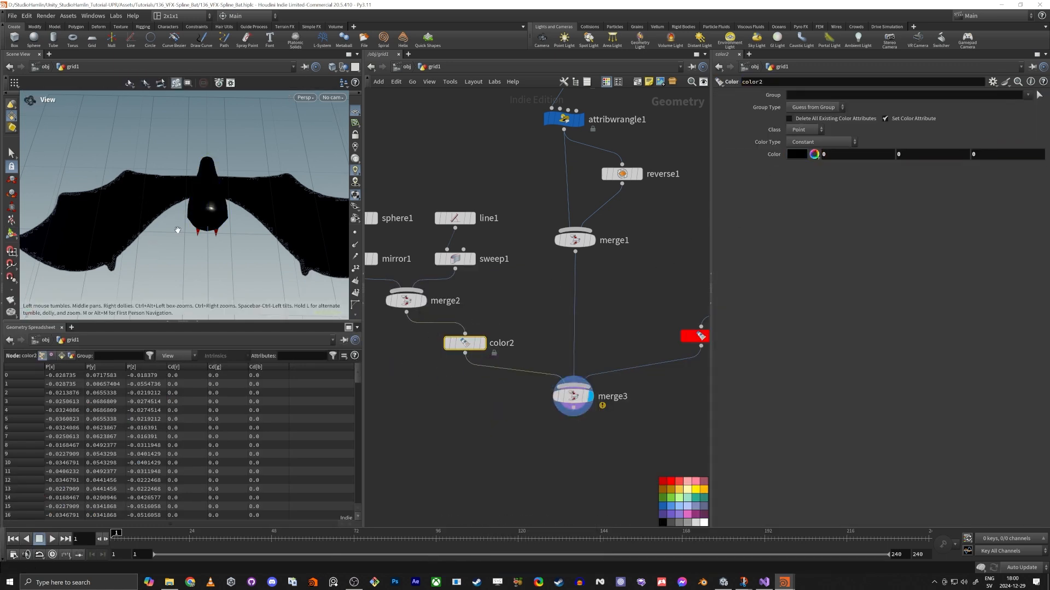
pyautogui.moveTo(173, 166); pyautogui.dragTo(164, 190)
# Connect a ROP FBX Output node to the output of merge3 and place it below.
pyautogui.moveTo(439, 382); pyautogui.dragTo(383, 271, button='middle')
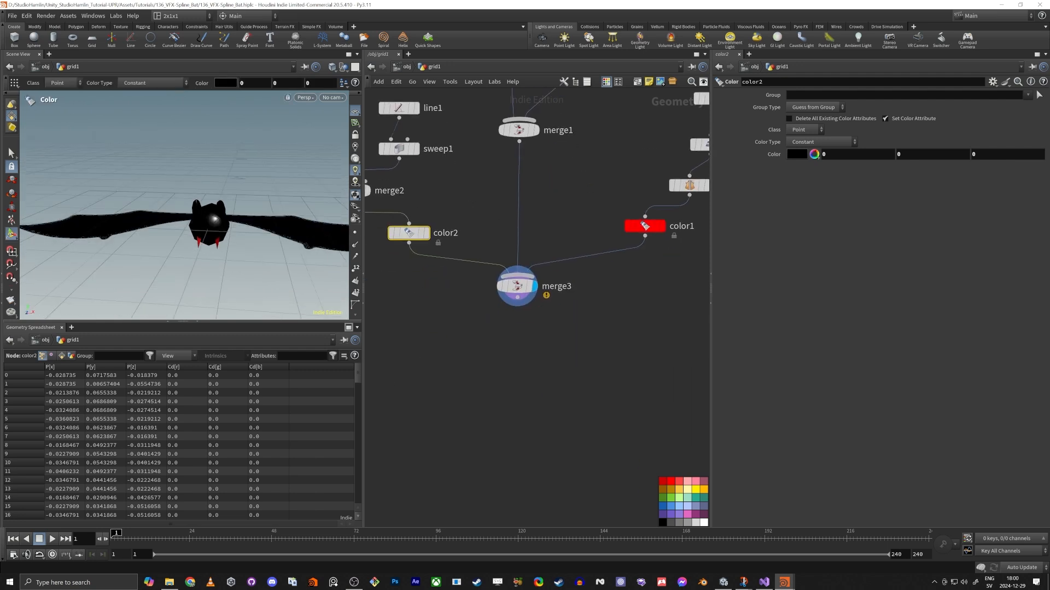
pyautogui.hotkey('alt', 'Tab')
pyautogui.click(301, 349)
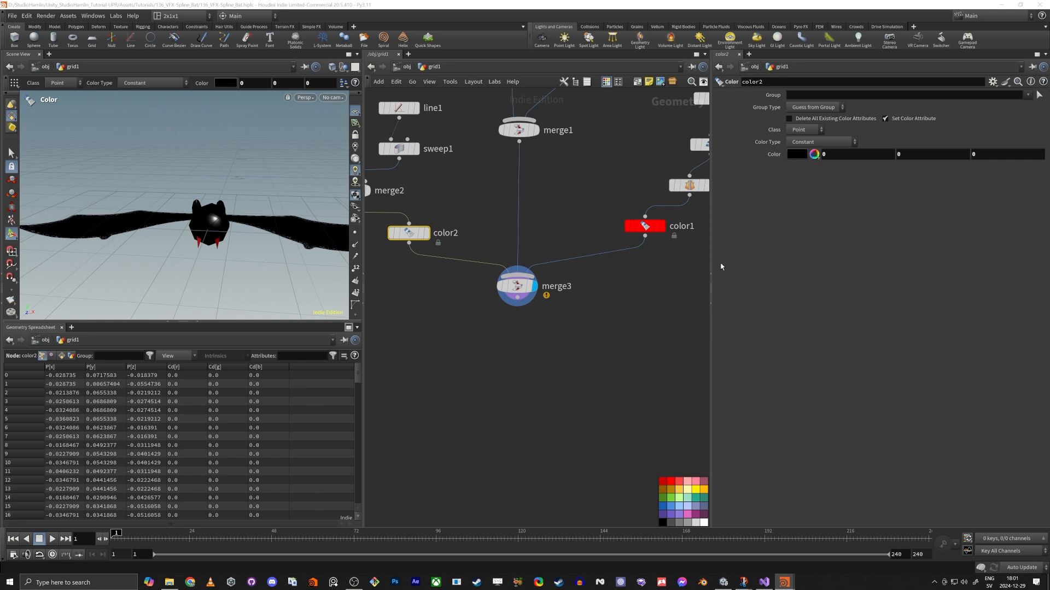
pyautogui.click(515, 302)
pyautogui.press('Tab')
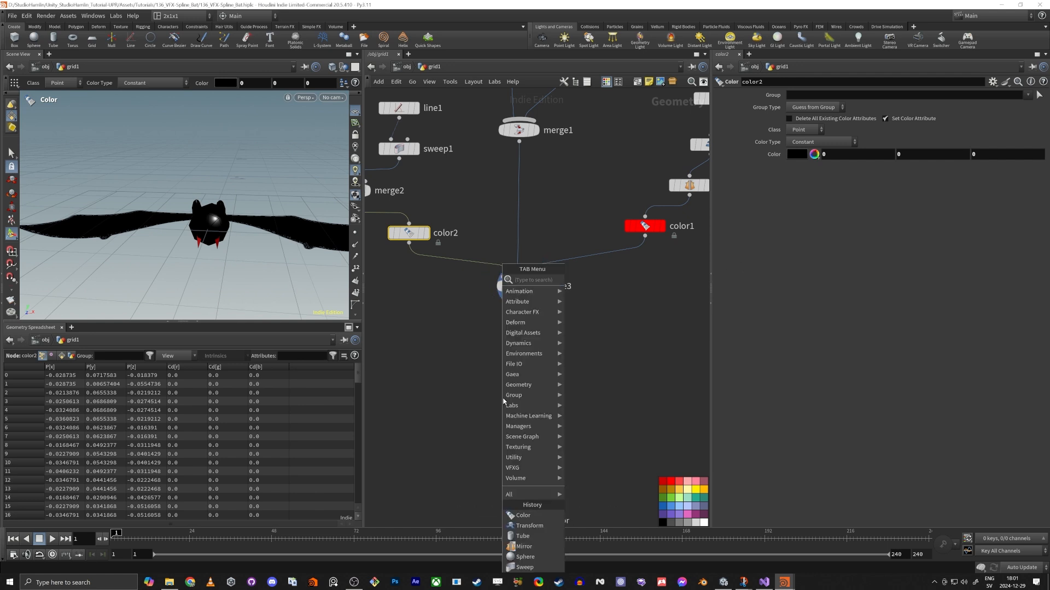
pyautogui.write('rop fbx')
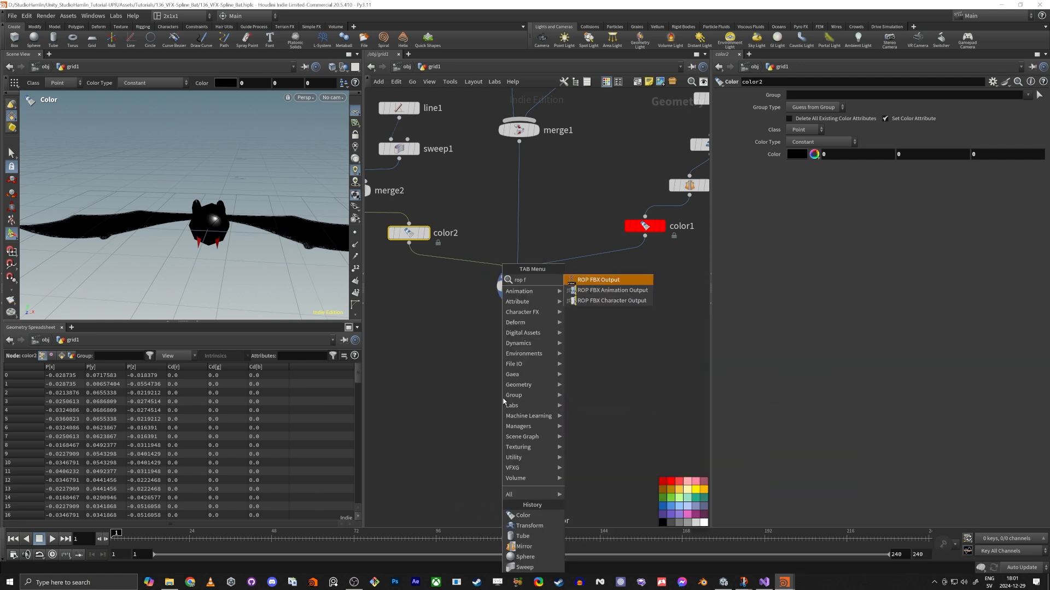
pyautogui.press('Return')
pyautogui.scroll(2, 501, 428)
pyautogui.moveTo(501, 393); pyautogui.dragTo(520, 403)
pyautogui.scroll(1, 645, 320)
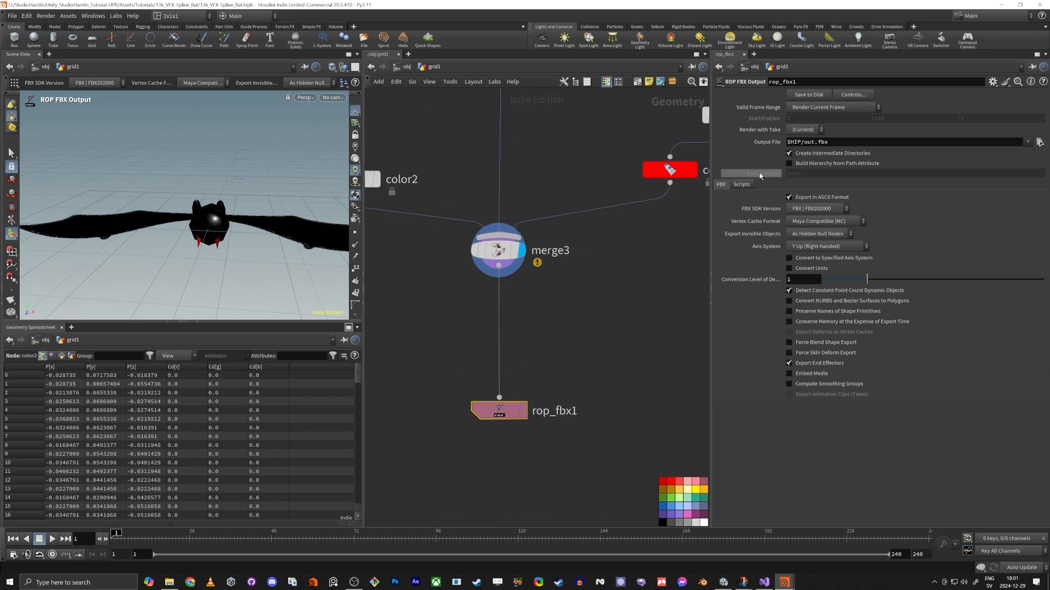
# Enable building the hierarchy from the path attribute on the FBX output and set the path attribute to name.
pyautogui.click(789, 163)
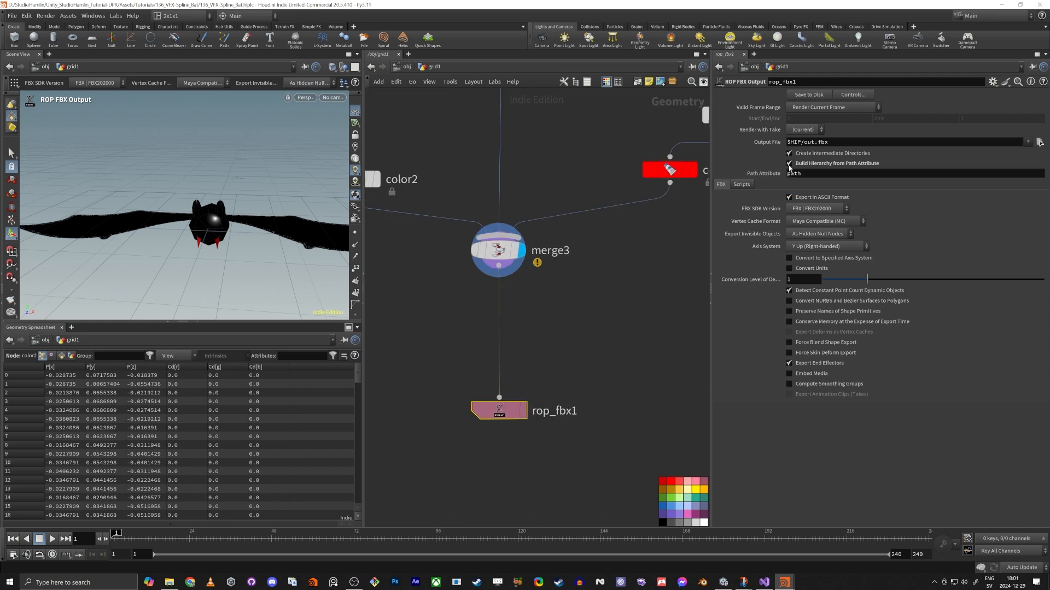
pyautogui.write('name')
pyautogui.press('Return')
# Insert an Attribute Wrangle between merge3 and the FBX output.
pyautogui.press('Tab')
pyautogui.write('wra')
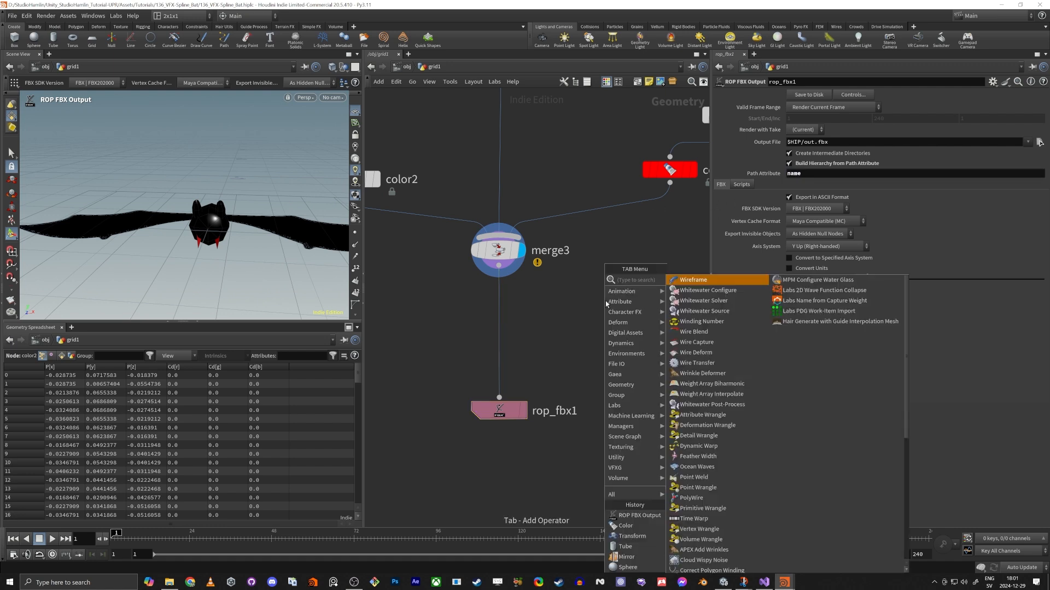
pyautogui.press('Return')
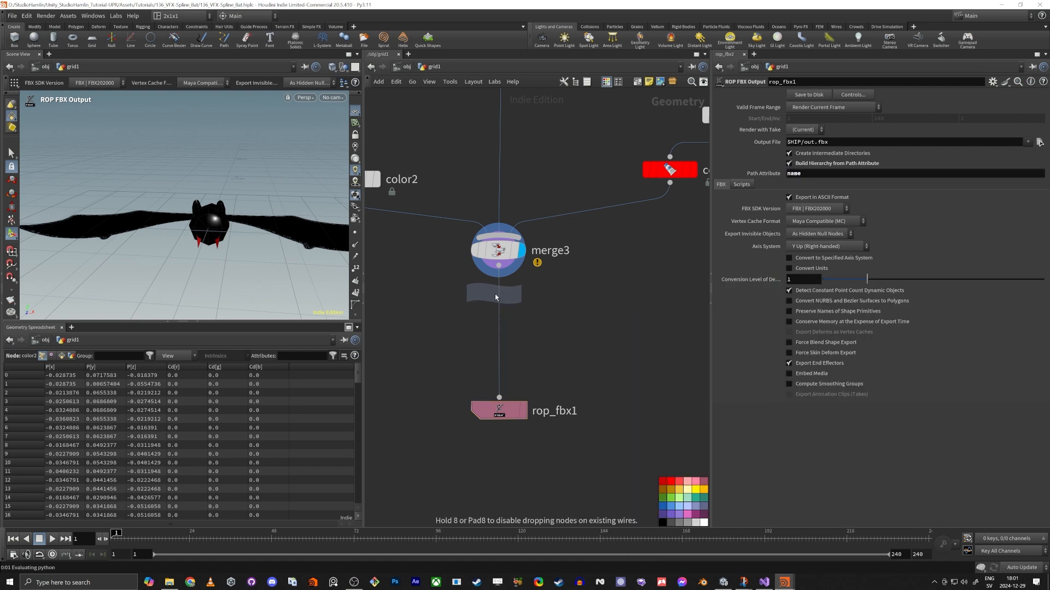
pyautogui.click(519, 309)
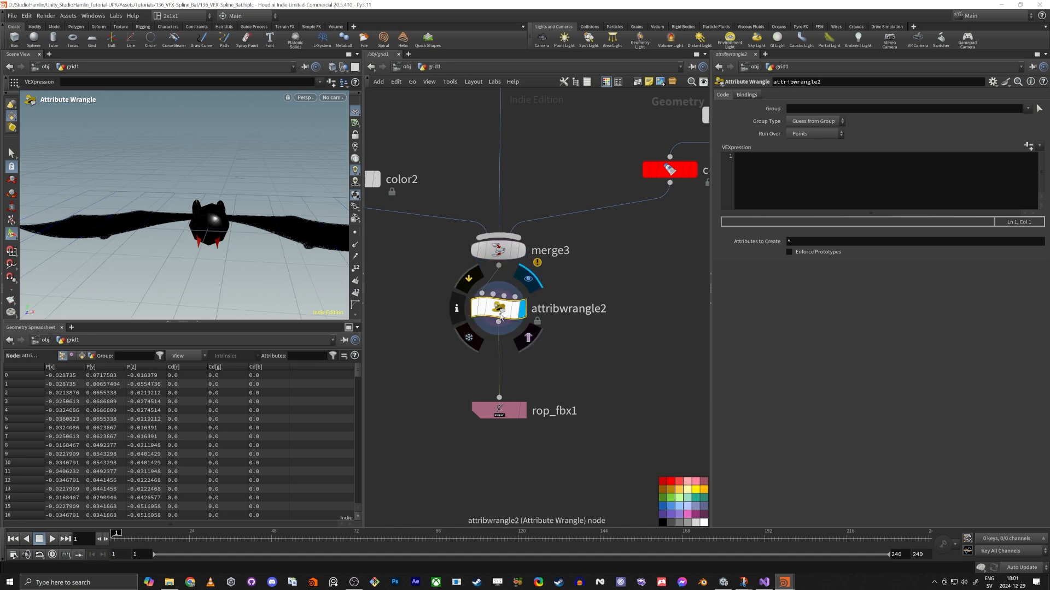
# Switch to Unity, expand the imported Bat_overview2 model and examine its mesh_Bat mesh.
pyautogui.hotkey('alt', 'Tab')
pyautogui.hotkey('alt', 'Tab')
pyautogui.hotkey('alt', 'Tab')
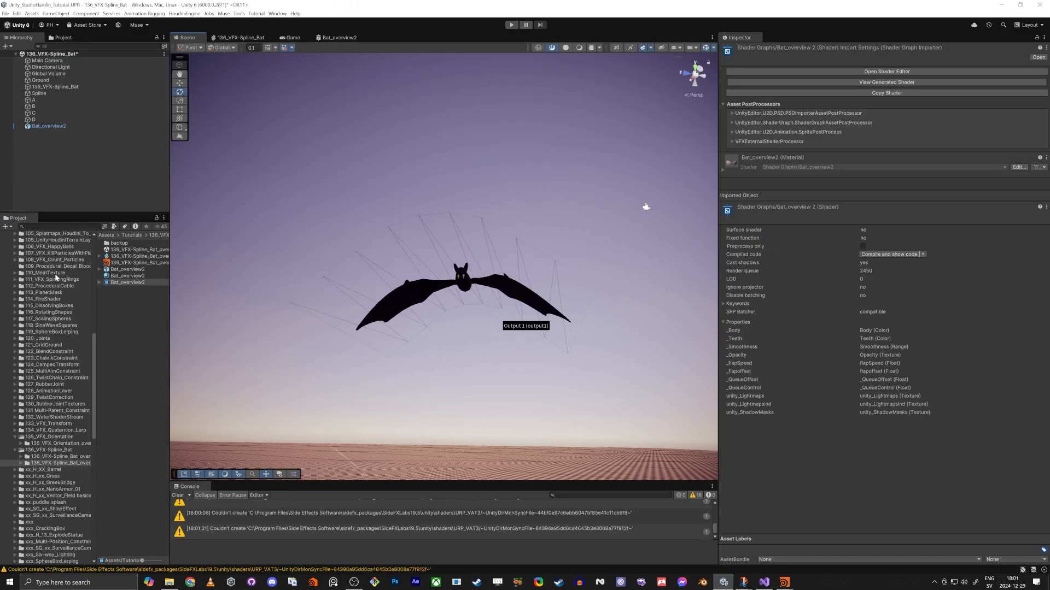
pyautogui.click(128, 270)
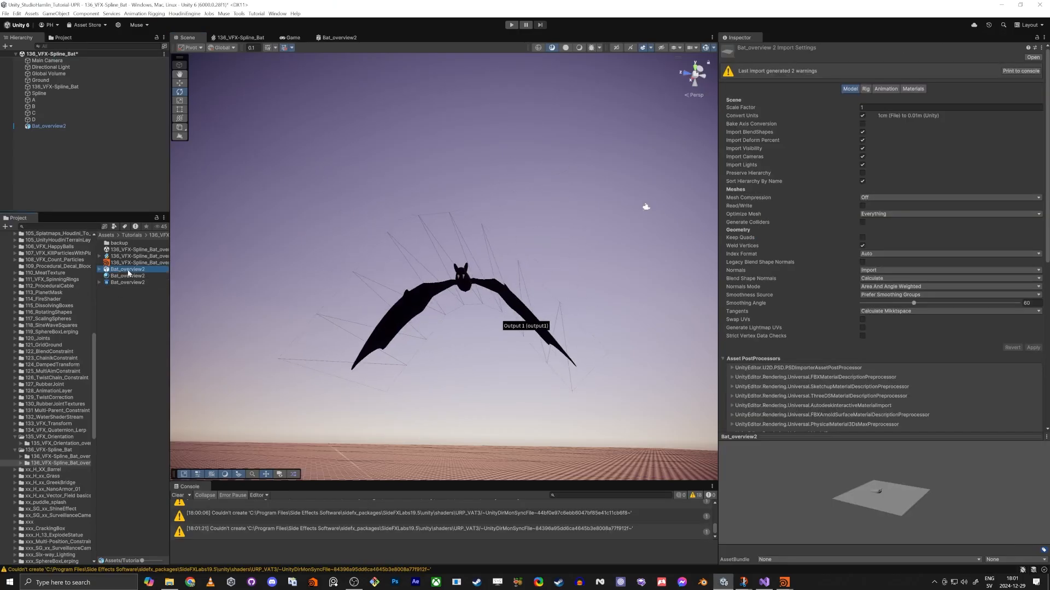
pyautogui.click(100, 270)
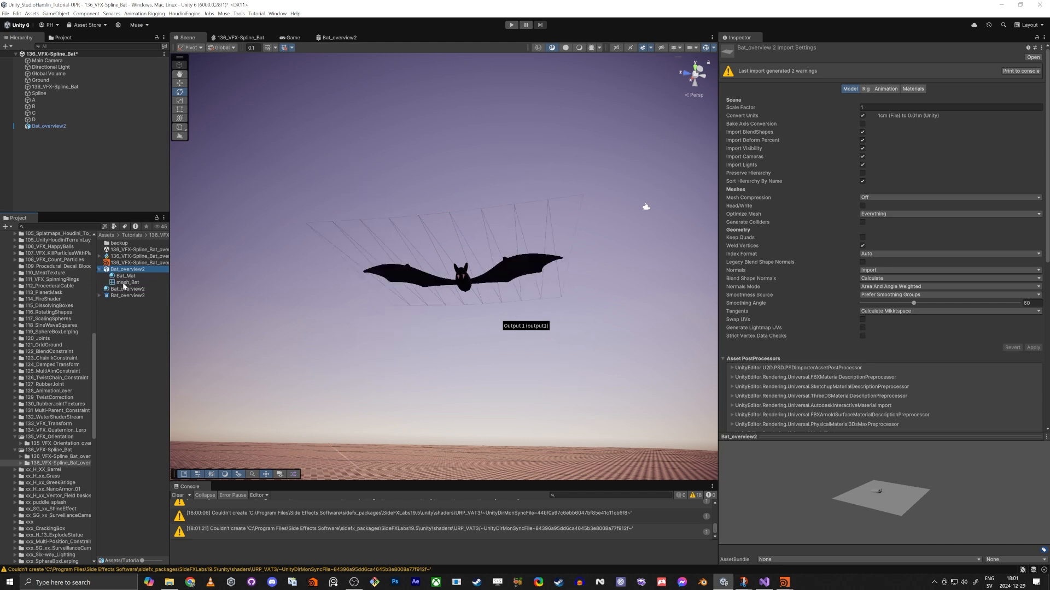
pyautogui.click(126, 283)
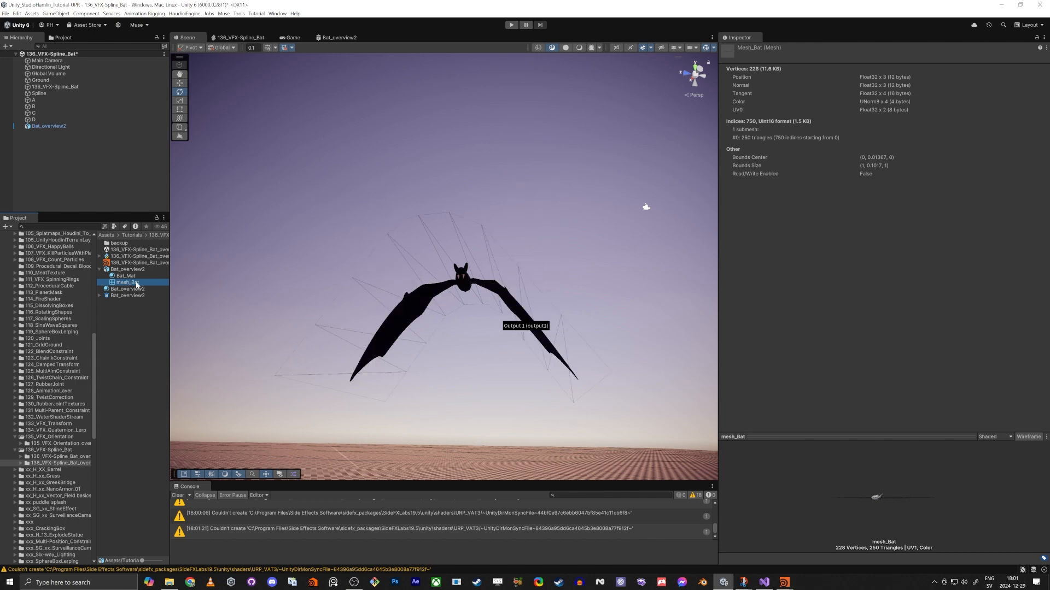
# Switch to Houdini and set attribwrangle2 to run over Primitives with the expression s@name = chs("Mesh_Name");.
pyautogui.hotkey('alt', 'Tab')
pyautogui.click(482, 238)
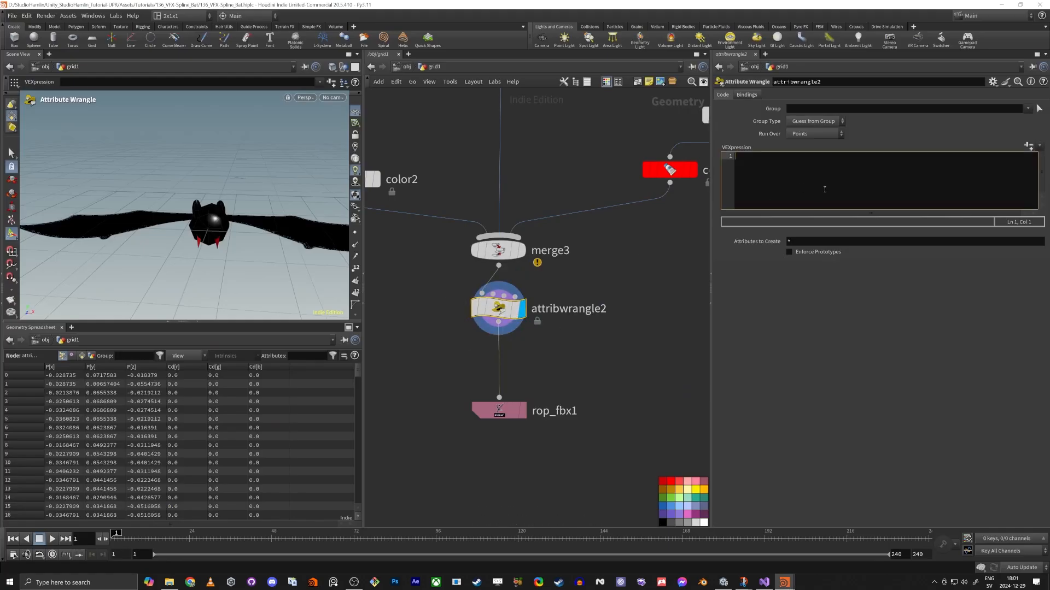
pyautogui.click(813, 134)
pyautogui.click(802, 155)
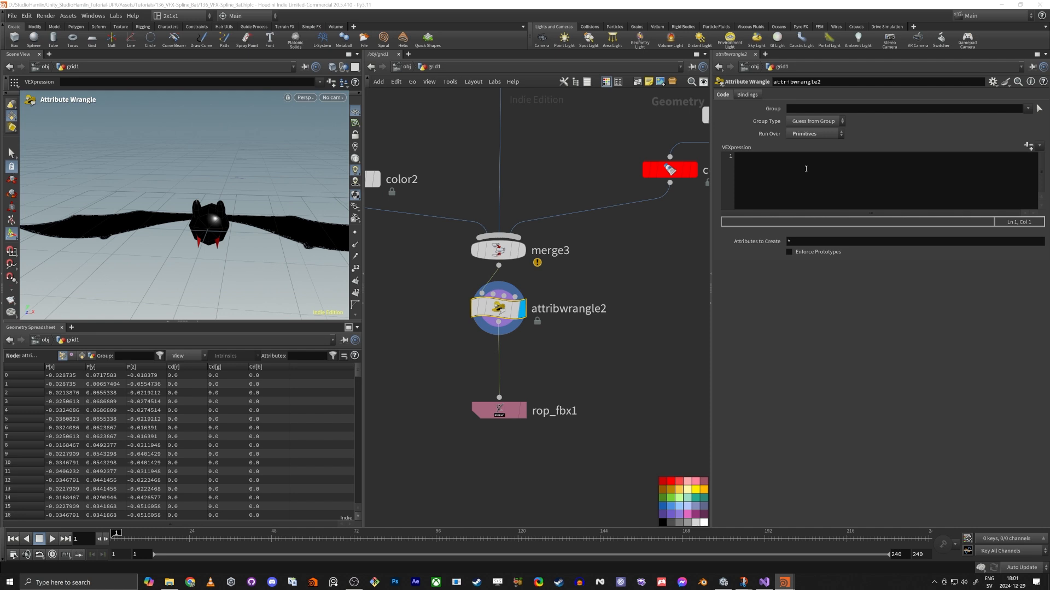
pyautogui.click(812, 175)
pyautogui.write('s@')
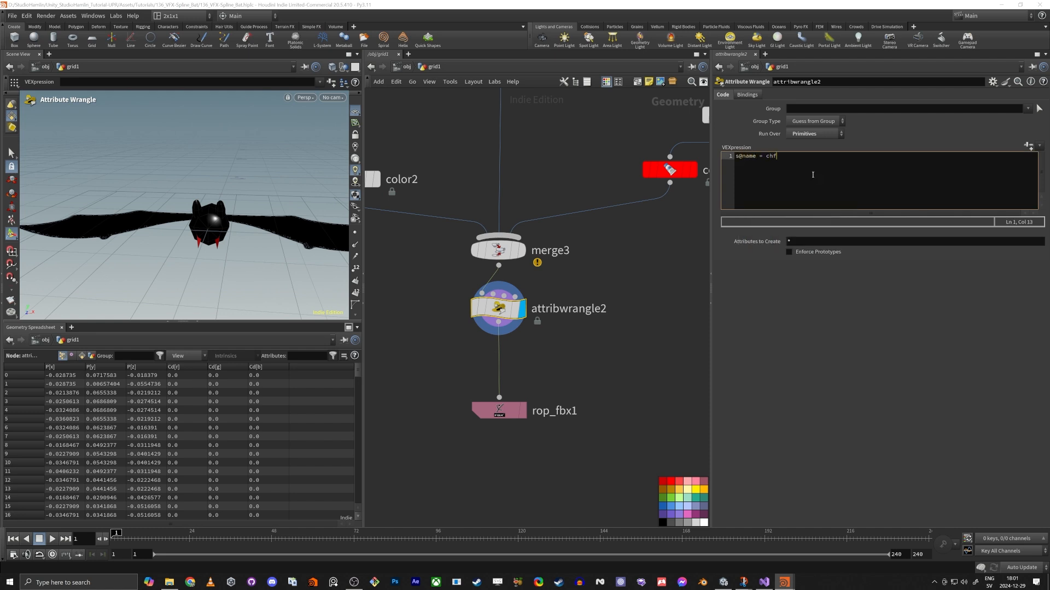
pyautogui.write('name = chs("Mesh_Name");')
pyautogui.press('Return')
pyautogui.press('BackSpace')
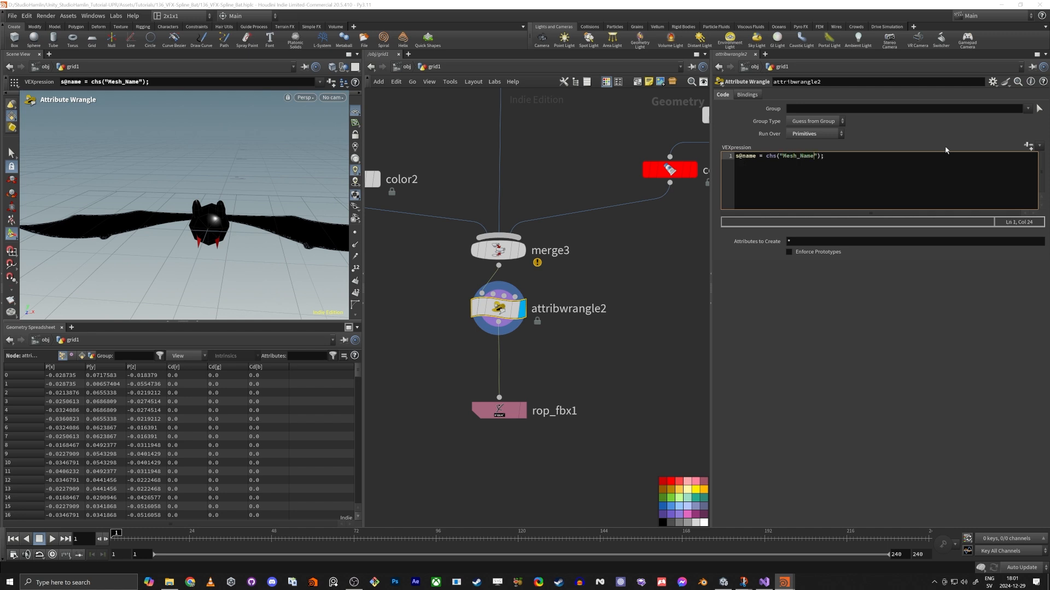
# Create the Mesh Name parameter from the wrangle's expression and set it to mesh_Bat.
pyautogui.click(1028, 146)
pyautogui.click(823, 145)
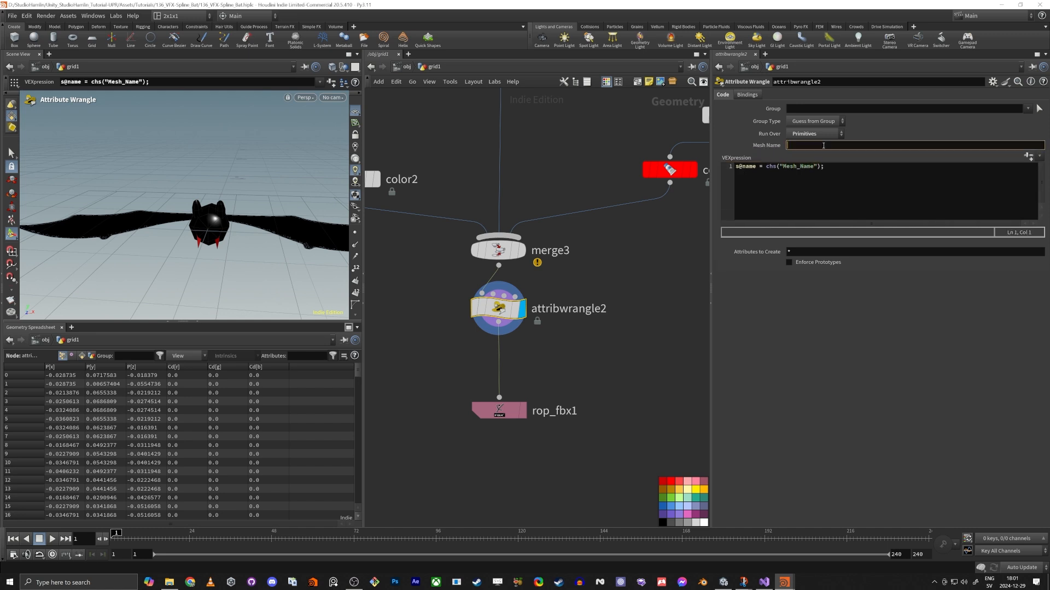
pyautogui.press('Return')
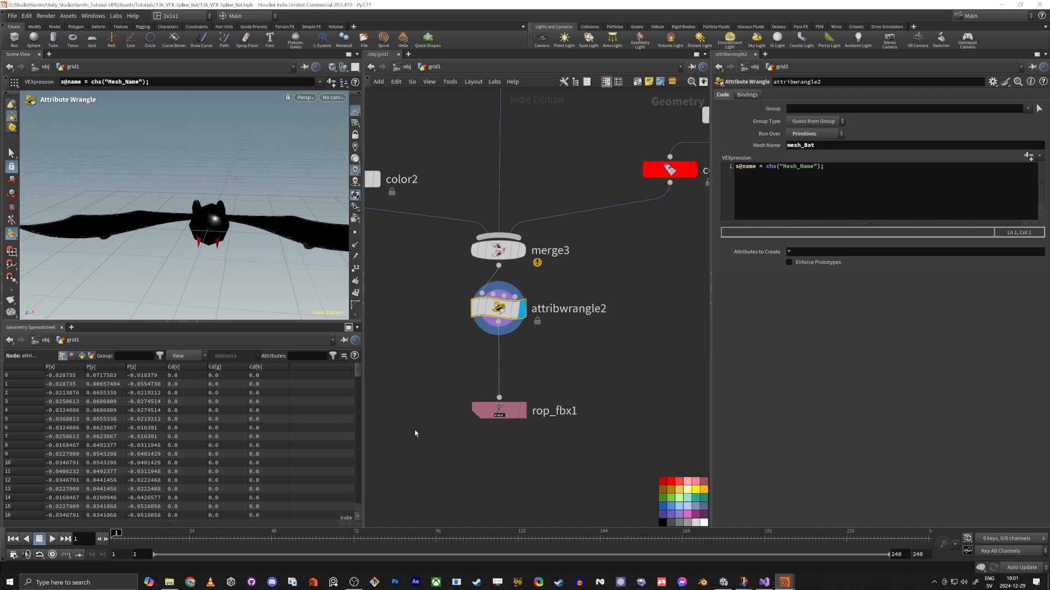
# Move the FBX output further down and insert a second Attribute Wrangle between attribwrangle2 and it.
pyautogui.moveTo(499, 411); pyautogui.dragTo(499, 480)
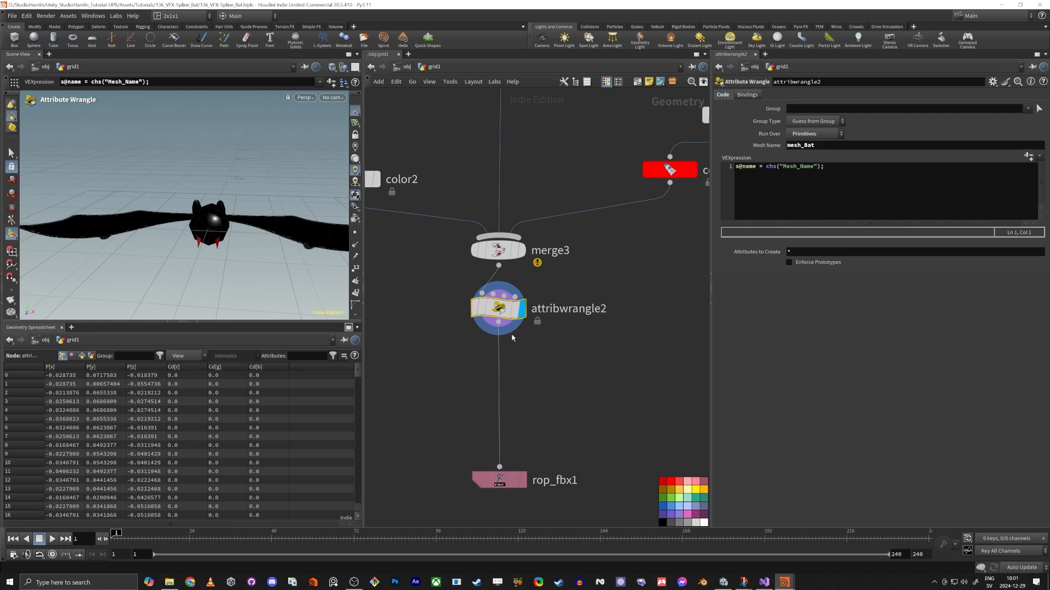
pyautogui.moveTo(527, 350)
pyautogui.press('Tab')
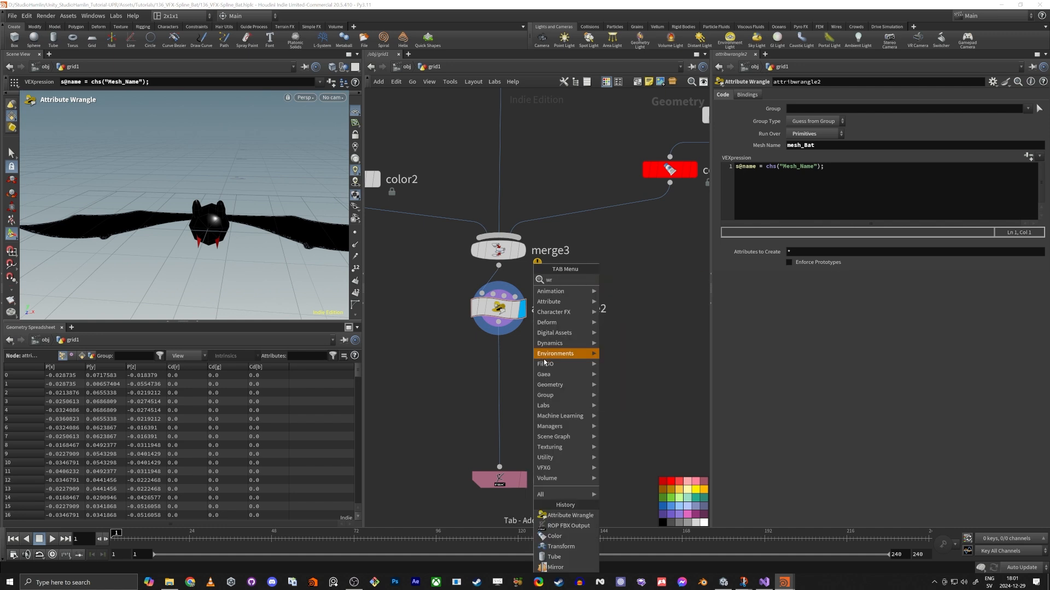
pyautogui.write('wra')
pyautogui.press('Return')
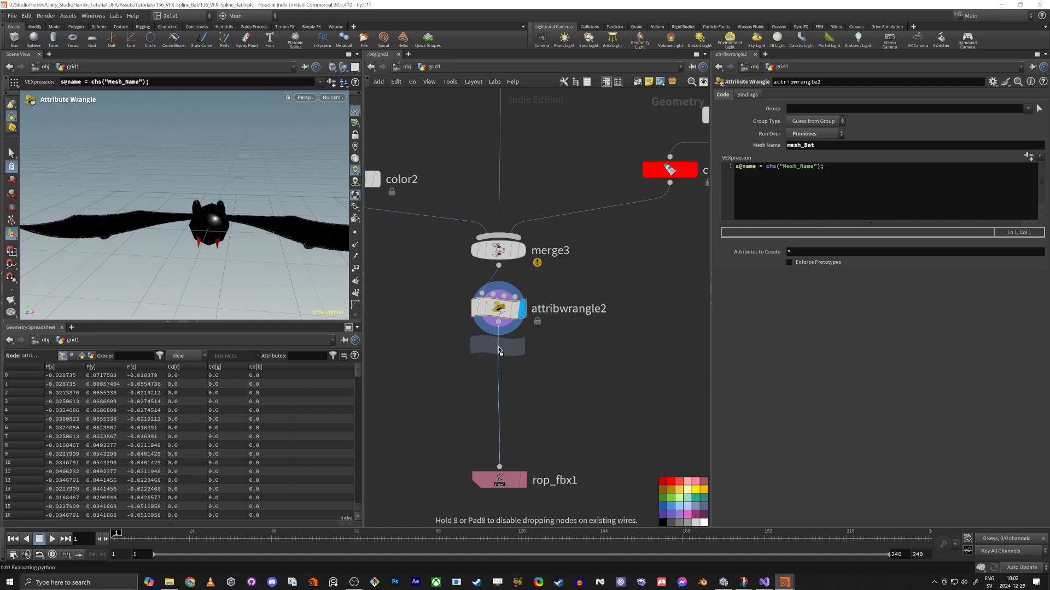
pyautogui.click(510, 374)
# Enter s@shop_materialpath = chs("Material"); as the new wrangle's VEX expression.
pyautogui.click(819, 173)
pyautogui.write('s')
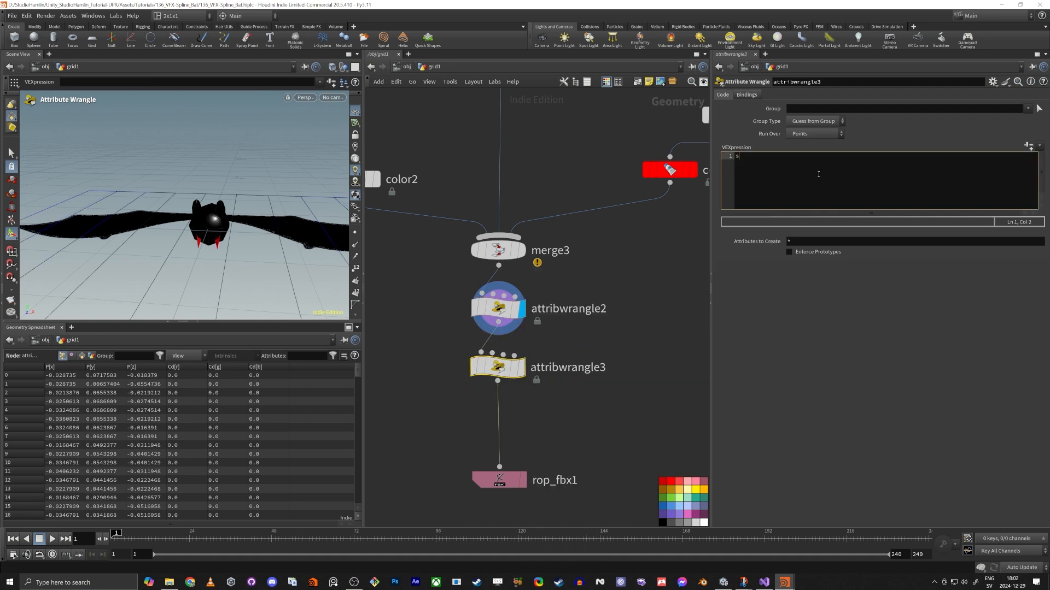
pyautogui.write('@shop_materialpath = chf')
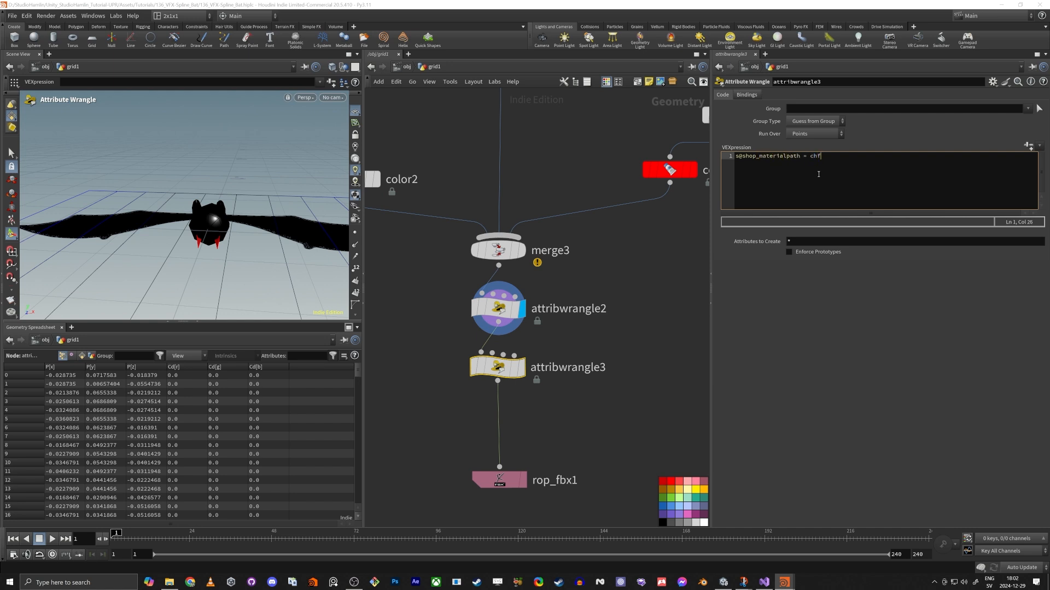
pyautogui.press('BackSpace')
pyautogui.write('s("")')
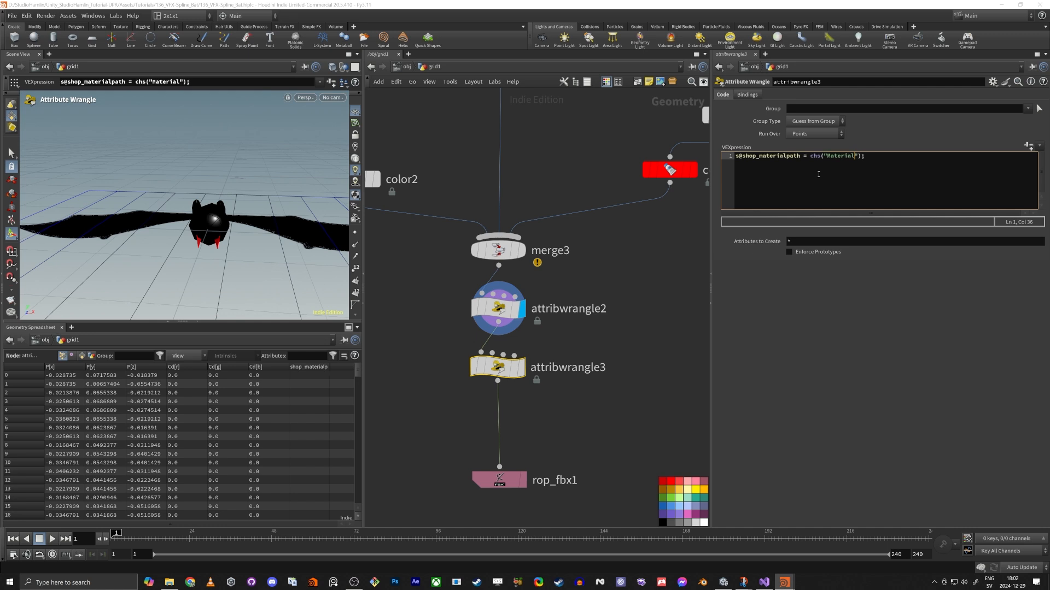
# Create the Material parameter from the wrangle's expression and set it to Bat_Mat.
pyautogui.click(1031, 147)
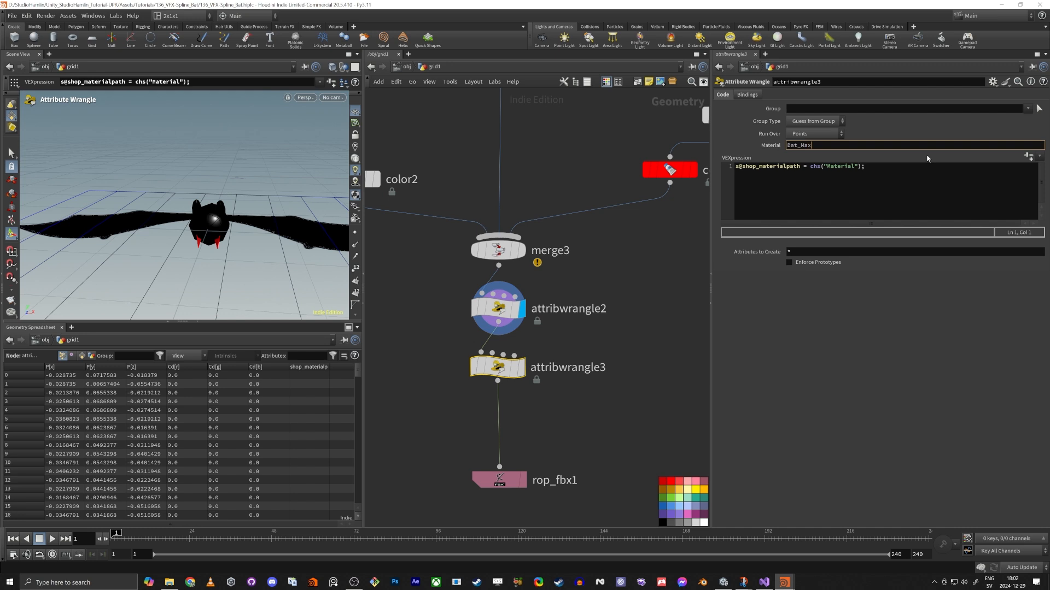
pyautogui.press('Return')
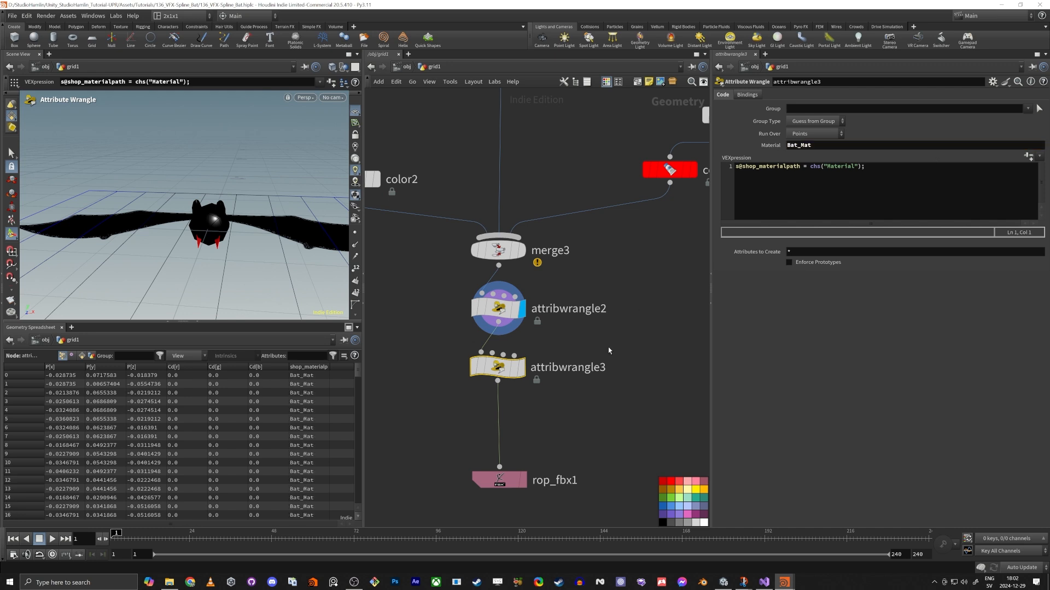
pyautogui.hotkey('alt', 'Tab')
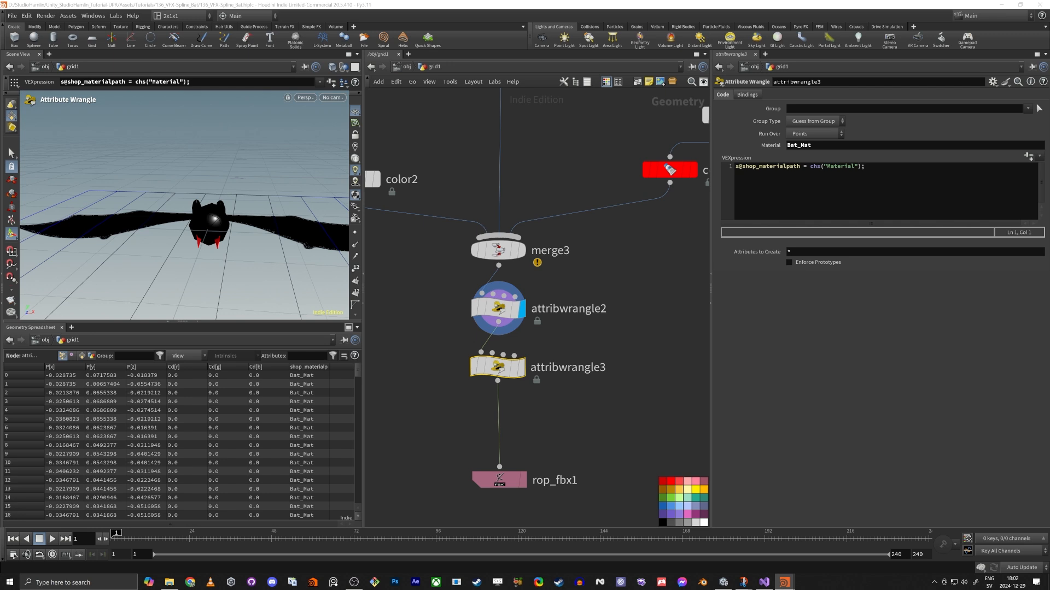
# Insert a Transform node between attribwrangle3 and the FBX output.
pyautogui.moveTo(453, 425); pyautogui.dragTo(492, 328, button='middle')
pyautogui.press('Tab')
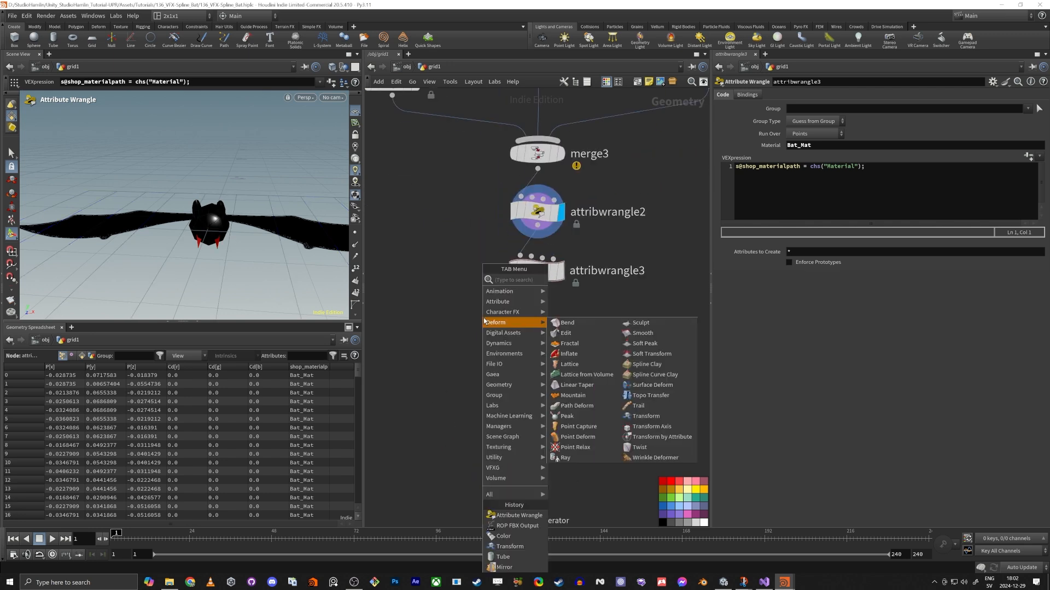
pyautogui.write('trq')
pyautogui.moveTo(484, 322)
pyautogui.click(590, 289)
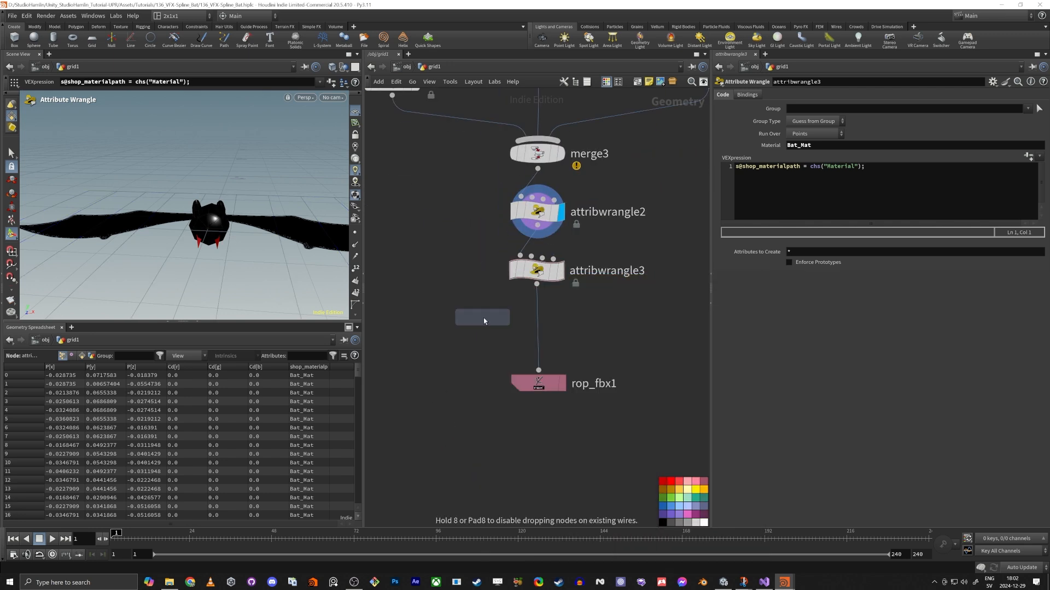
pyautogui.click(539, 331)
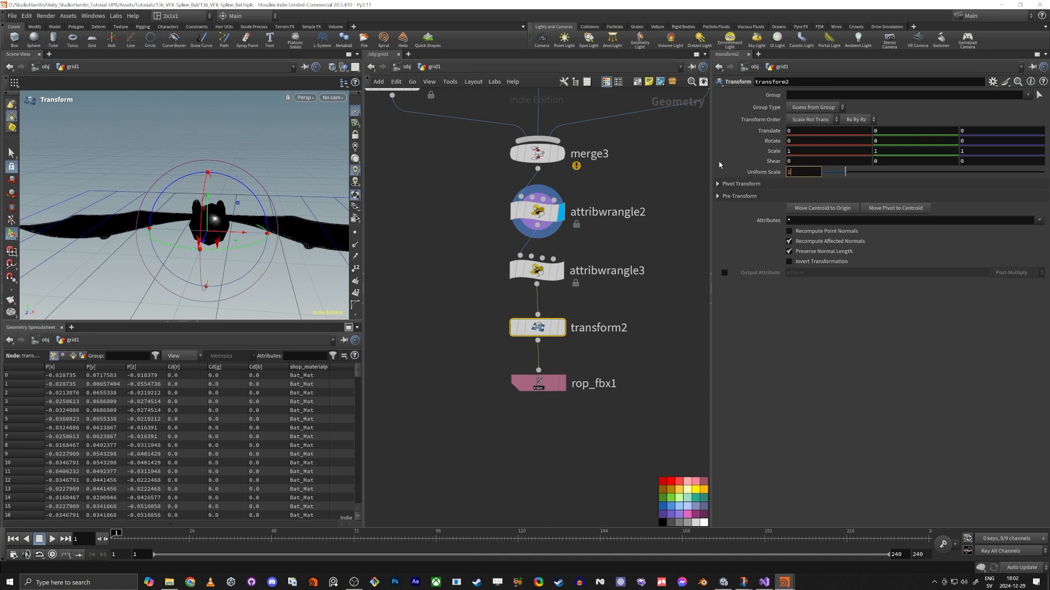
# Set the new Transform node's uniform scale to 100.
pyautogui.write('00')
pyautogui.press('Return')
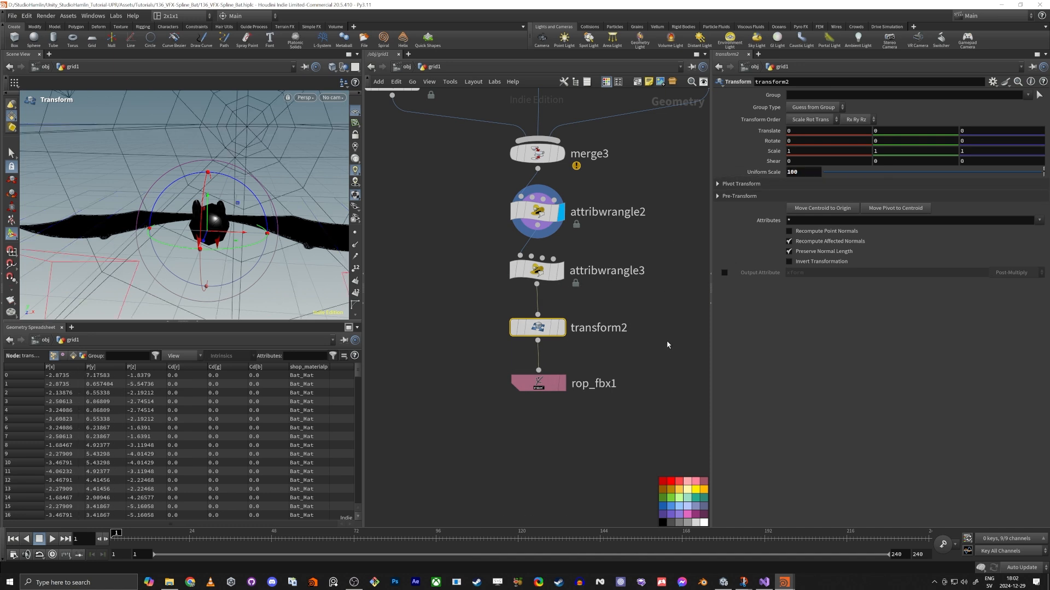
pyautogui.click(682, 310)
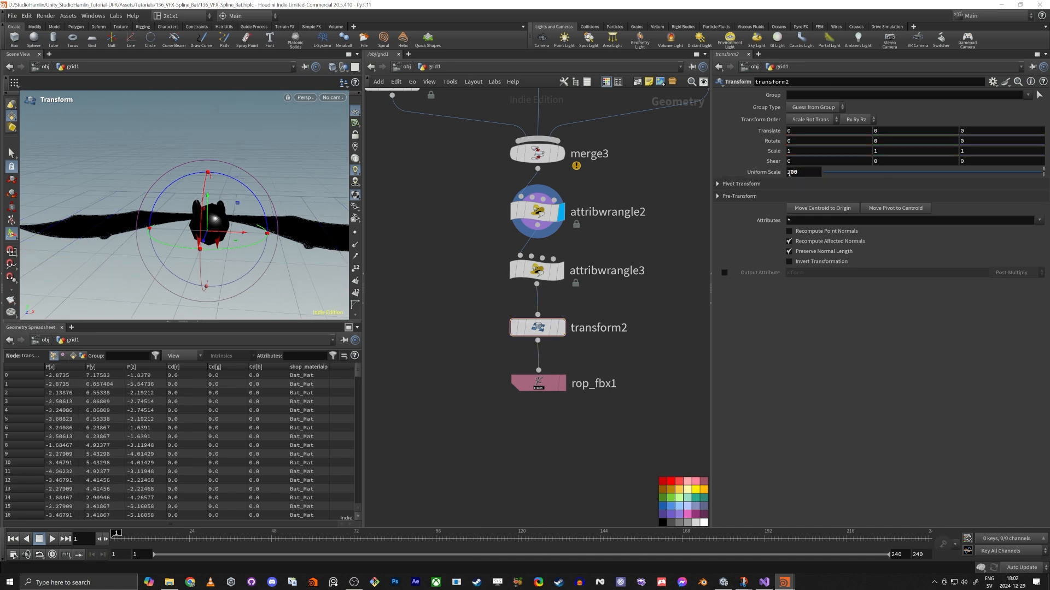
# Display merge1 and merge2 in turn to examine the wing geometry and the body geometry separately.
pyautogui.moveTo(403, 463); pyautogui.dragTo(576, 368)
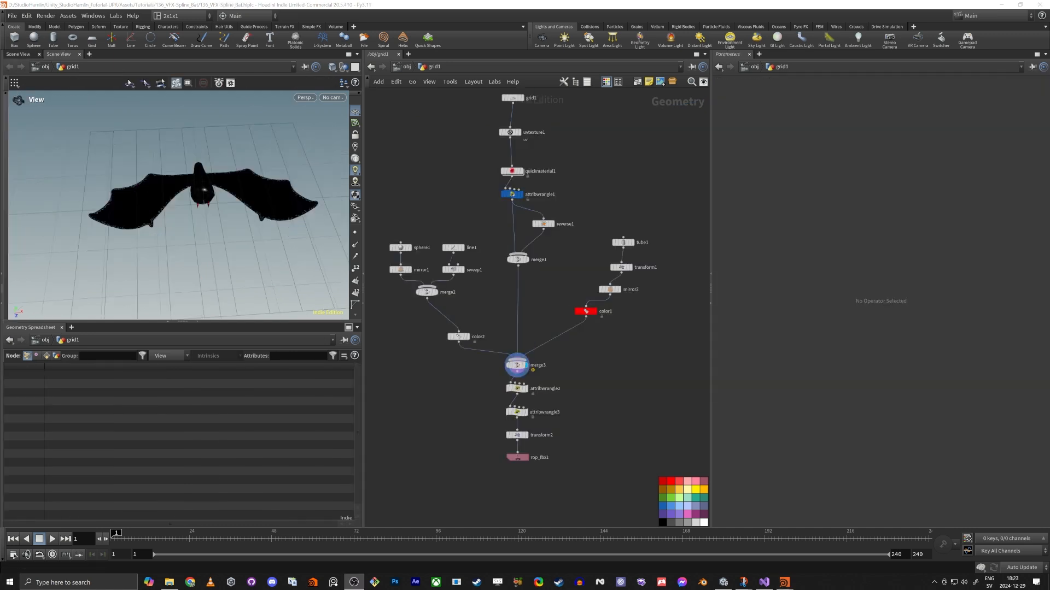
pyautogui.click(672, 403)
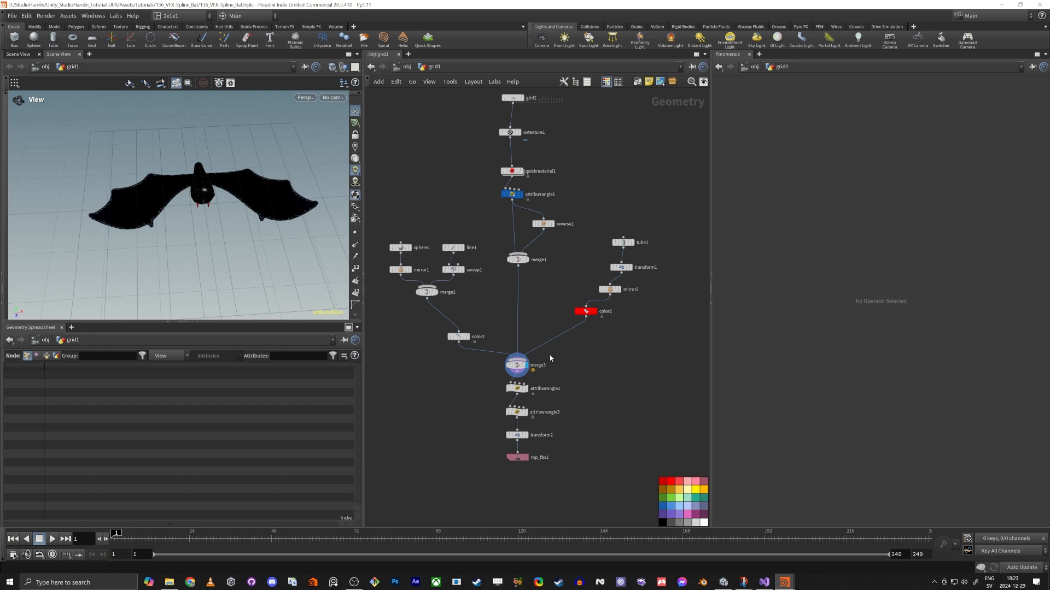
pyautogui.scroll(3, 522, 227)
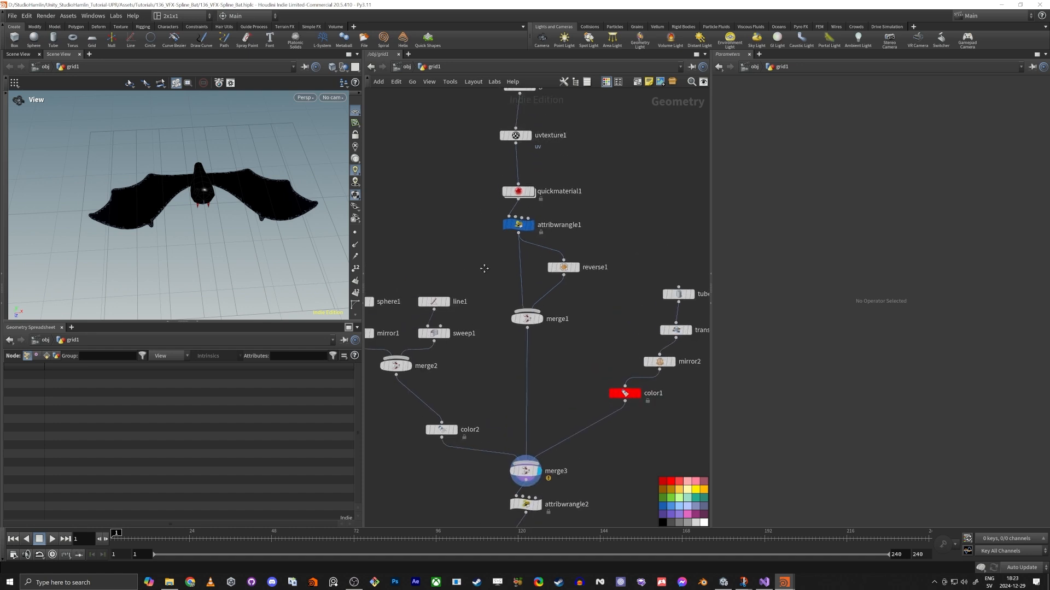
pyautogui.click(541, 326)
pyautogui.click(526, 323)
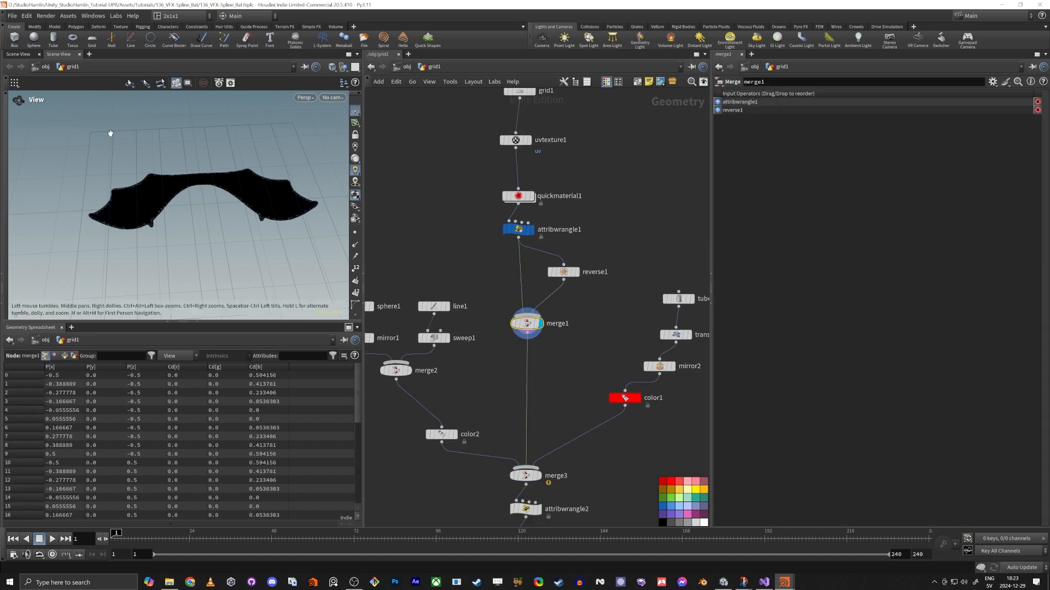
pyautogui.moveTo(212, 180); pyautogui.dragTo(198, 221)
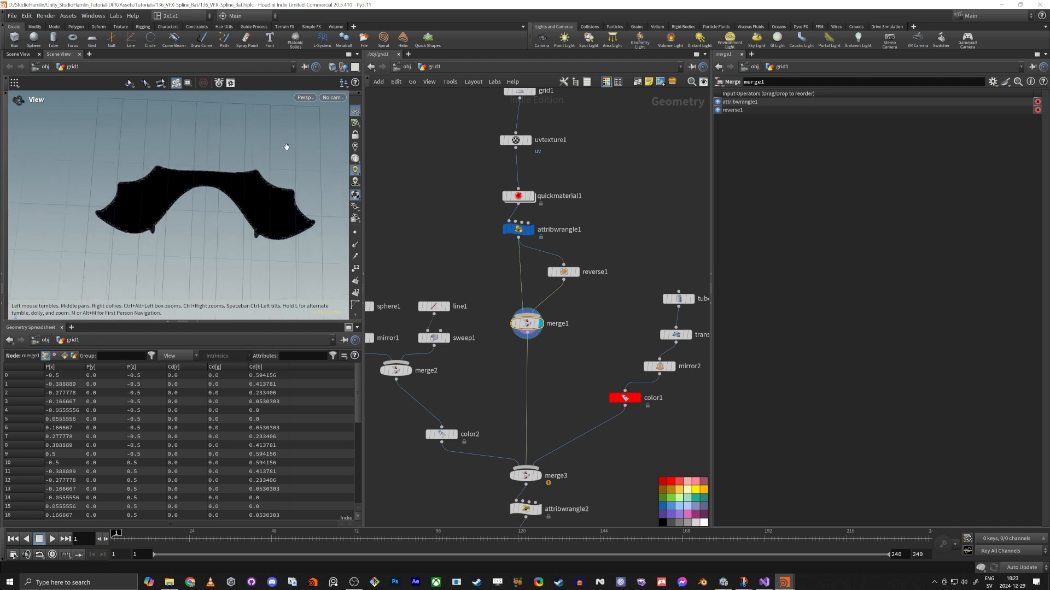
pyautogui.scroll(1, 451, 382)
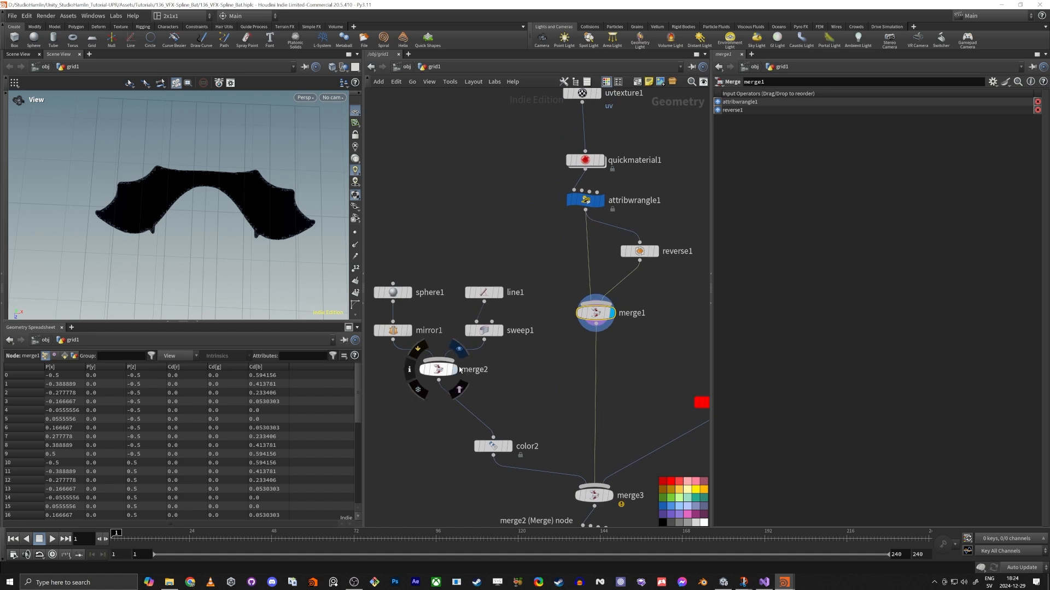
pyautogui.click(456, 371)
pyautogui.click(439, 370)
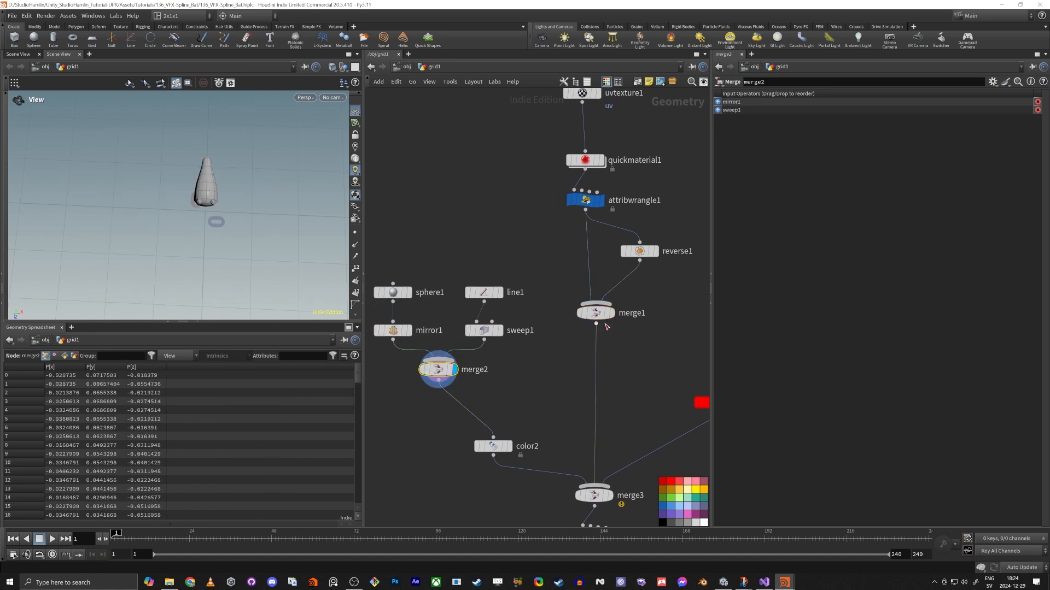
pyautogui.click(615, 317)
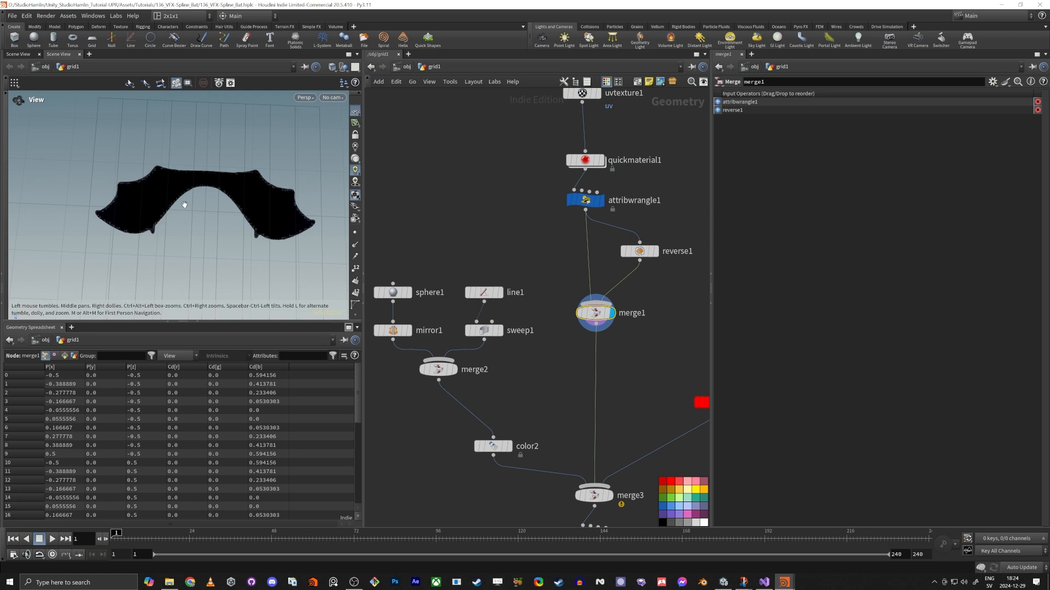
# Compare the UVs of merge1, merge2 and quickmaterial1 in the UV view, and return to the perspective view.
pyautogui.hotkey('space', '5')
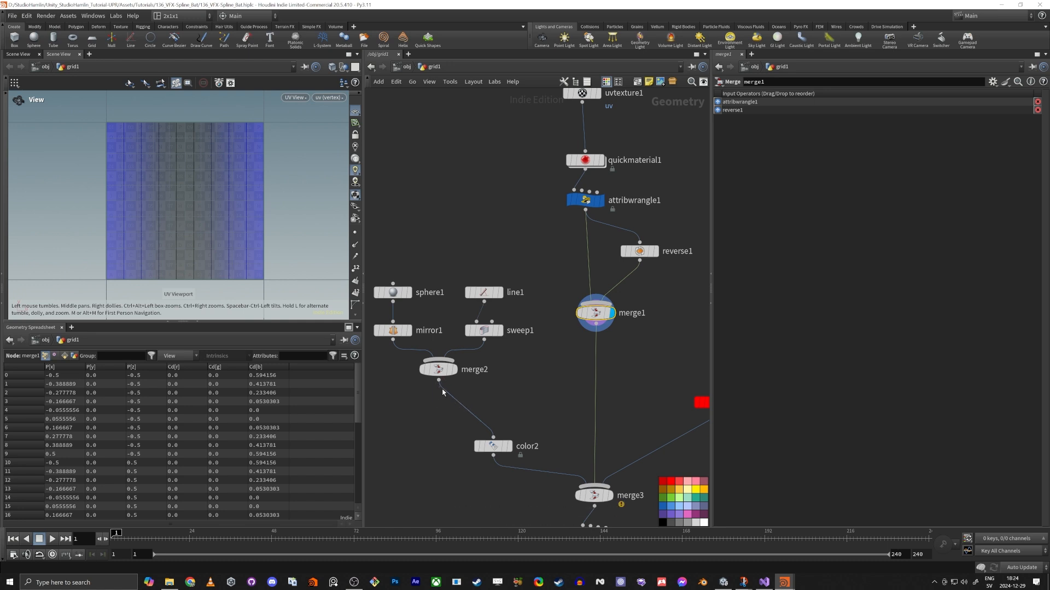
pyautogui.click(447, 369)
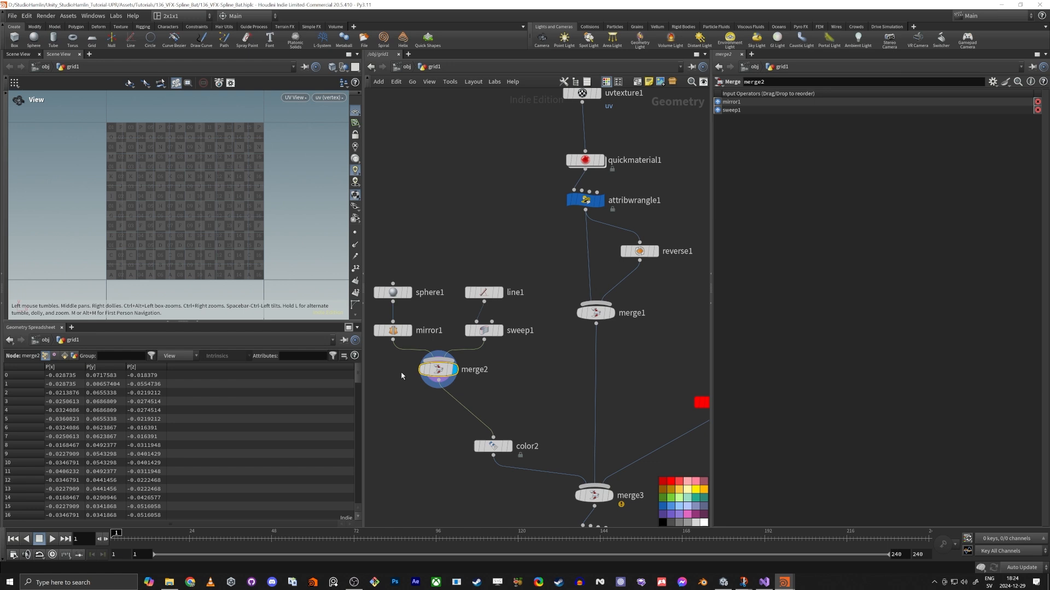
pyautogui.hotkey('alt', 'Tab')
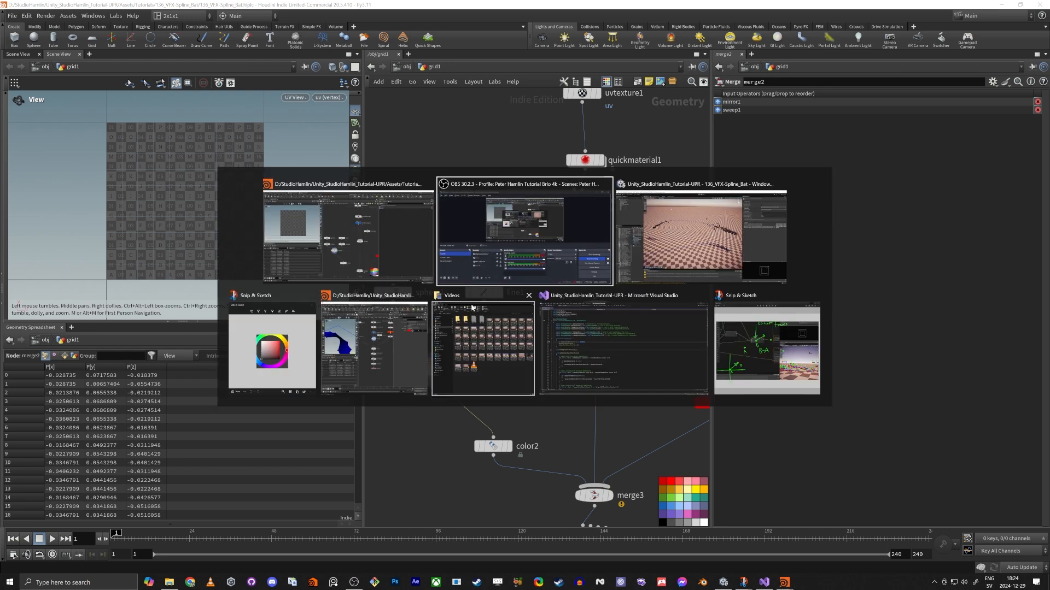
pyautogui.press('Escape')
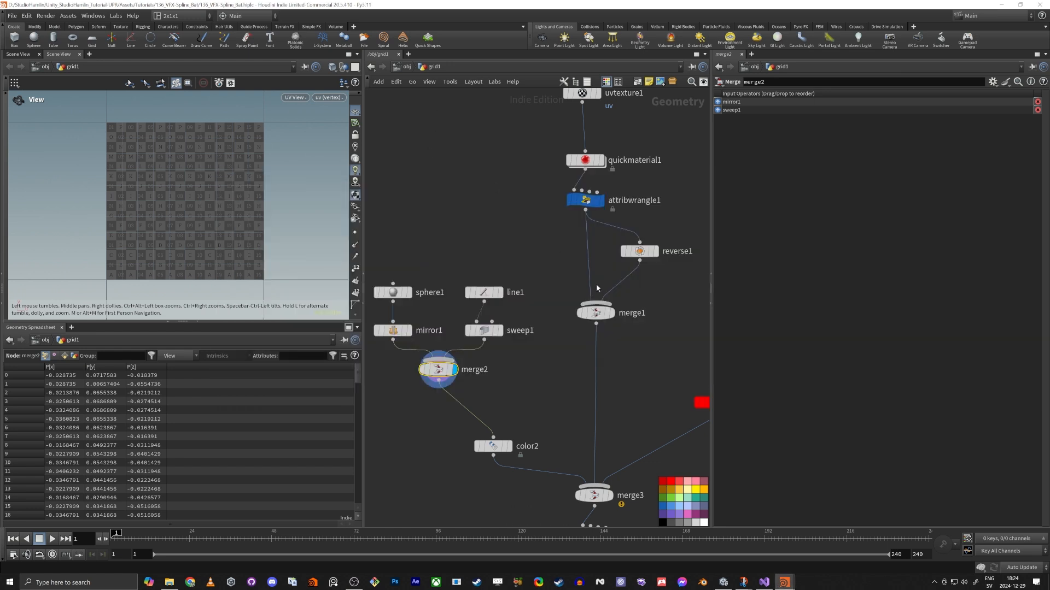
pyautogui.click(601, 160)
pyautogui.click(584, 160)
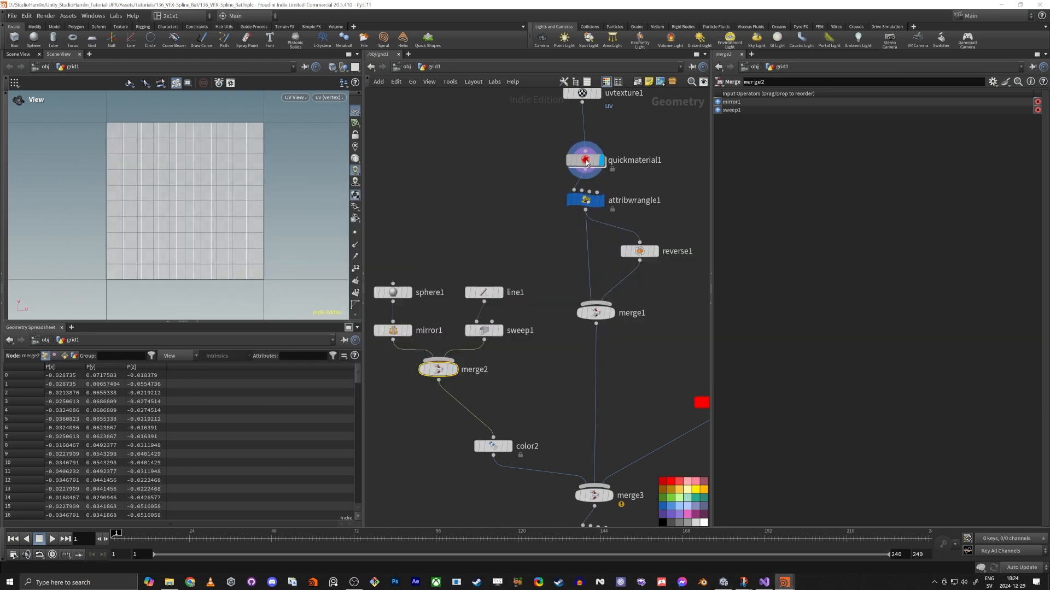
pyautogui.hotkey('space', '1')
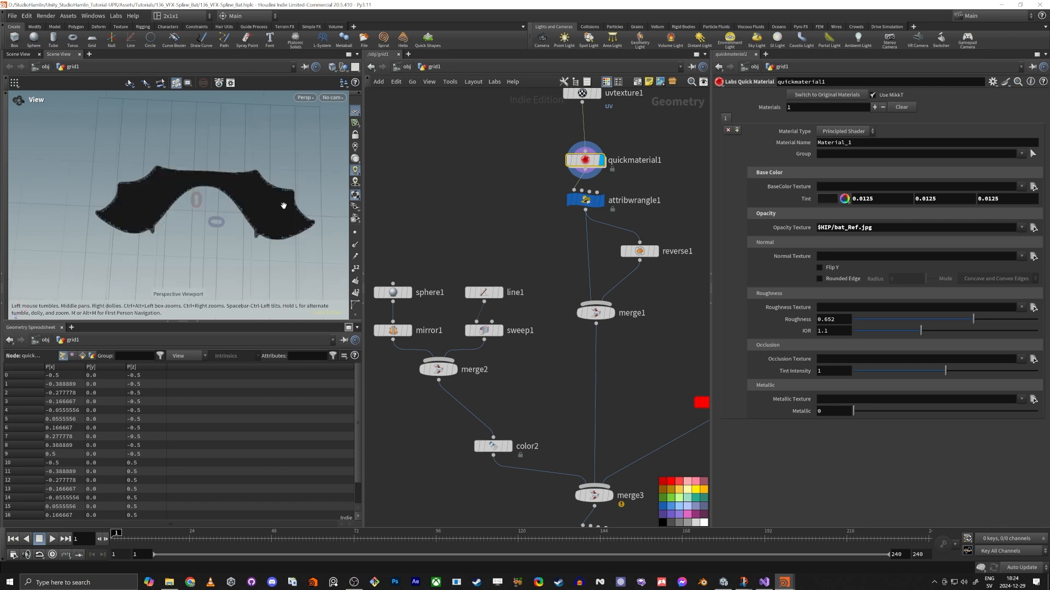
# Insert a UV Texture node between merge2 and color2 and display its result on the bat's body.
pyautogui.click(454, 370)
pyautogui.click(438, 370)
pyautogui.press('Tab')
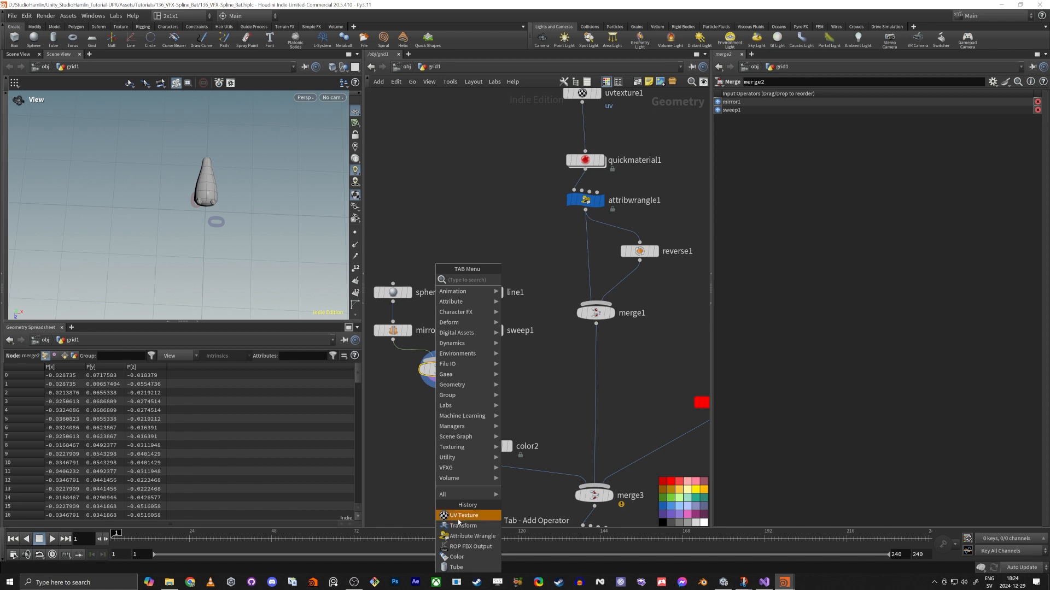
pyautogui.click(464, 515)
pyautogui.click(436, 429)
pyautogui.moveTo(436, 437); pyautogui.dragTo(493, 445)
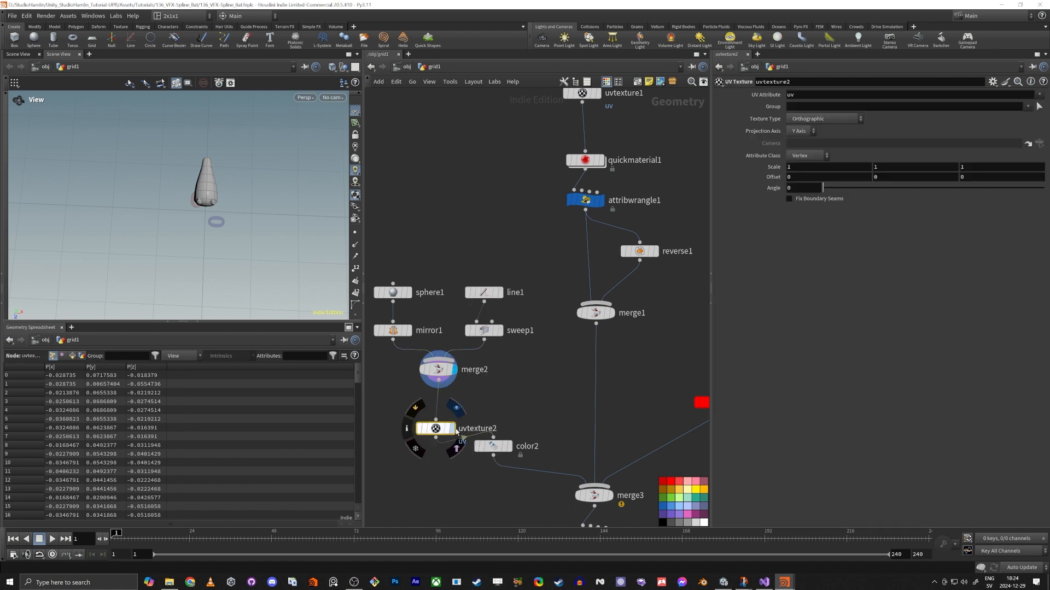
pyautogui.click(451, 429)
pyautogui.press('f')
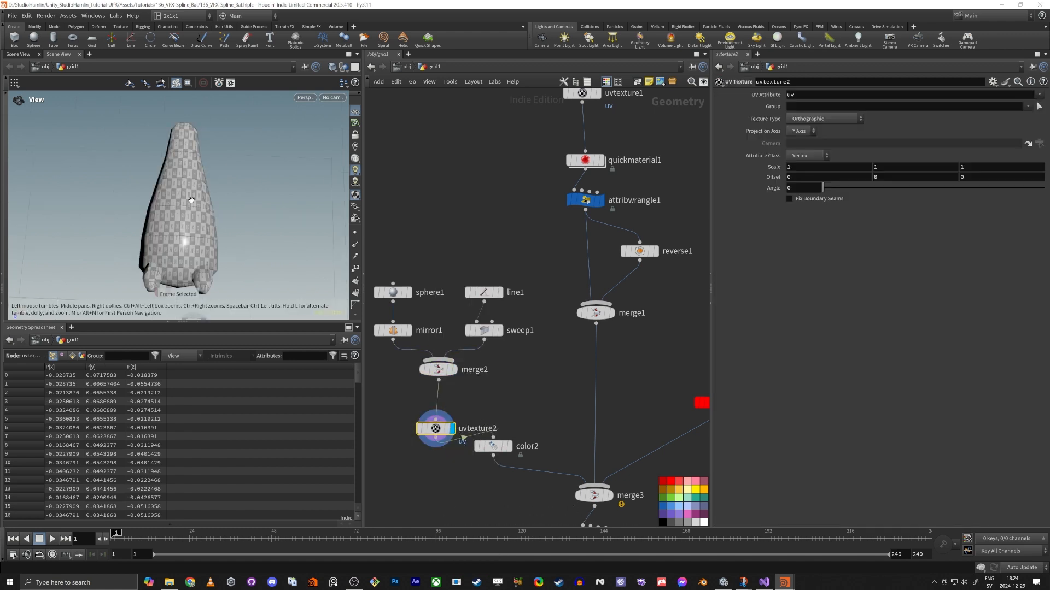
# Show the body's UVs in the UV view and set the UV Texture scale to 0.03 on all axes and the offset to 0.8, 0.5.
pyautogui.hotkey('space', '5')
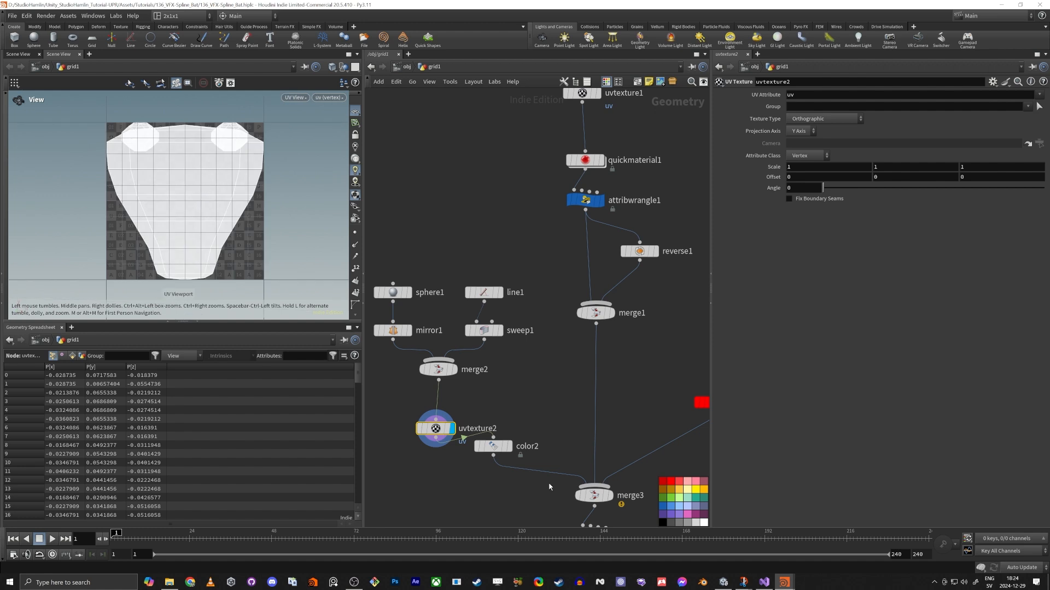
pyautogui.moveTo(773, 167); pyautogui.dragTo(369, 194, button='middle')
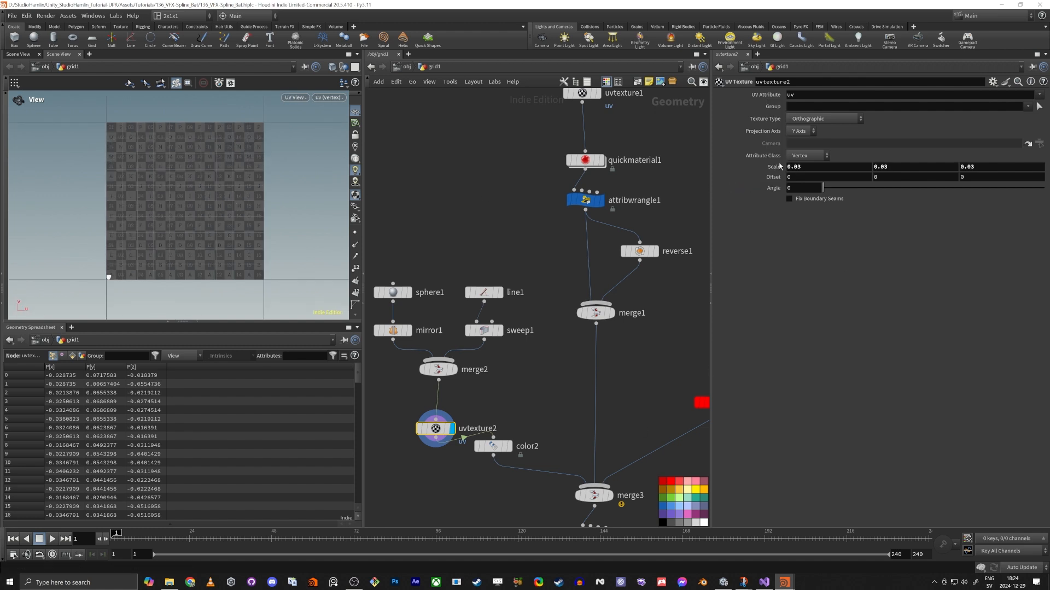
pyautogui.moveTo(799, 171); pyautogui.dragTo(932, 176, button='middle')
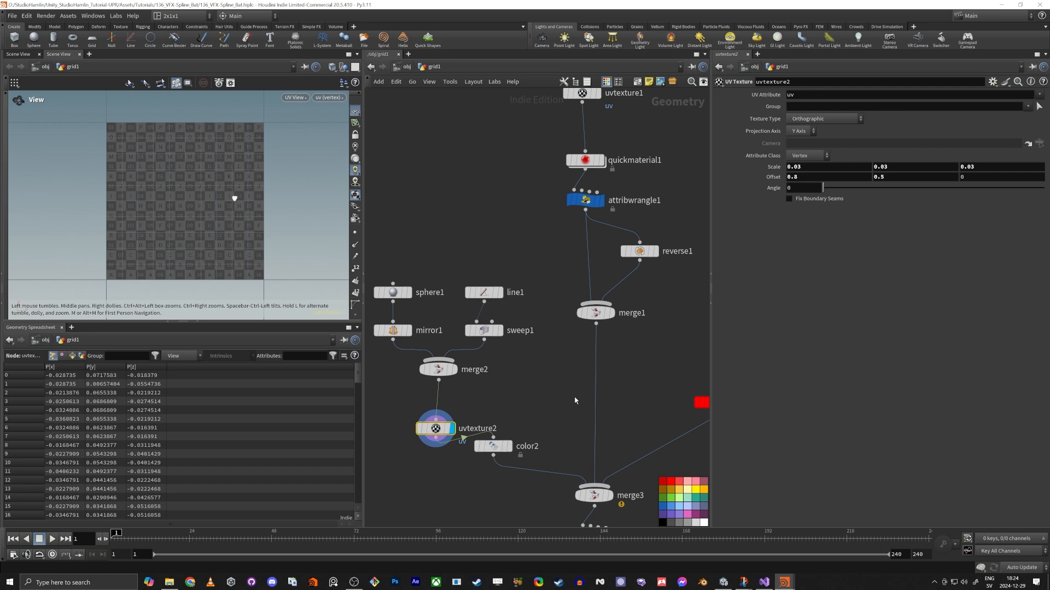
# Copy the UV Texture node into the teeth branch between color1 and merge3.
pyautogui.press('h')
pyautogui.keyDown('alt'); pyautogui.moveTo(414, 380); pyautogui.dragTo(585, 391); pyautogui.keyUp('alt')
pyautogui.moveTo(603, 460); pyautogui.dragTo(609, 380, button='middle')
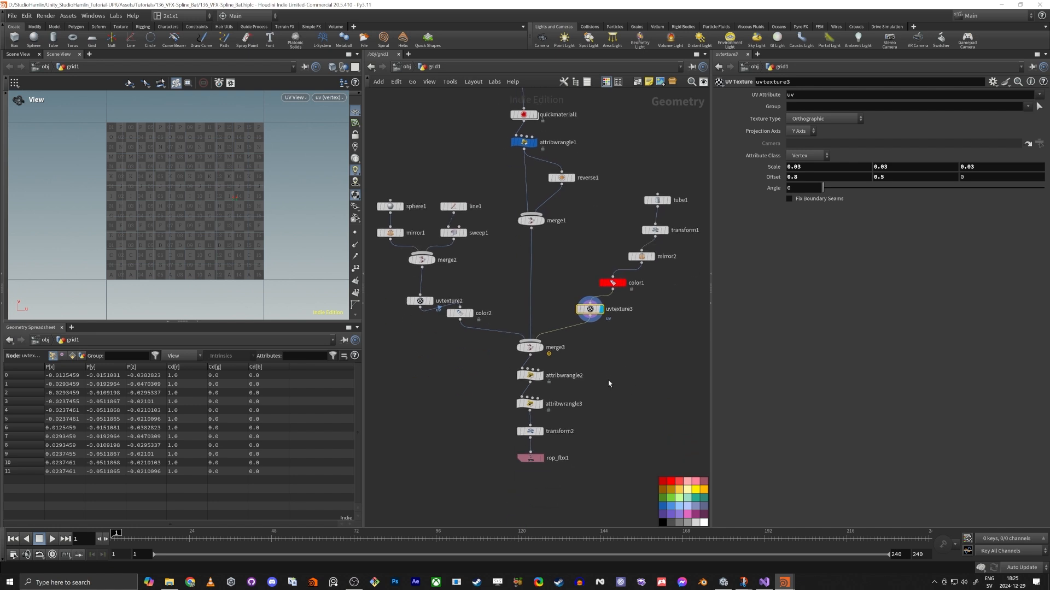
# Display merge3 and examine where the body and teeth UVs sit relative to the wing UVs.
pyautogui.click(541, 348)
pyautogui.click(530, 347)
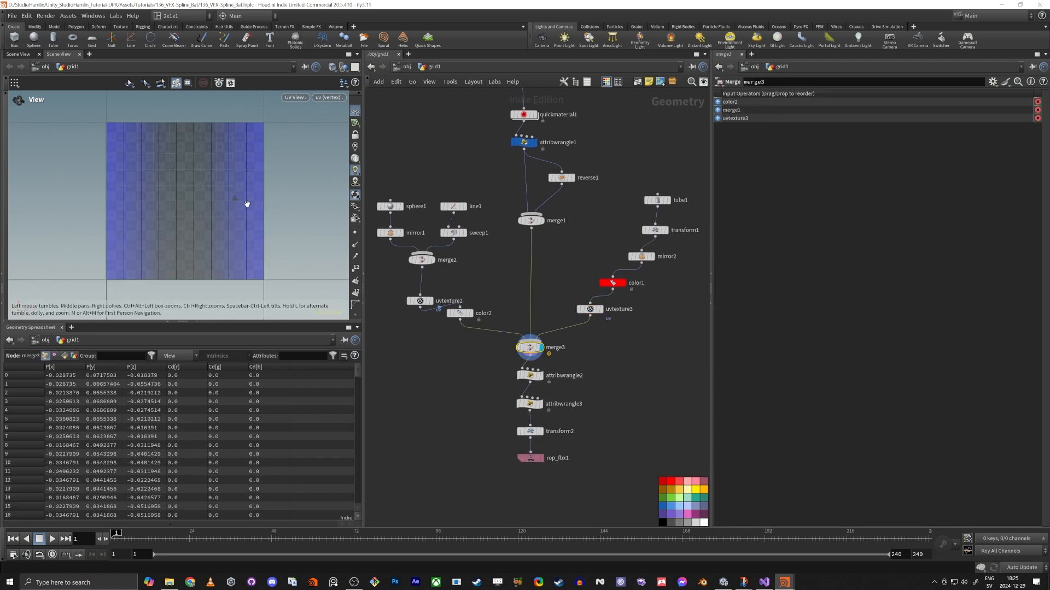
pyautogui.scroll(10, 247, 204)
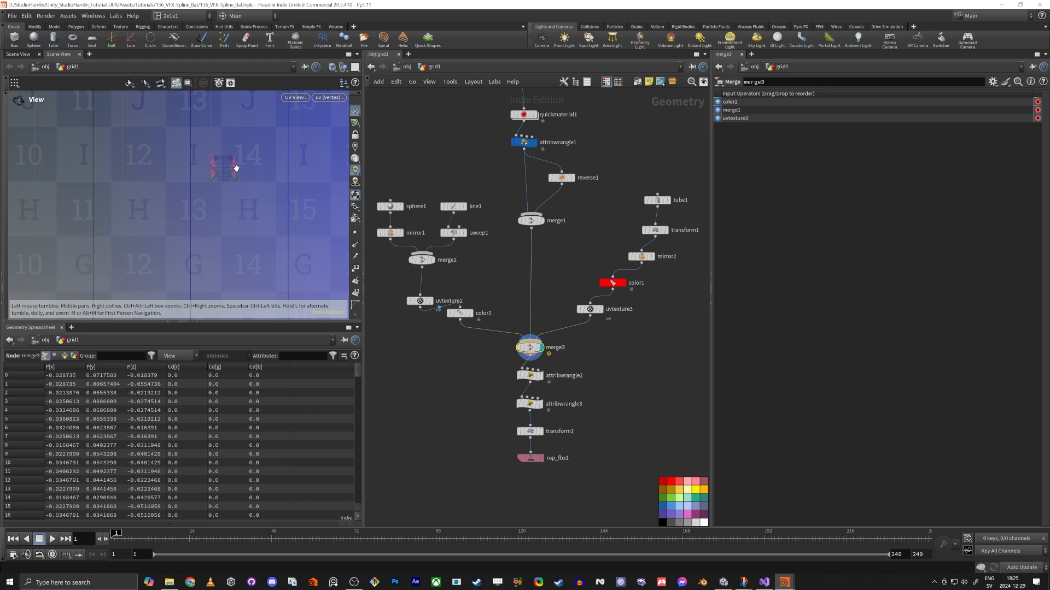
pyautogui.scroll(-10, 235, 167)
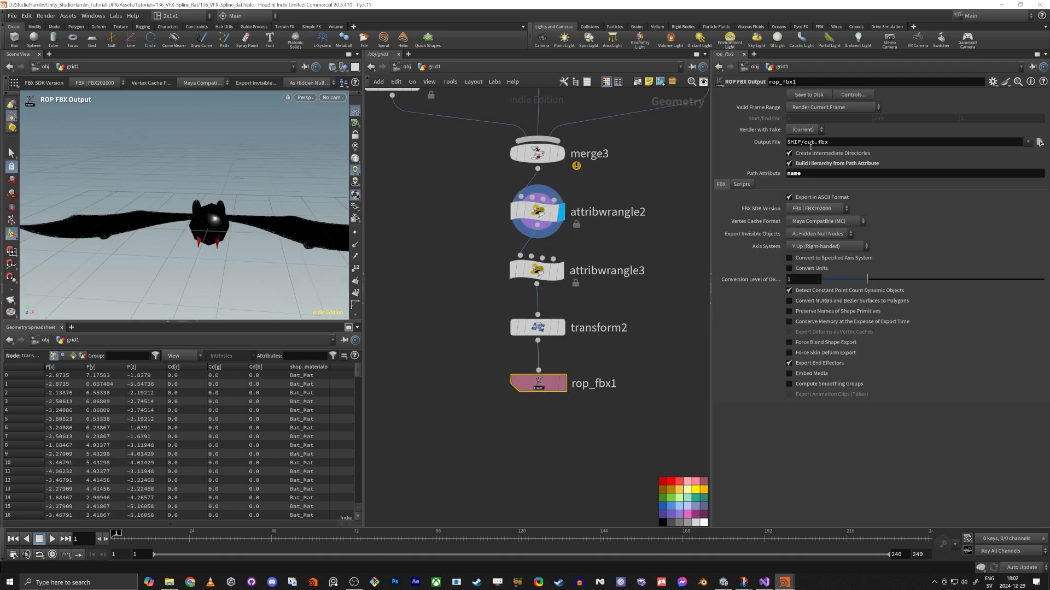
# Set the FBX output file to $HIP/Bat.fbx.
pyautogui.press('BackSpace')
pyautogui.press('BackSpace')
pyautogui.press('Delete')
pyautogui.press('Delete')
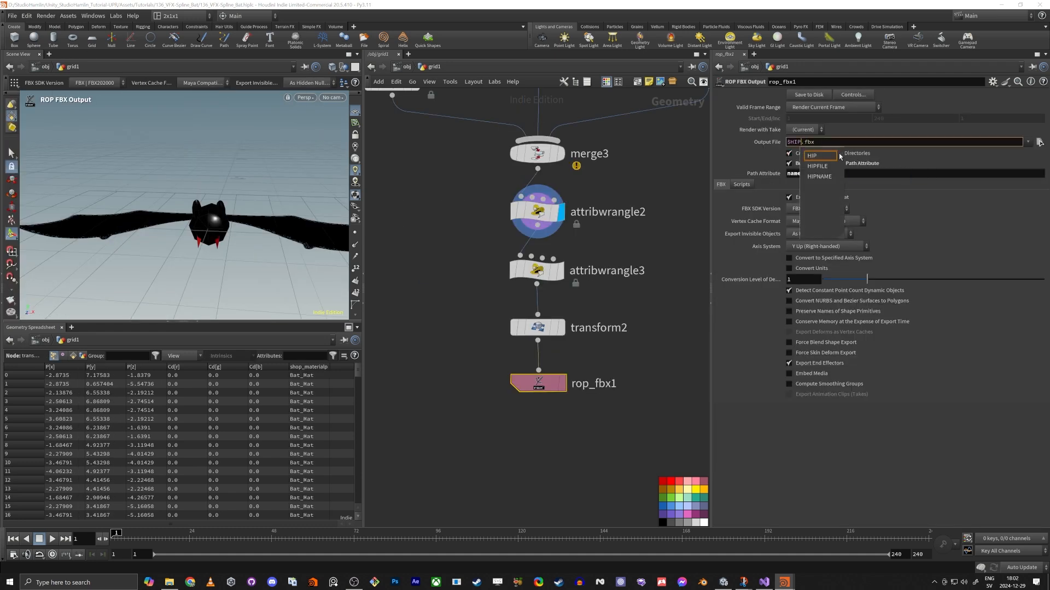
pyautogui.write('/Bat')
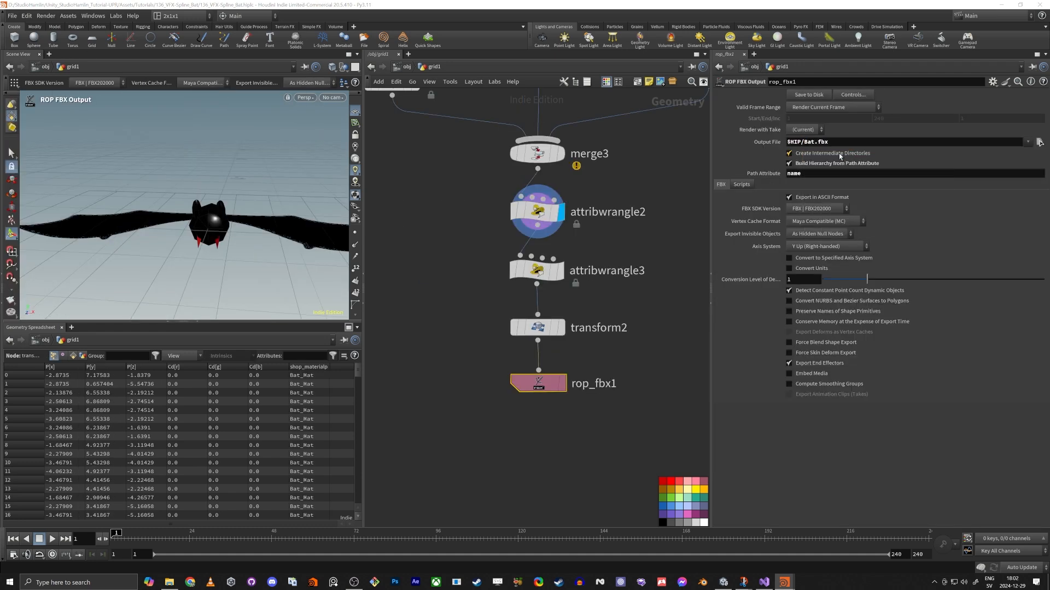
pyautogui.press('Return')
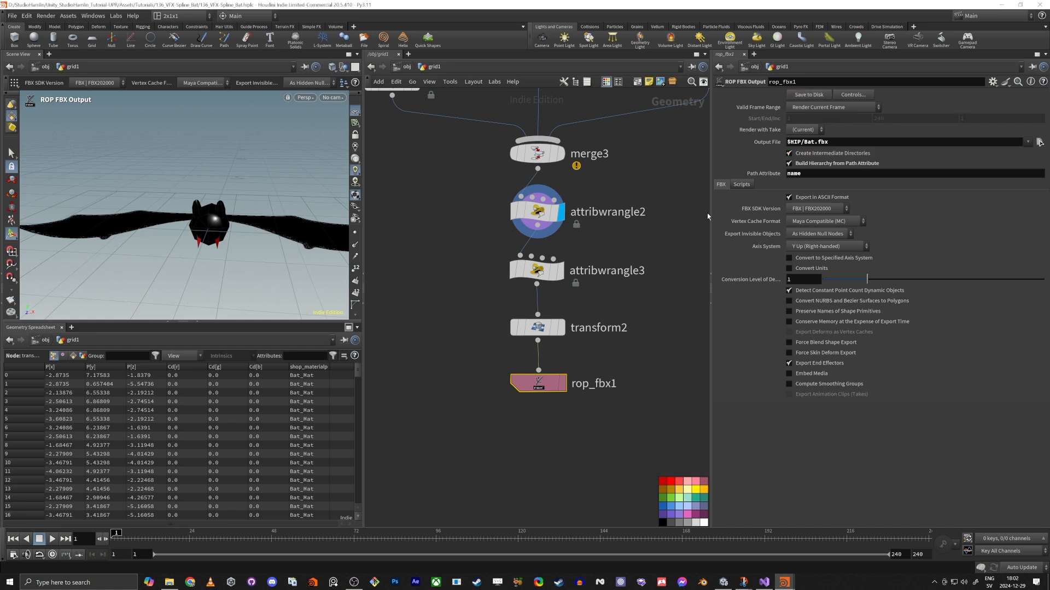
# Switch to Unity and place the Bat model from the 136_VFX-Spline_Bat folder in the scene.
pyautogui.hotkey('alt', 'Tab')
pyautogui.click(550, 253)
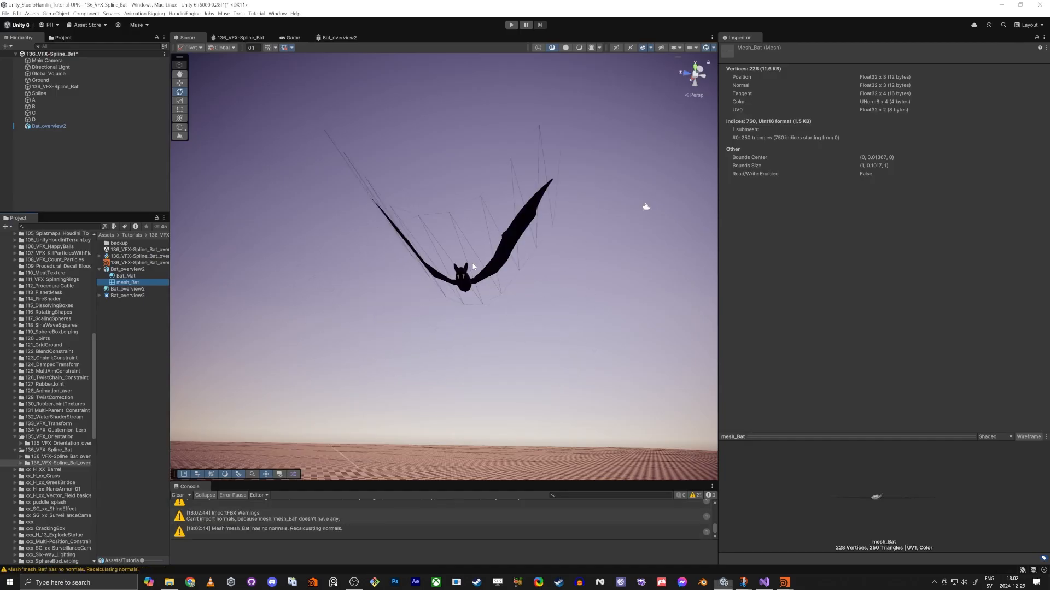
pyautogui.keyDown('alt'); pyautogui.moveTo(415, 257); pyautogui.dragTo(470, 334); pyautogui.keyUp('alt')
pyautogui.scroll(-3, 440, 328)
pyautogui.scroll(3, 272, 293)
pyautogui.scroll(1, 271, 293)
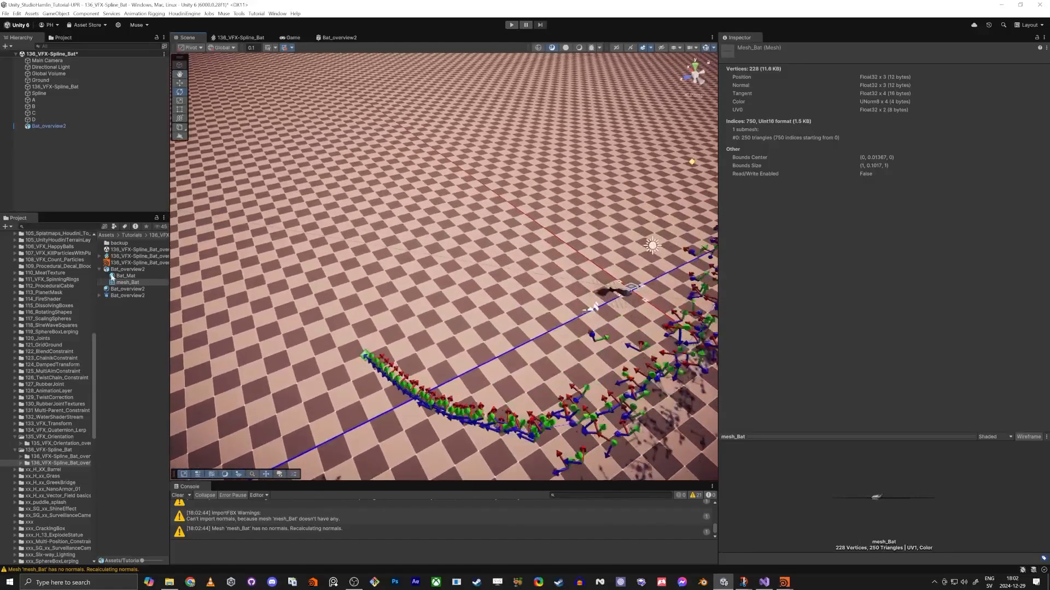
pyautogui.click(40, 450)
pyautogui.moveTo(115, 282); pyautogui.dragTo(641, 304)
# Move the Bat object to an open spot over the checkered ground near the scene's origin.
pyautogui.press('w')
pyautogui.press('f')
pyautogui.press('s')
pyautogui.moveTo(641, 305); pyautogui.dragTo(668, 304, button='right')
pyautogui.moveTo(402, 256); pyautogui.dragTo(366, 363)
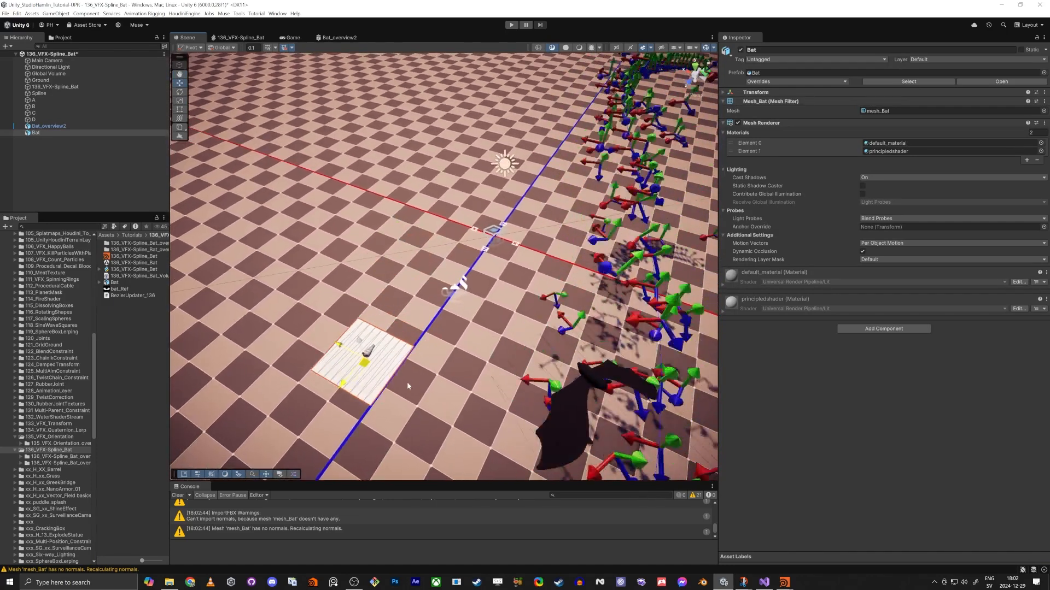
pyautogui.moveTo(368, 353); pyautogui.dragTo(430, 225, button='right')
pyautogui.press('q')
pyautogui.moveTo(429, 225); pyautogui.dragTo(484, 99)
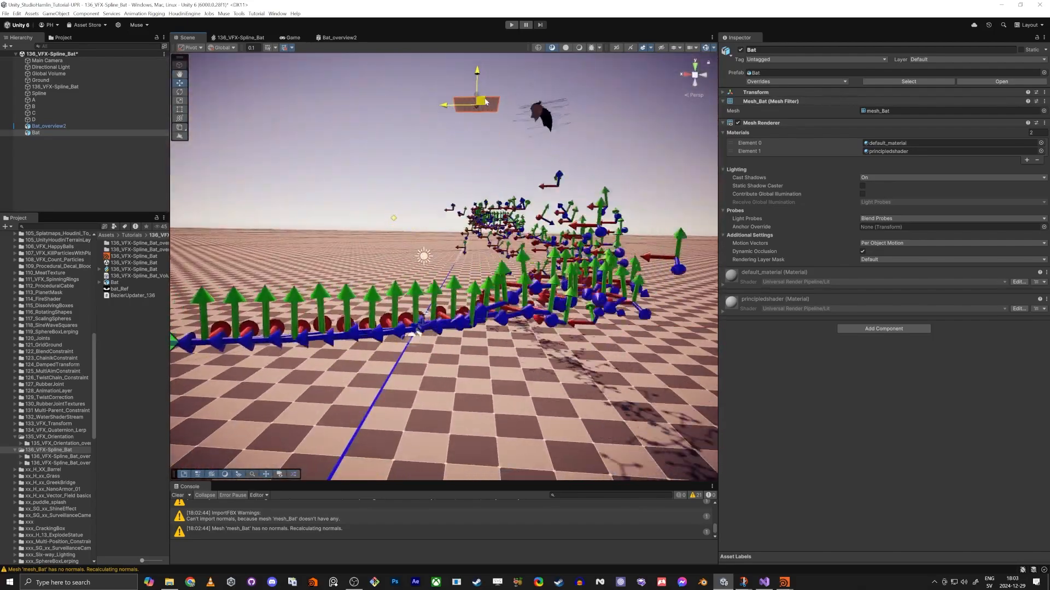
pyautogui.press('w')
pyautogui.press('e')
pyautogui.moveTo(485, 99); pyautogui.dragTo(466, 250, button='right')
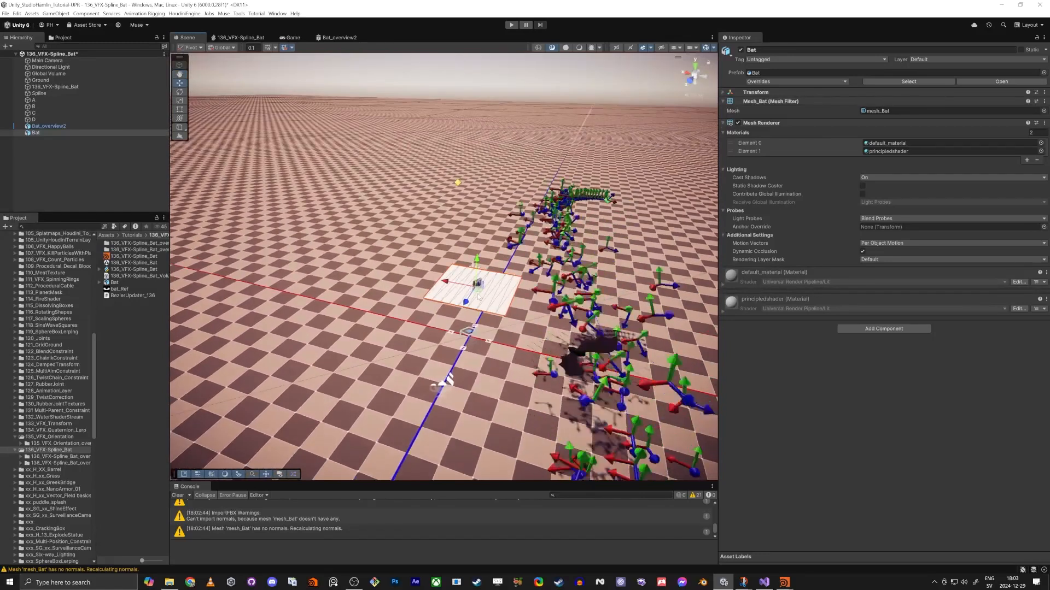
pyautogui.moveTo(477, 296); pyautogui.dragTo(403, 344)
# Create a URP Lit Shader Graph named Bat_Material in the 136_VFX-Spline_Bat folder.
pyautogui.rightClick(124, 325)
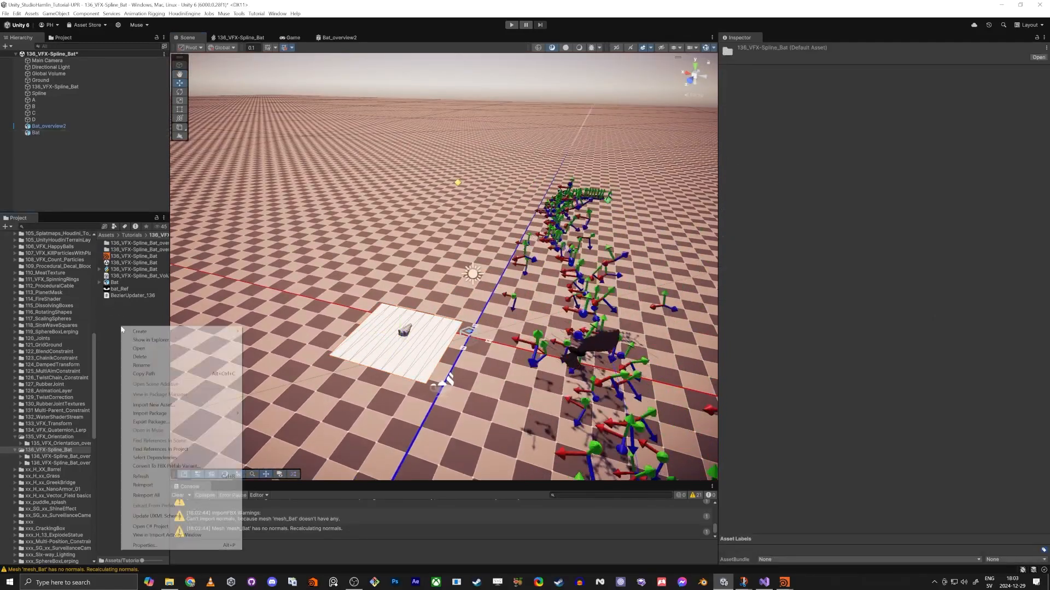
pyautogui.moveTo(164, 331)
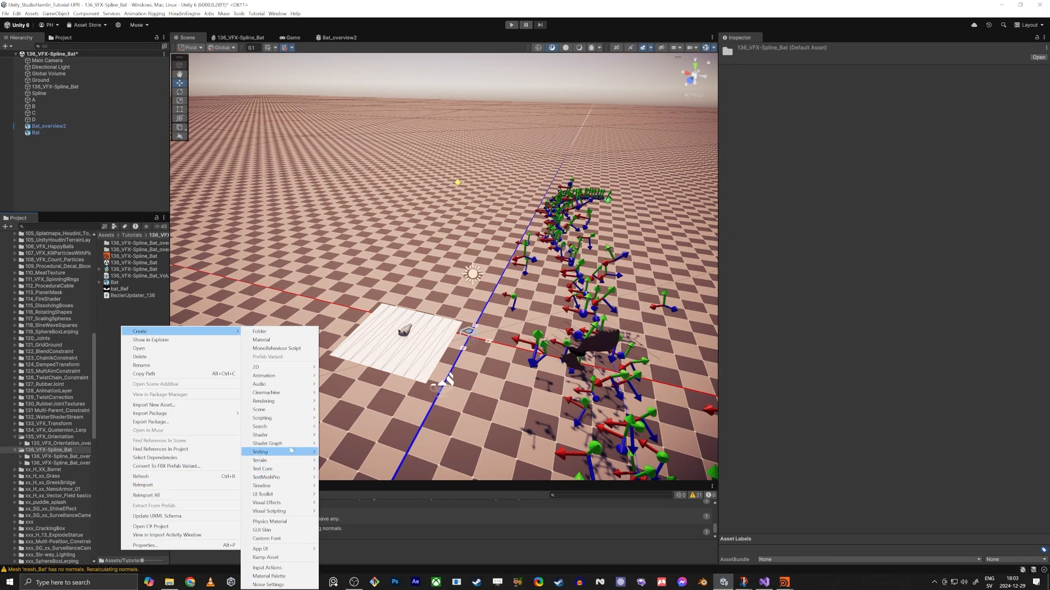
pyautogui.moveTo(295, 443)
pyautogui.moveTo(355, 443)
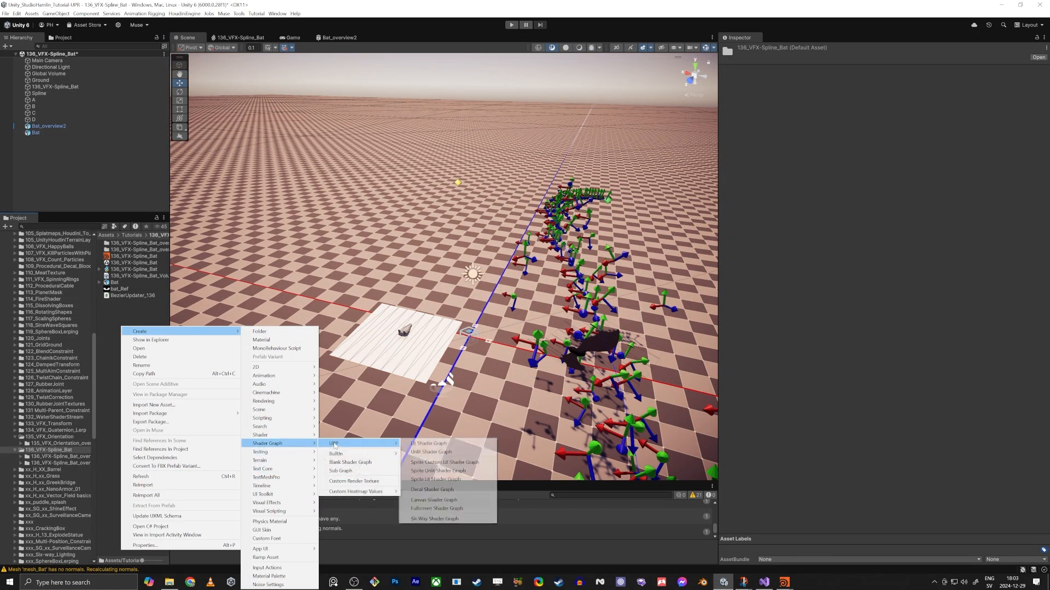
pyautogui.click(427, 444)
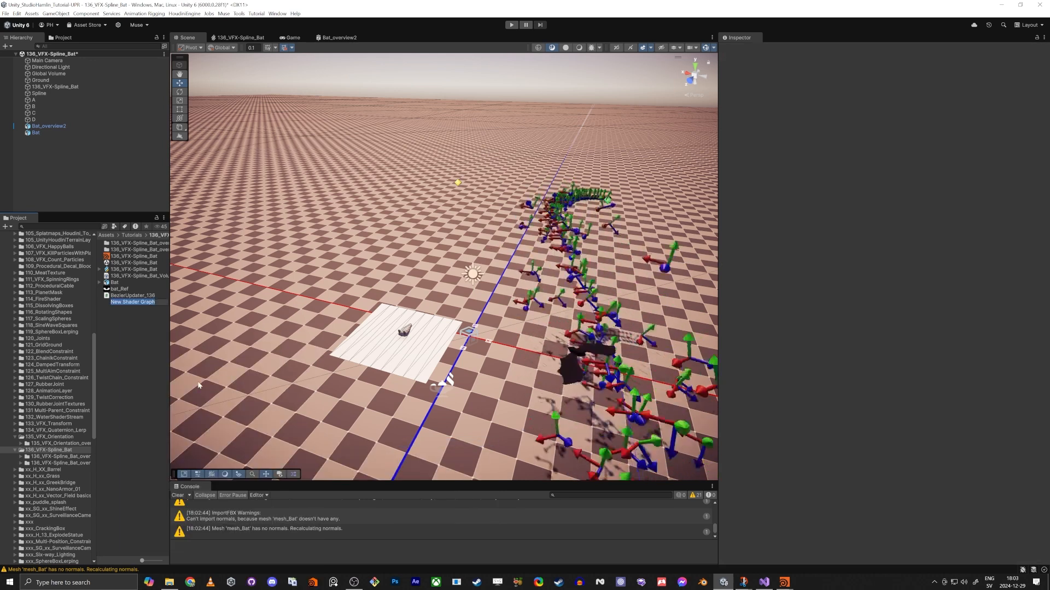
pyautogui.write('Ba')
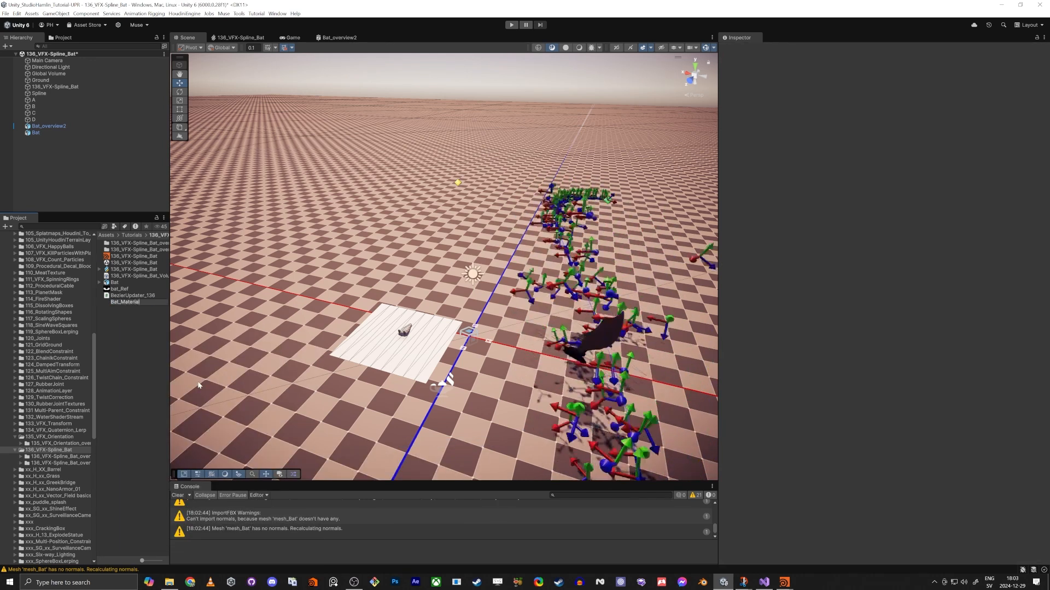
pyautogui.write('t_Material')
pyautogui.press('Return')
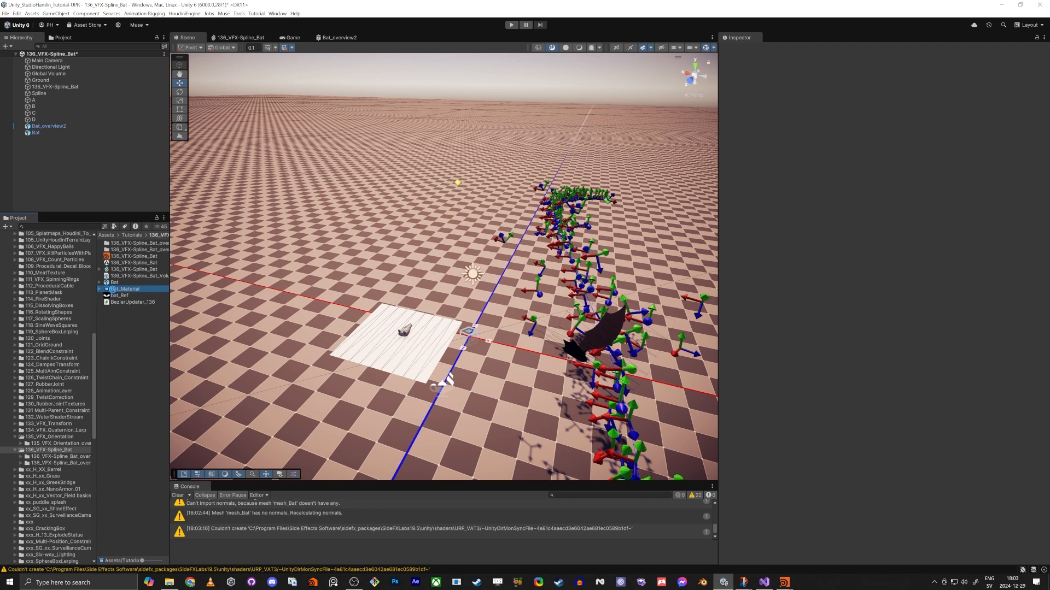
# Create a material from the new shader graph, name it Bat_Material and assign it to the Bat object in the scene.
pyautogui.rightClick(122, 290)
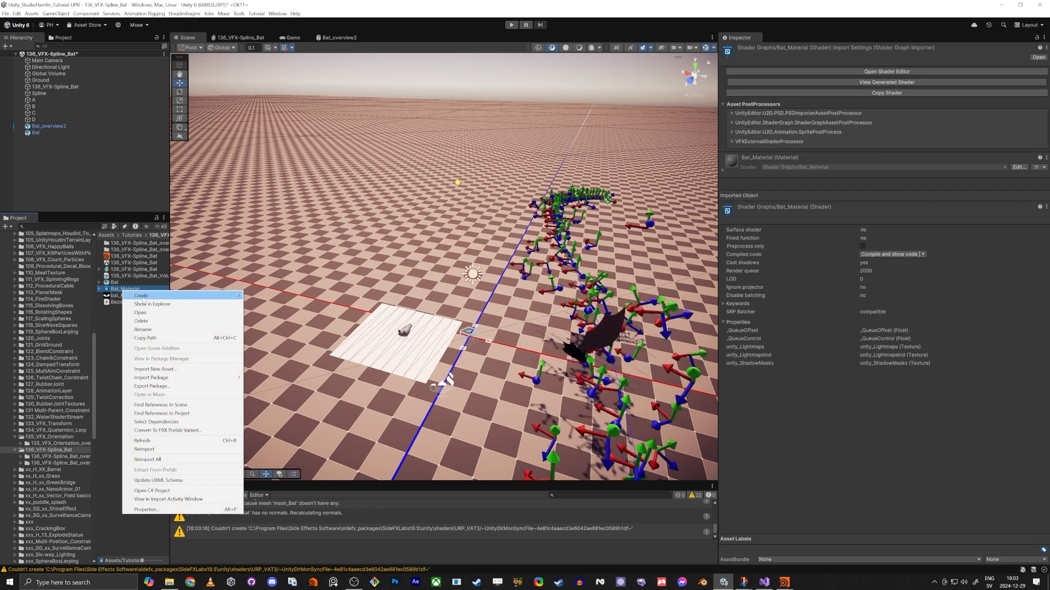
pyautogui.moveTo(229, 296)
pyautogui.click(274, 304)
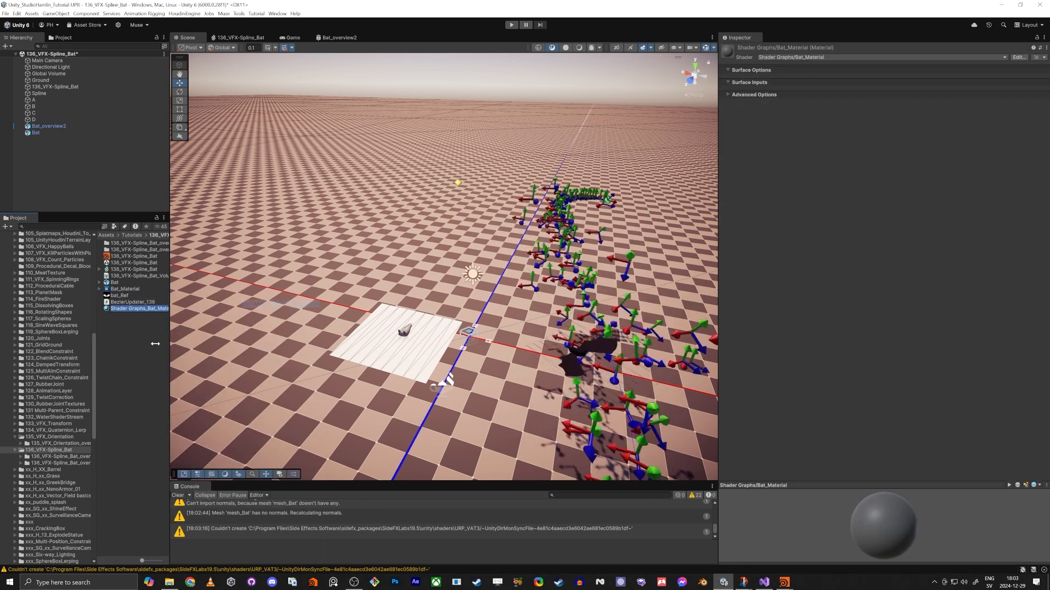
pyautogui.write('Bat_Material')
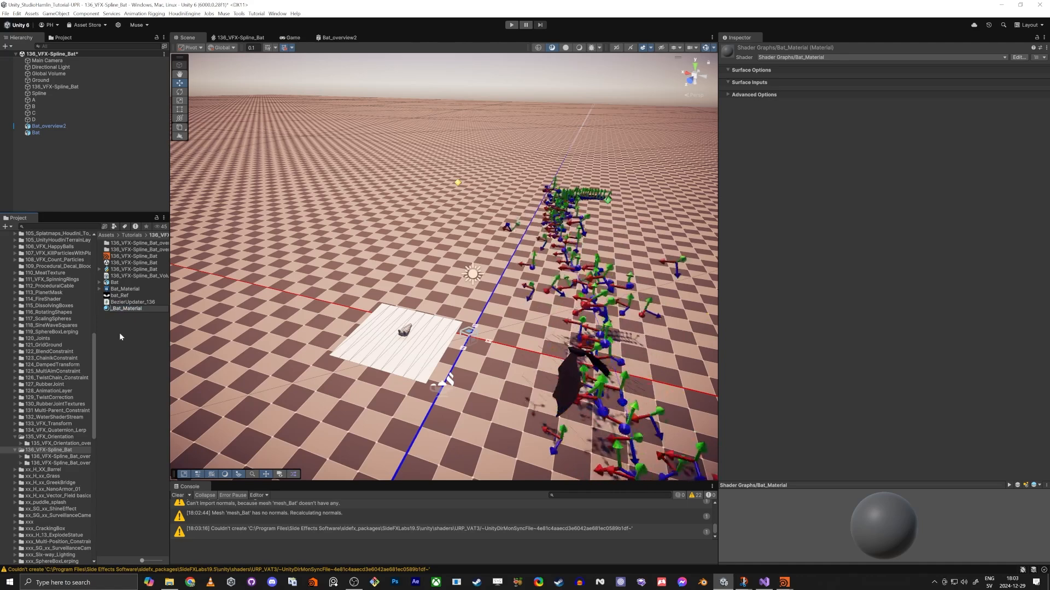
pyautogui.press('Return')
pyautogui.moveTo(125, 289); pyautogui.dragTo(381, 361)
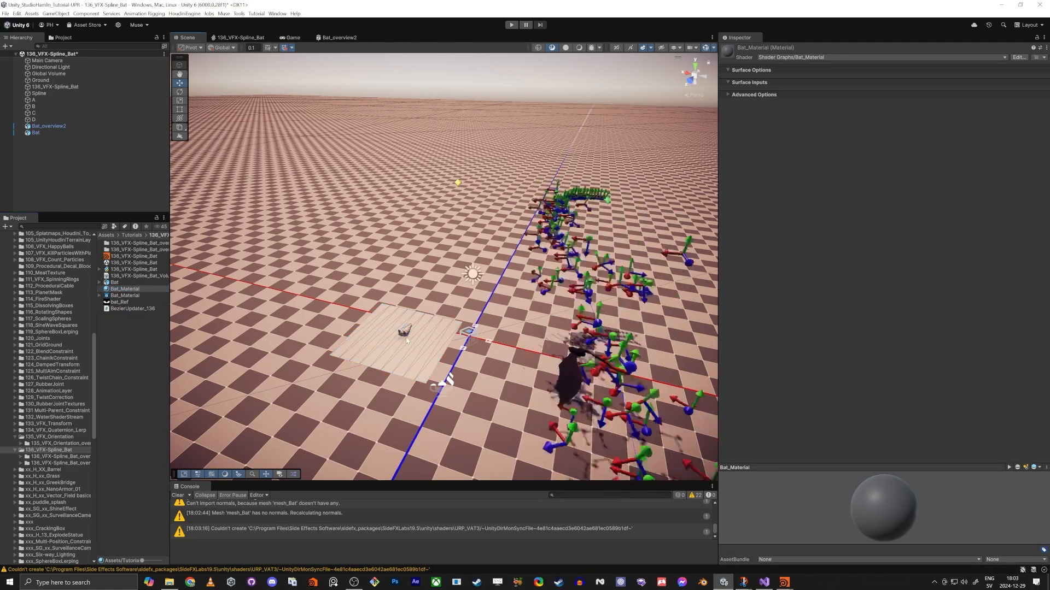
# Open the Bat_Material shader graph, connect a Vertex Color node to the fragment's Base Color and save the asset.
pyautogui.click(125, 296)
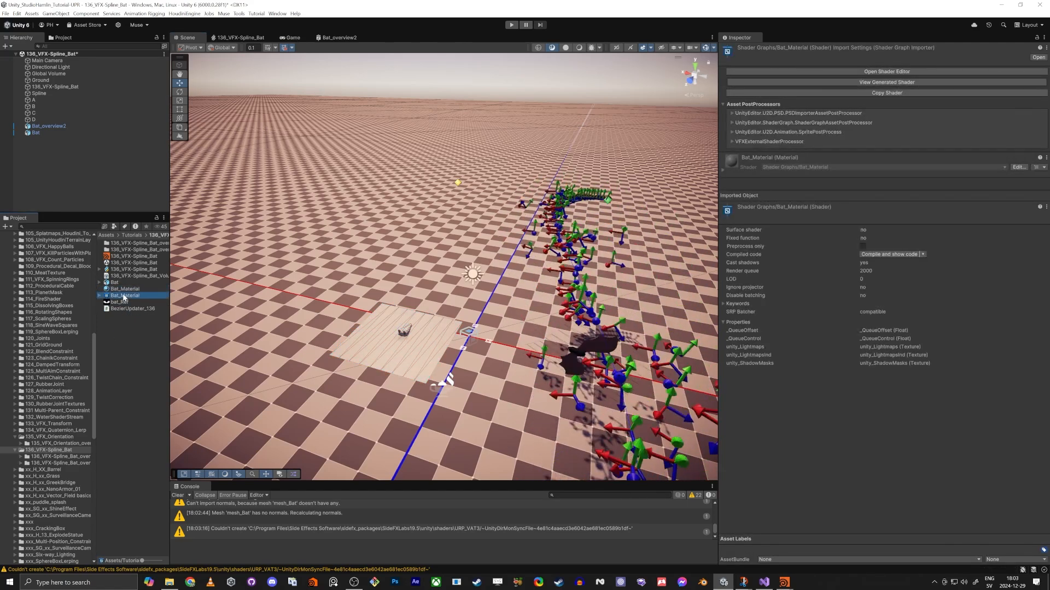
pyautogui.doubleClick(124, 296)
pyautogui.press('space')
pyautogui.write('vert')
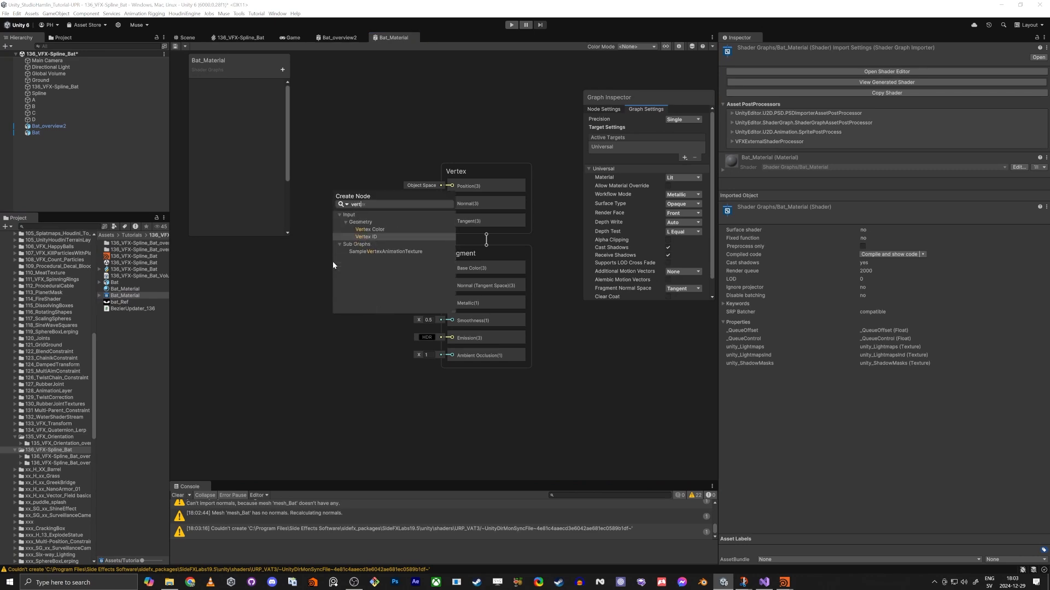
pyautogui.press('Up')
pyautogui.press('Return')
pyautogui.moveTo(368, 281); pyautogui.dragTo(451, 268)
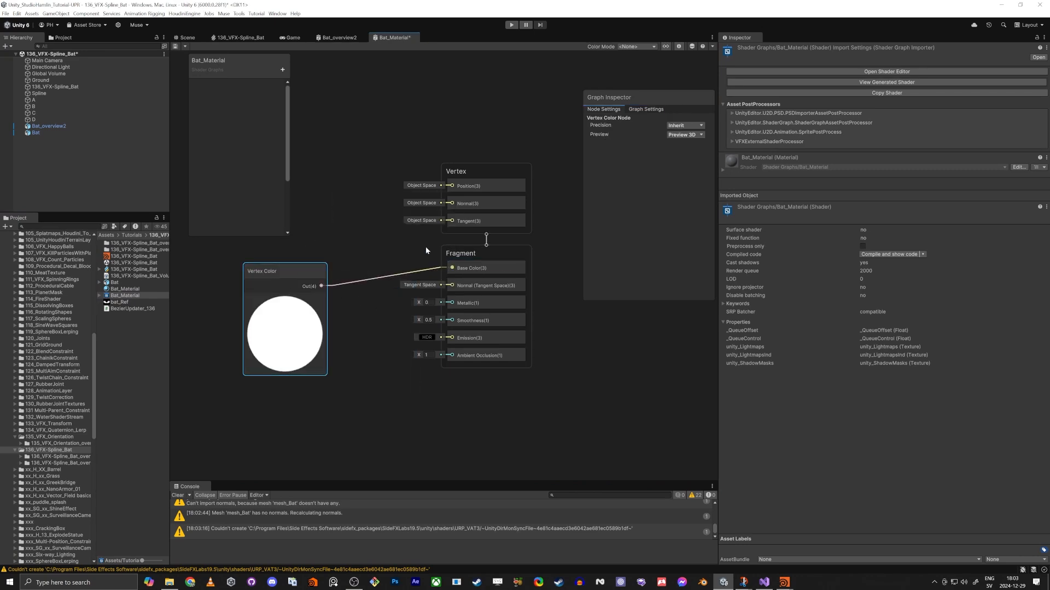
pyautogui.click(178, 44)
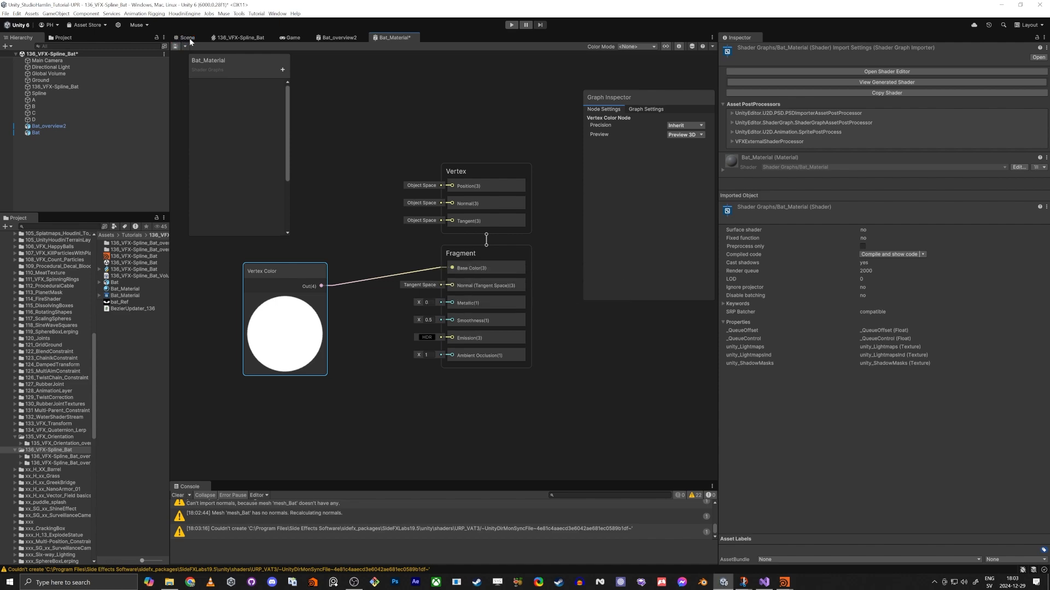
# Return to the Scene view and examine the Bat with its new material up close.
pyautogui.click(187, 38)
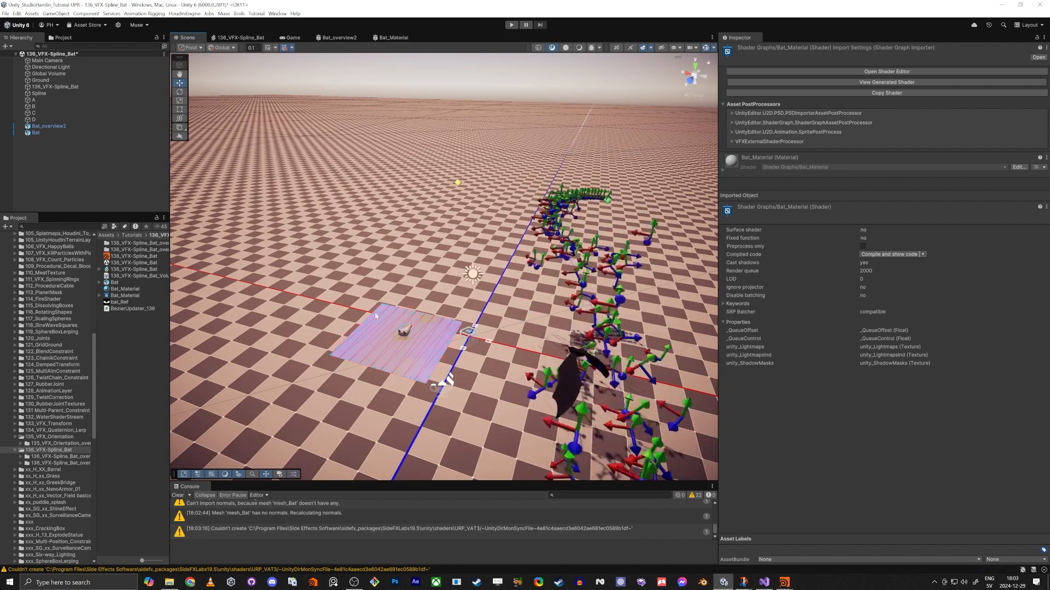
pyautogui.moveTo(399, 339); pyautogui.dragTo(465, 257, button='right')
pyautogui.press('a')
pyautogui.press('w')
# Switch to Houdini, display the color2 node's output and examine the bat head's colour up close.
pyautogui.hotkey('alt', 'Tab')
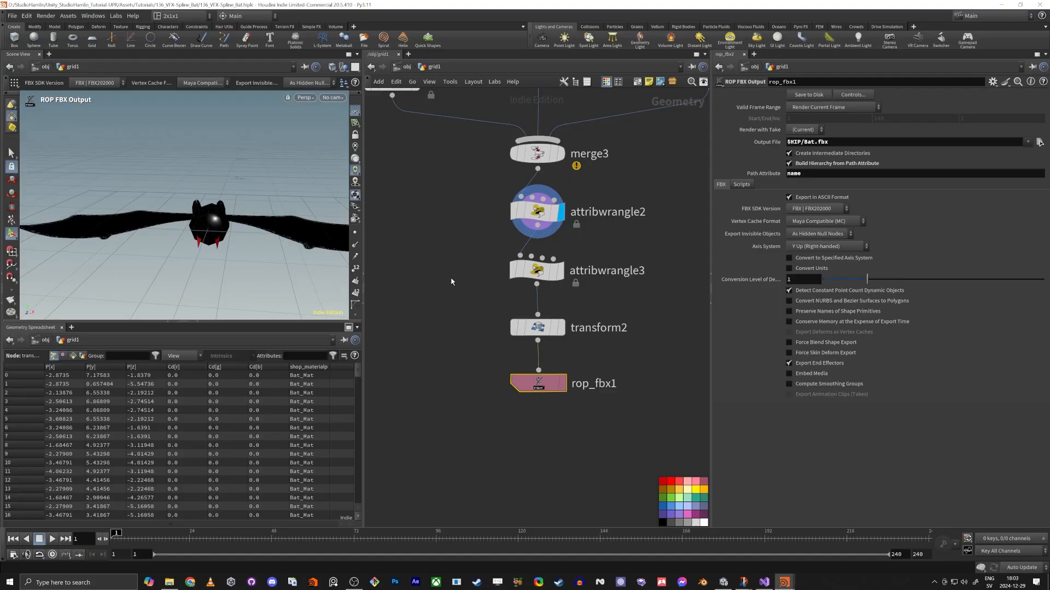
pyautogui.scroll(-3, 471, 396)
pyautogui.moveTo(450, 281); pyautogui.dragTo(522, 385, button='middle')
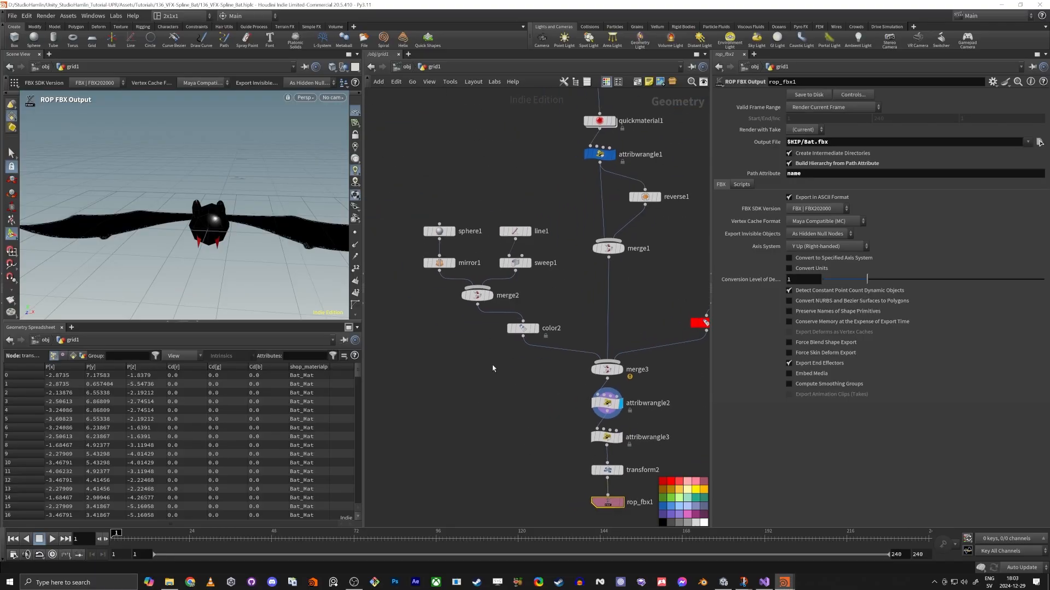
pyautogui.click(522, 327)
pyautogui.scroll(3, 550, 338)
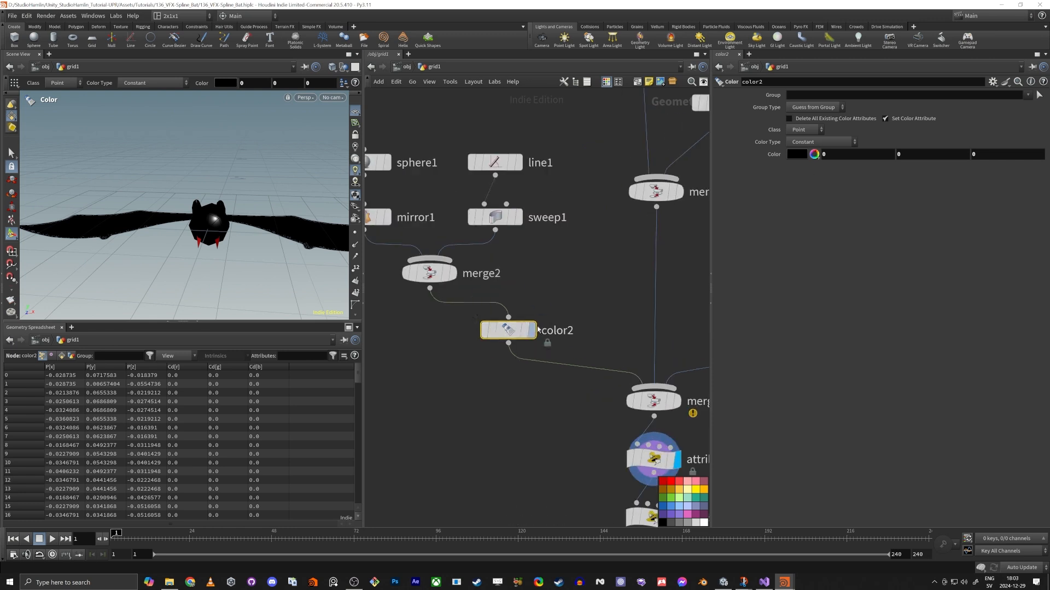
pyautogui.click(530, 330)
pyautogui.scroll(5, 202, 206)
pyautogui.keyDown('alt'); pyautogui.moveTo(202, 206); pyautogui.dragTo(206, 236); pyautogui.keyUp('alt')
pyautogui.scroll(-3, 514, 403)
pyautogui.moveTo(519, 438); pyautogui.dragTo(468, 439, button='middle')
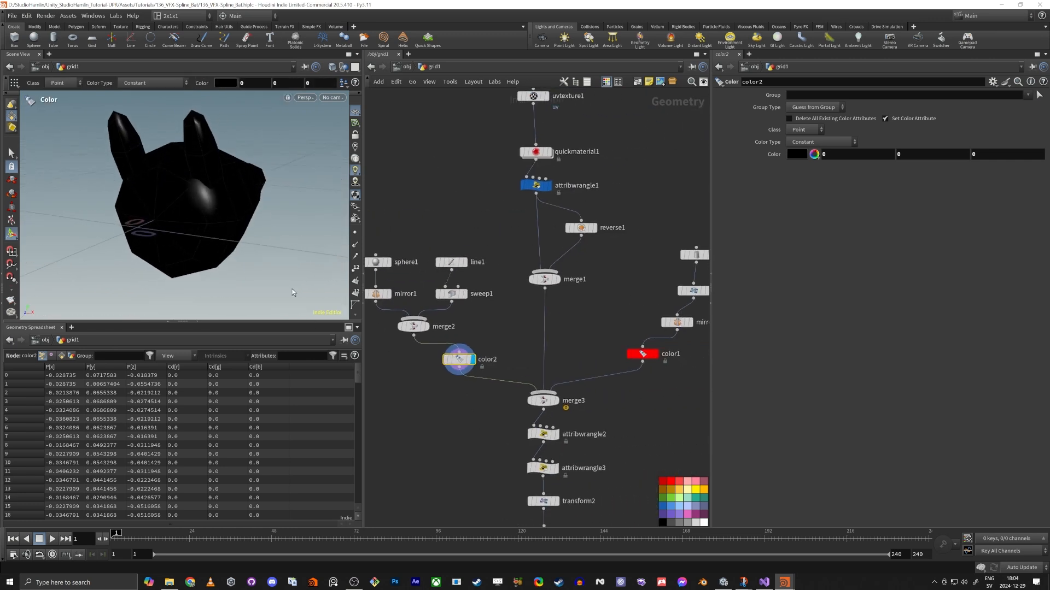
# Re-export the bat to $HIP/Bat.fbx from the rop_fbx1 node and switch back to Unity.
pyautogui.moveTo(432, 472); pyautogui.dragTo(465, 347, button='middle')
pyautogui.click(536, 360)
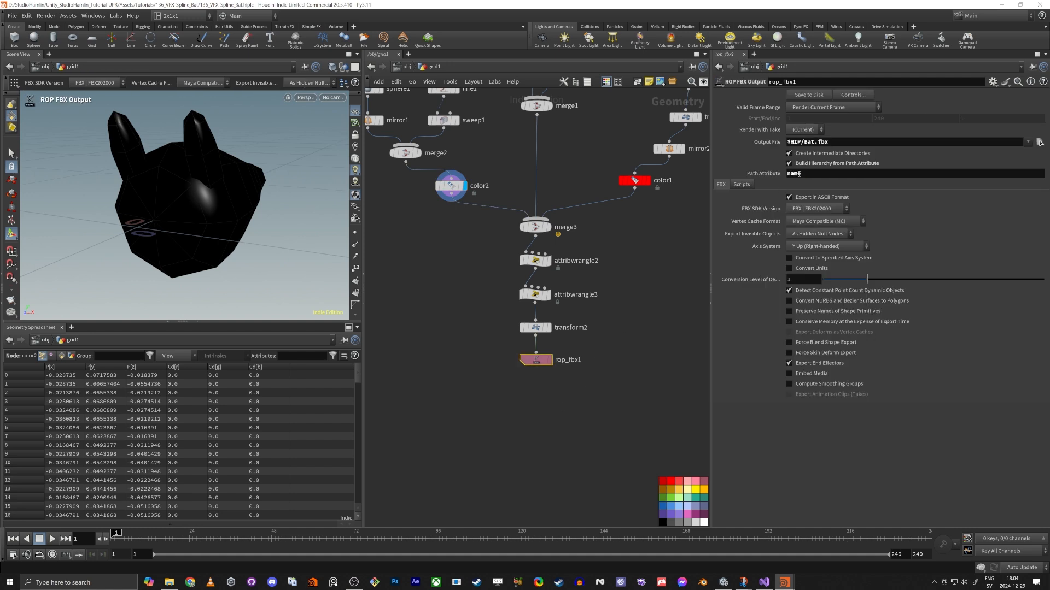
pyautogui.hotkey('alt', 'Tab')
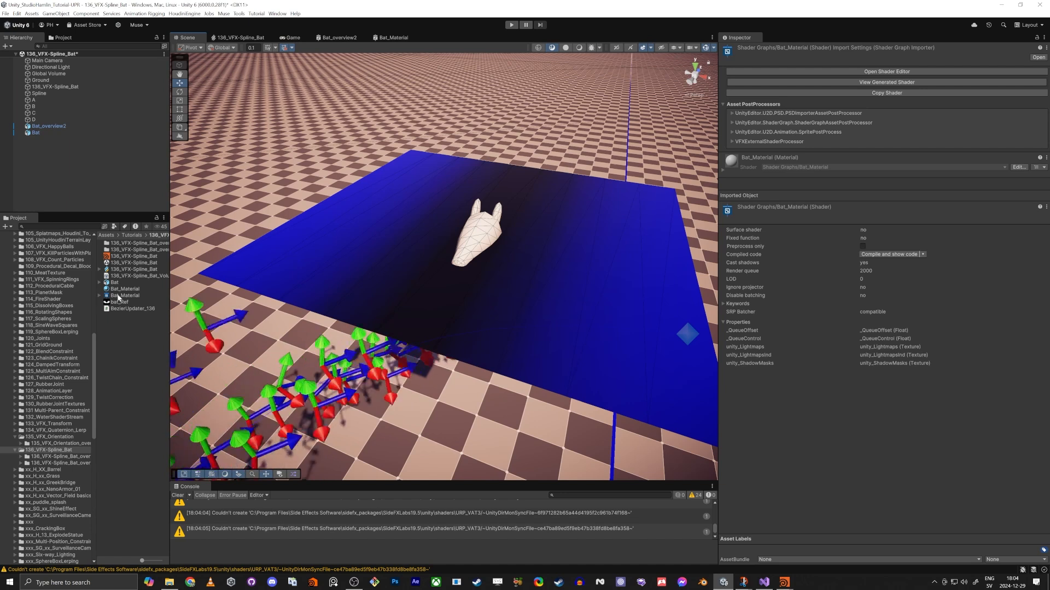
# Assign Bat_Material to the head of the re-imported Bat in the scene and check it from several angles.
pyautogui.moveTo(114, 292); pyautogui.dragTo(412, 218)
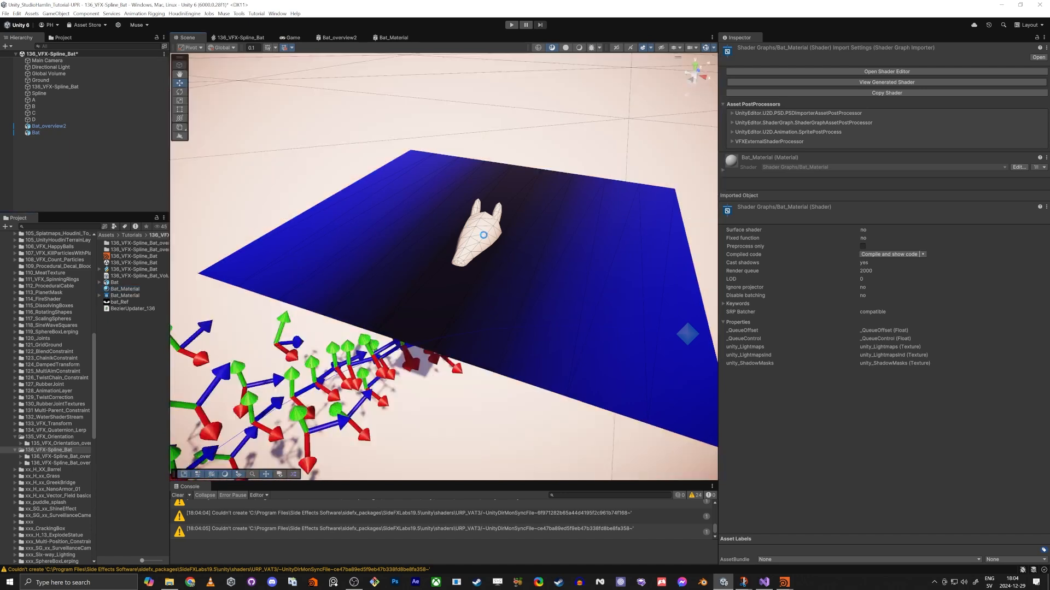
pyautogui.moveTo(483, 235); pyautogui.dragTo(484, 239)
pyautogui.keyDown('alt'); pyautogui.moveTo(555, 283); pyautogui.dragTo(417, 267); pyautogui.keyUp('alt')
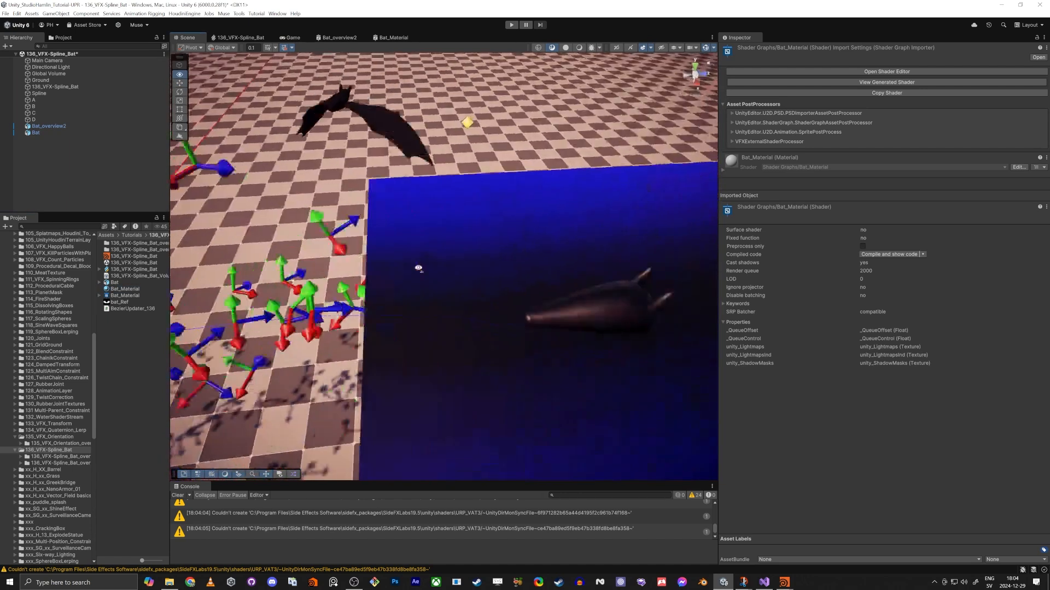
pyautogui.moveTo(417, 267); pyautogui.dragTo(93, 282, button='middle')
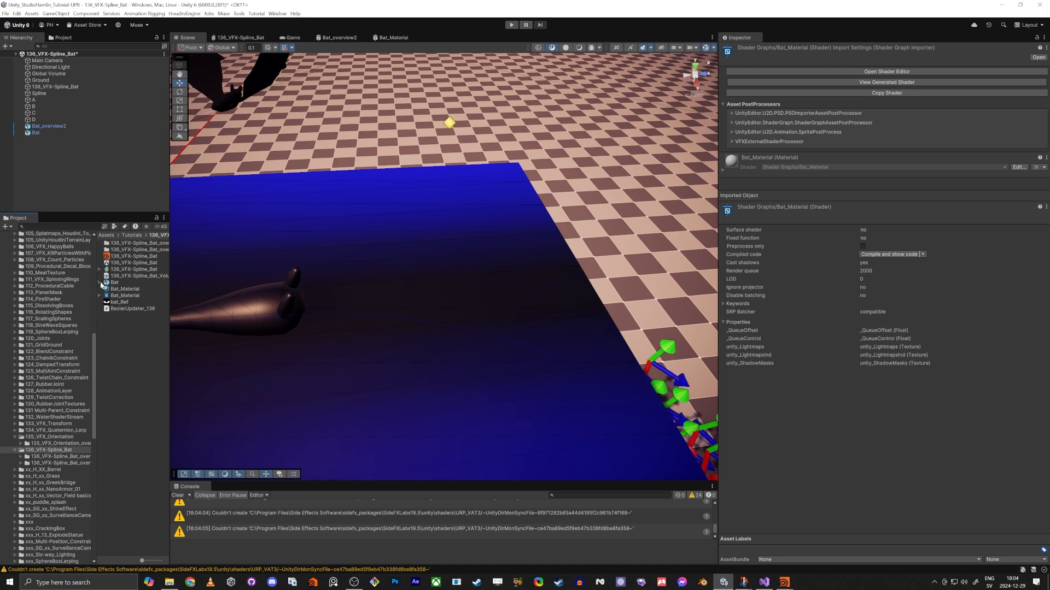
# Inspect the Bat model's sub-assets, open the folder holding the Bat_overview2 assets and view the finished bats along the spline.
pyautogui.click(100, 282)
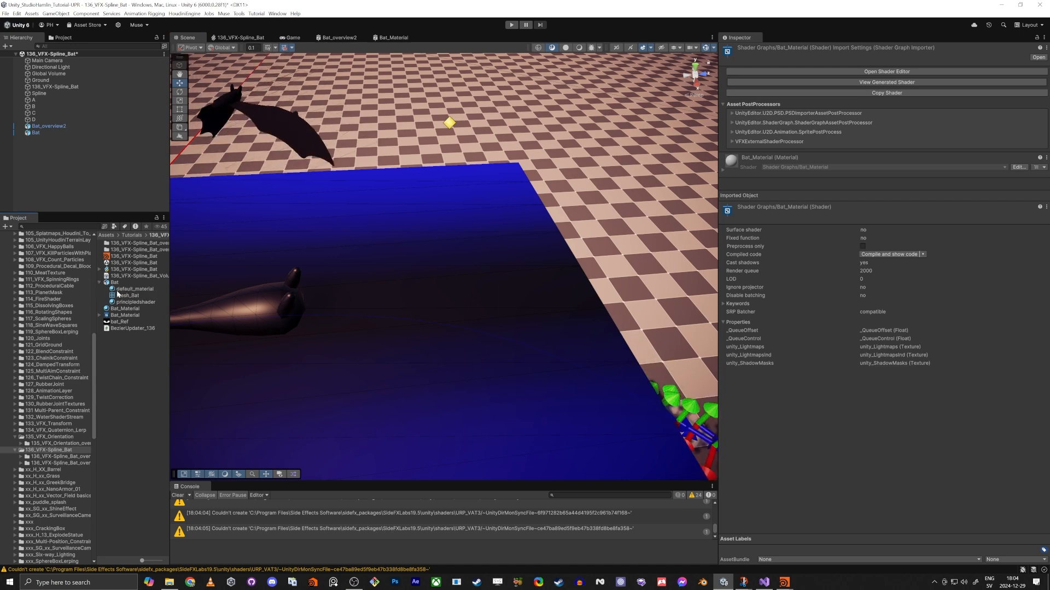
pyautogui.click(100, 281)
pyautogui.keyDown('alt'); pyautogui.moveTo(473, 320); pyautogui.dragTo(537, 276); pyautogui.keyUp('alt')
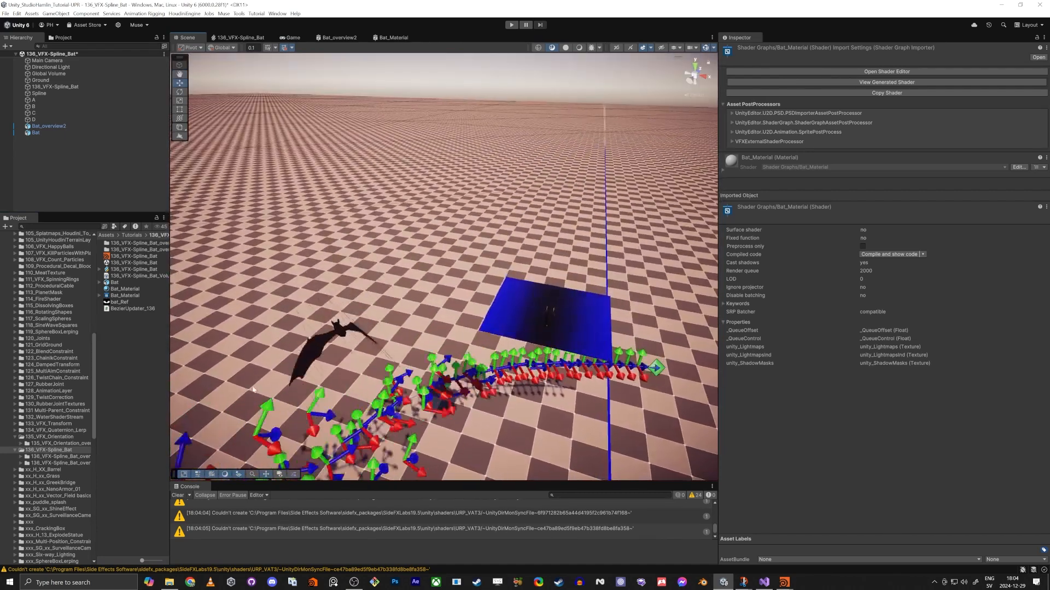
pyautogui.click(53, 464)
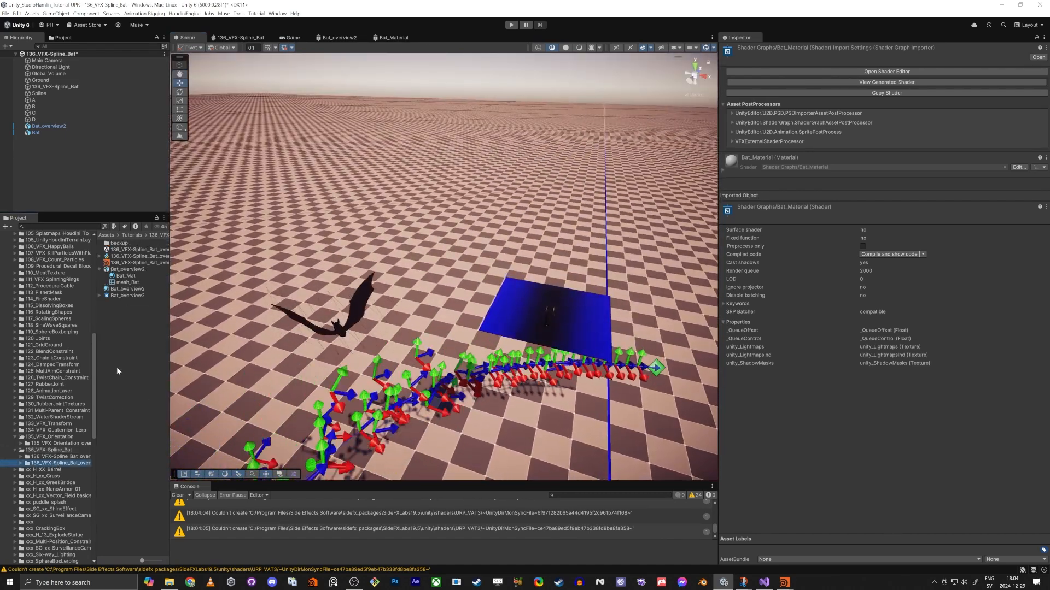
pyautogui.moveTo(114, 294); pyautogui.dragTo(380, 276)
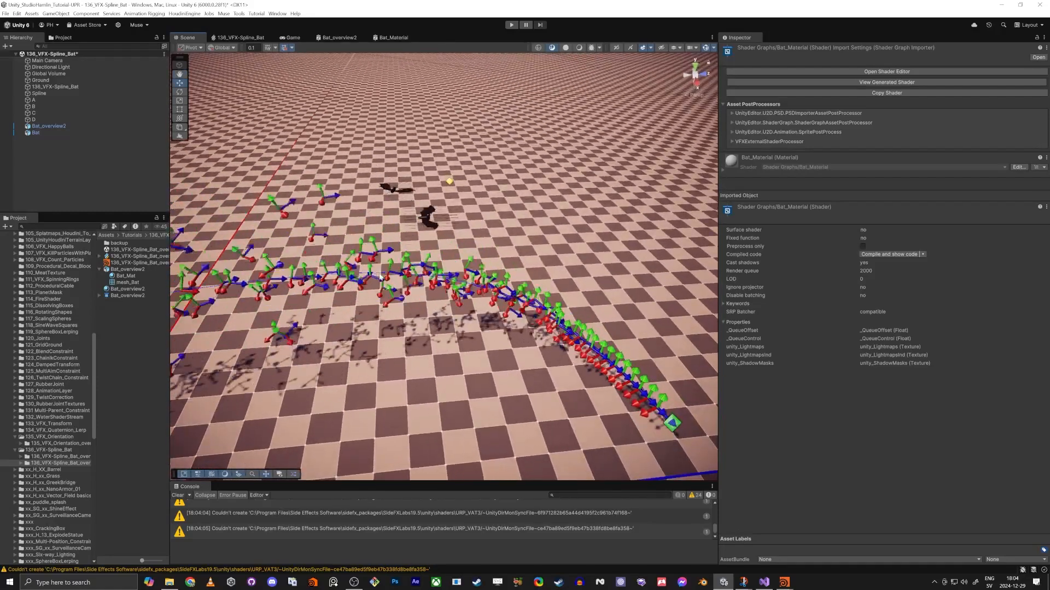